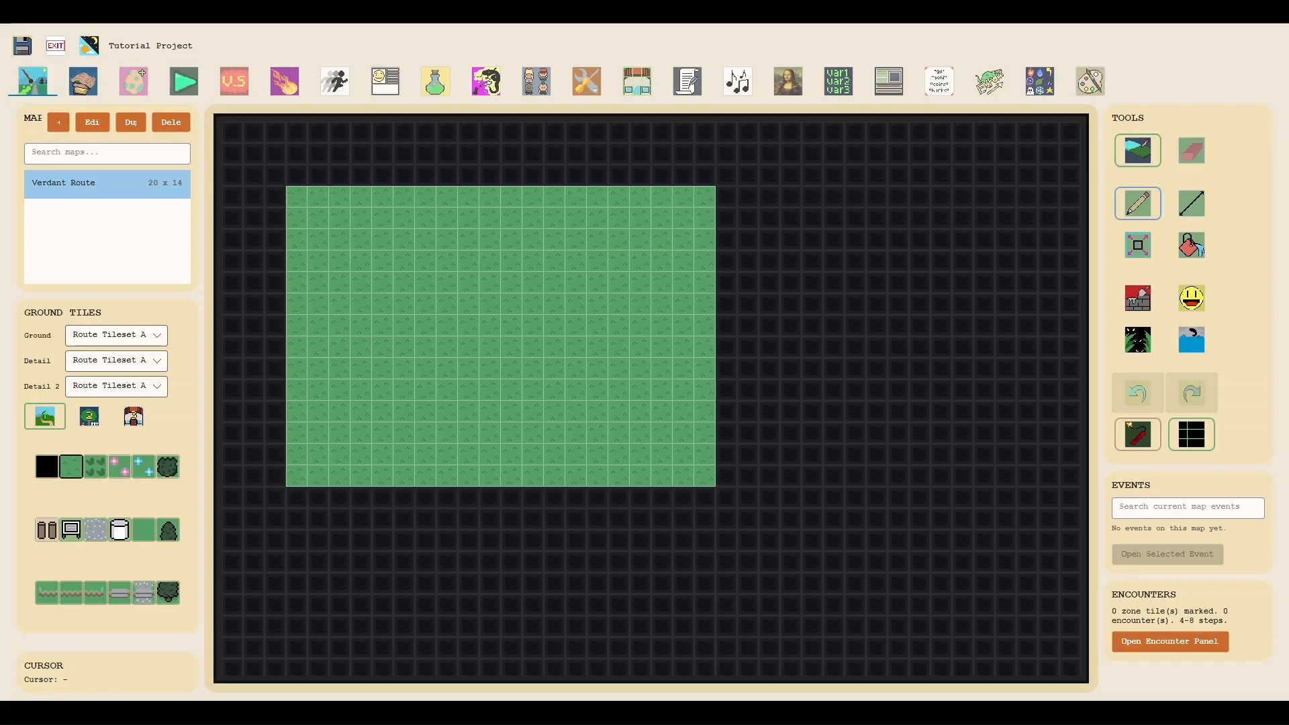
Step: Browse the monsters published on the Steam Workshop from the monster library
click(83, 81)
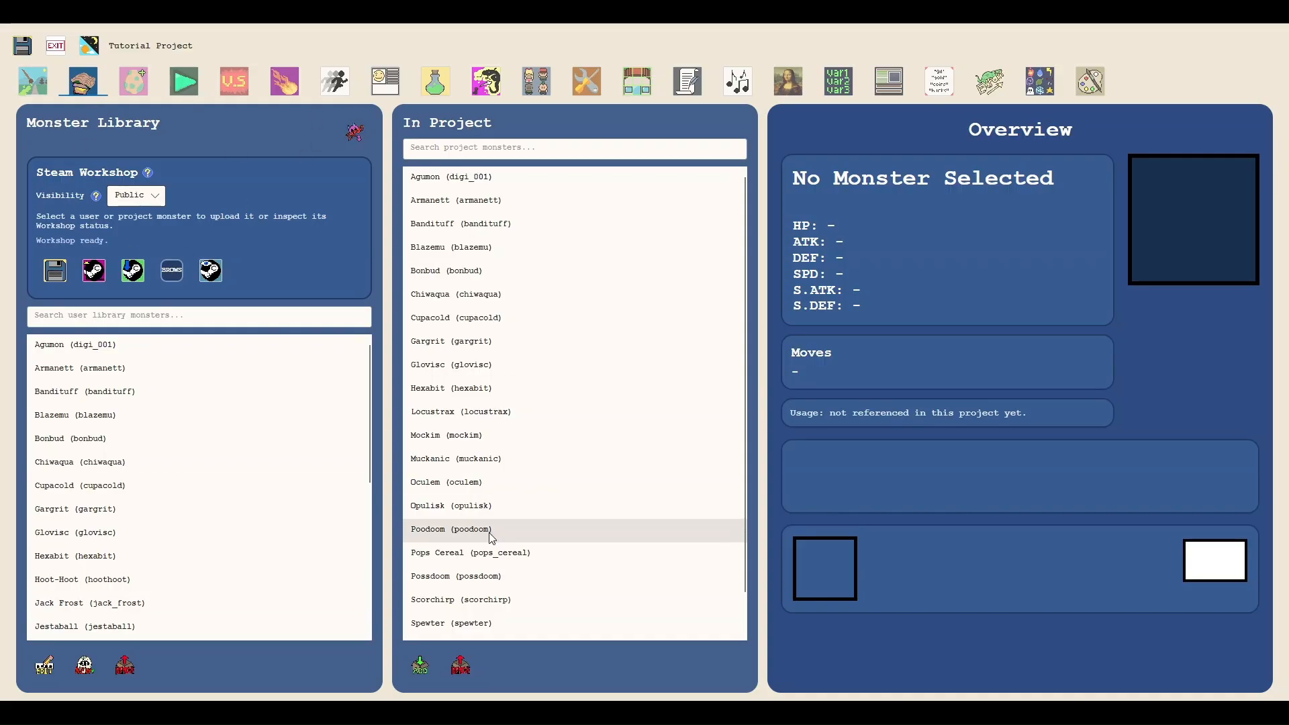
click(172, 271)
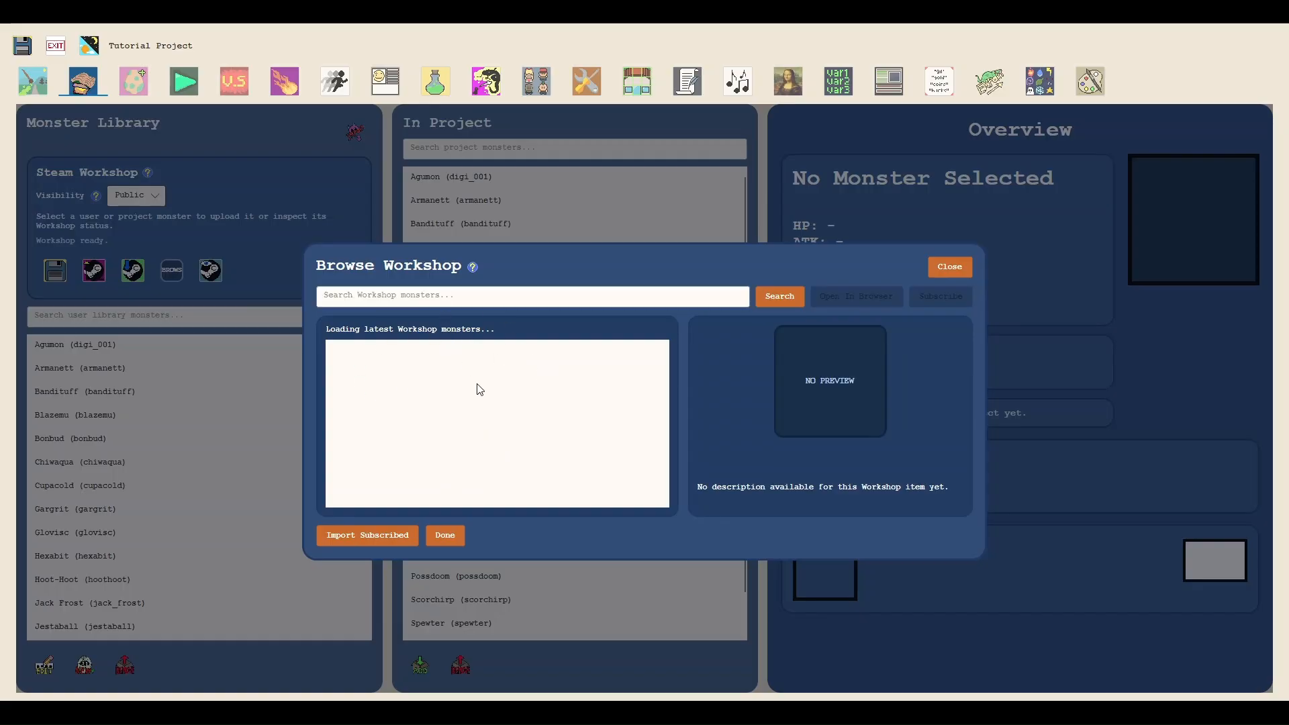
scroll(464, 365, down, 1)
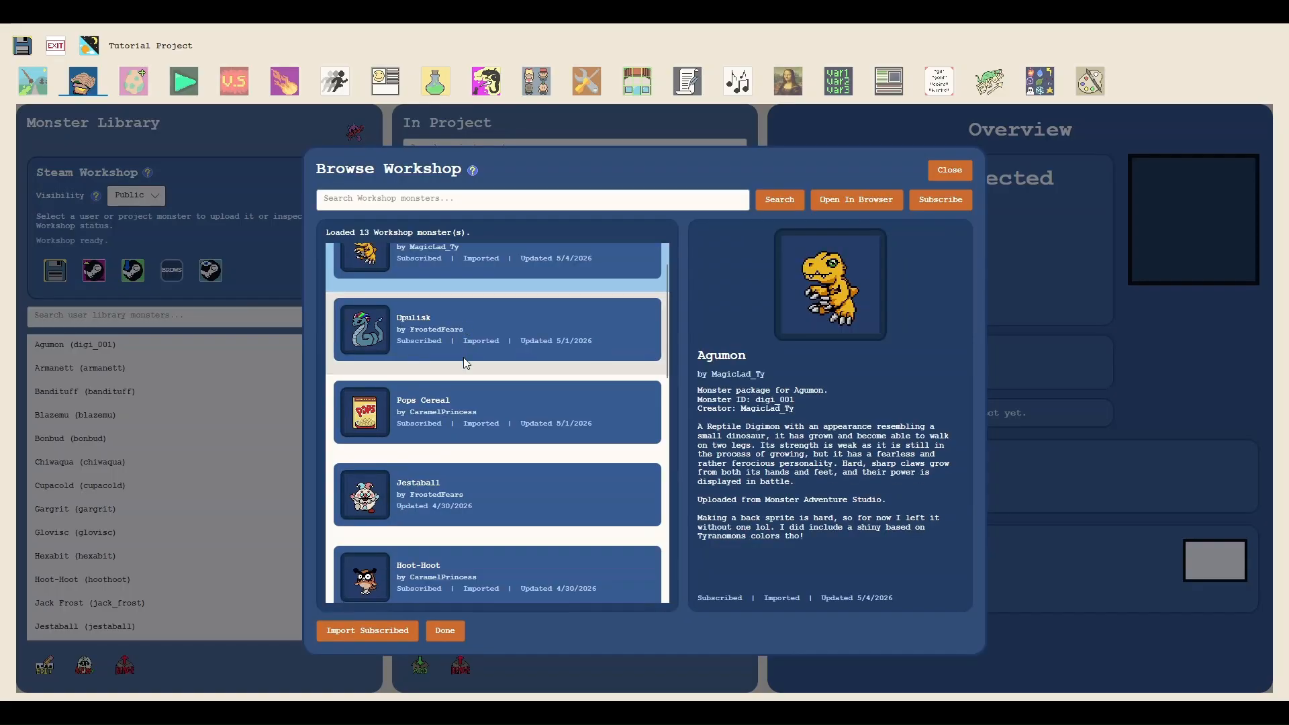
scroll(464, 364, up, 1)
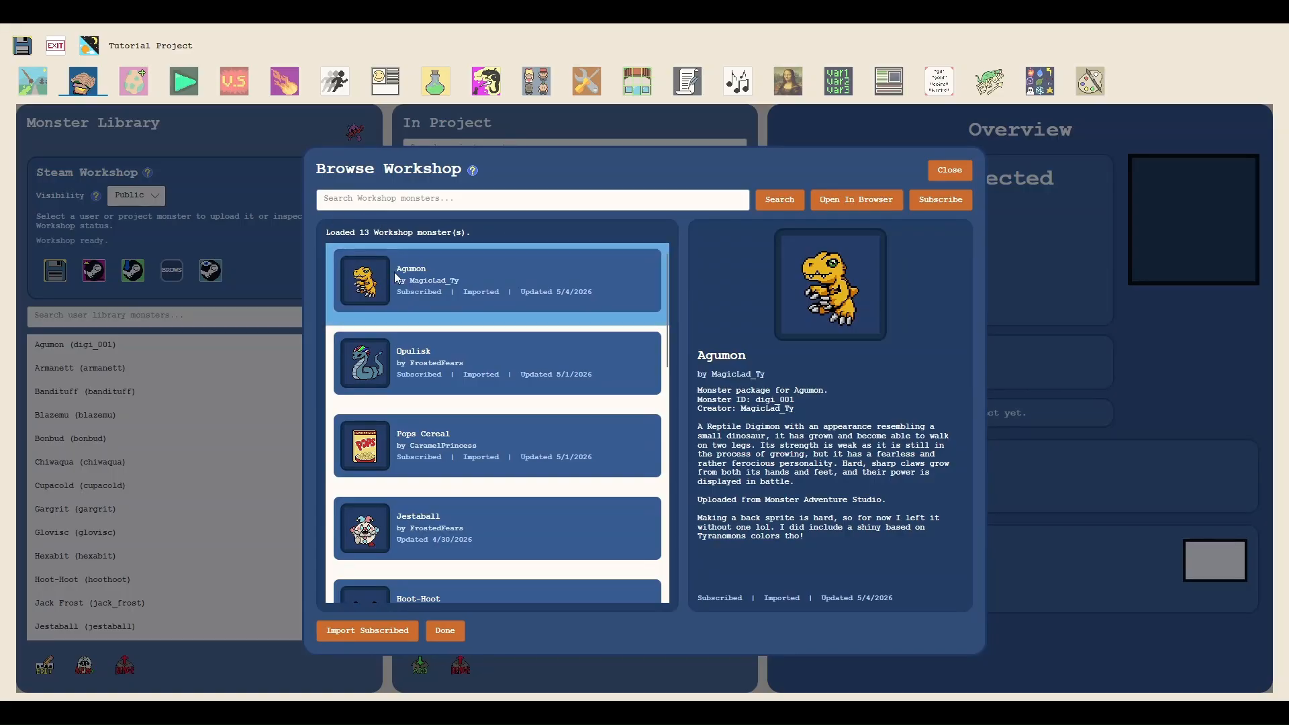
scroll(400, 406, down, 4)
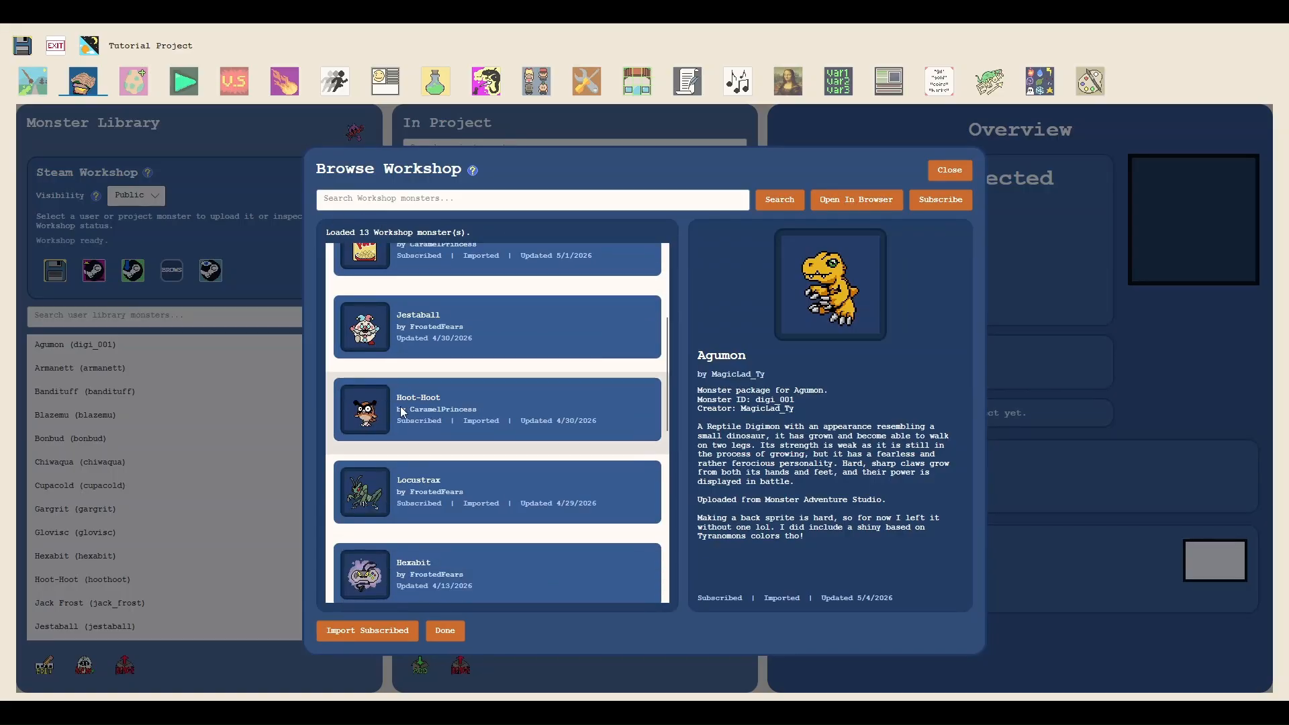
scroll(400, 406, down, 3)
scroll(397, 429, down, 4)
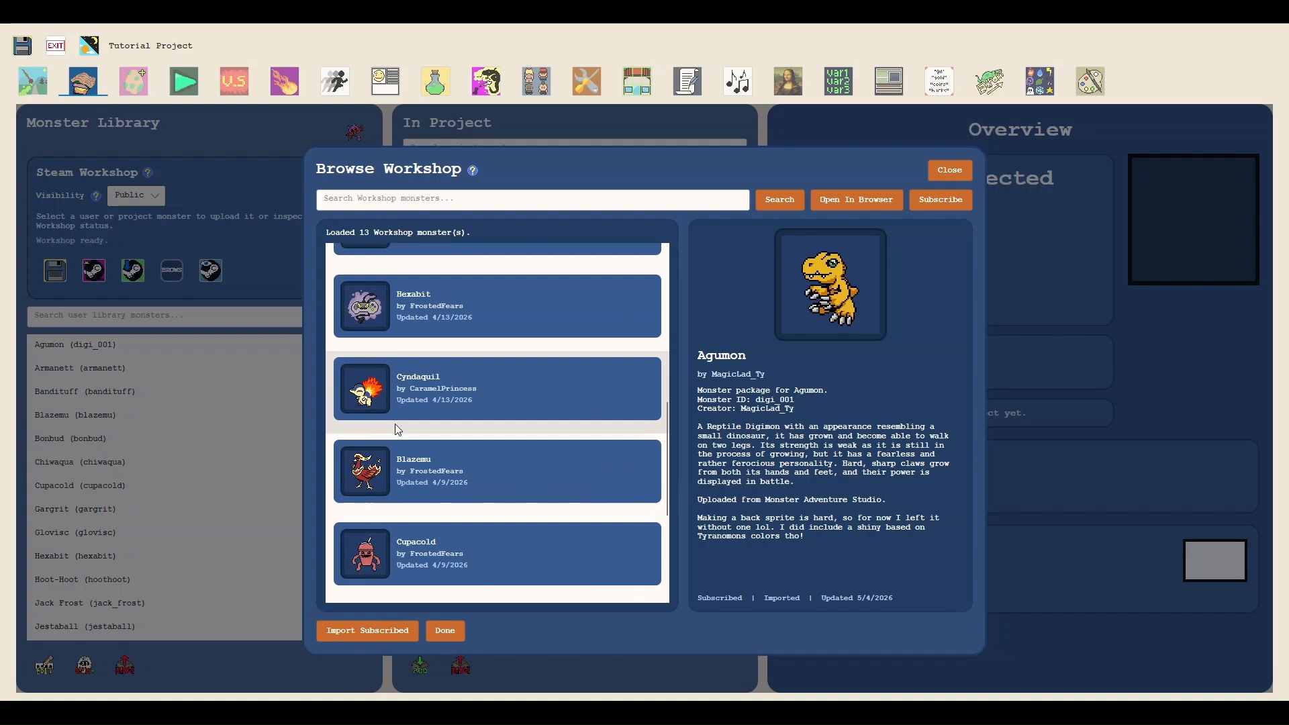
scroll(385, 462, down, 3)
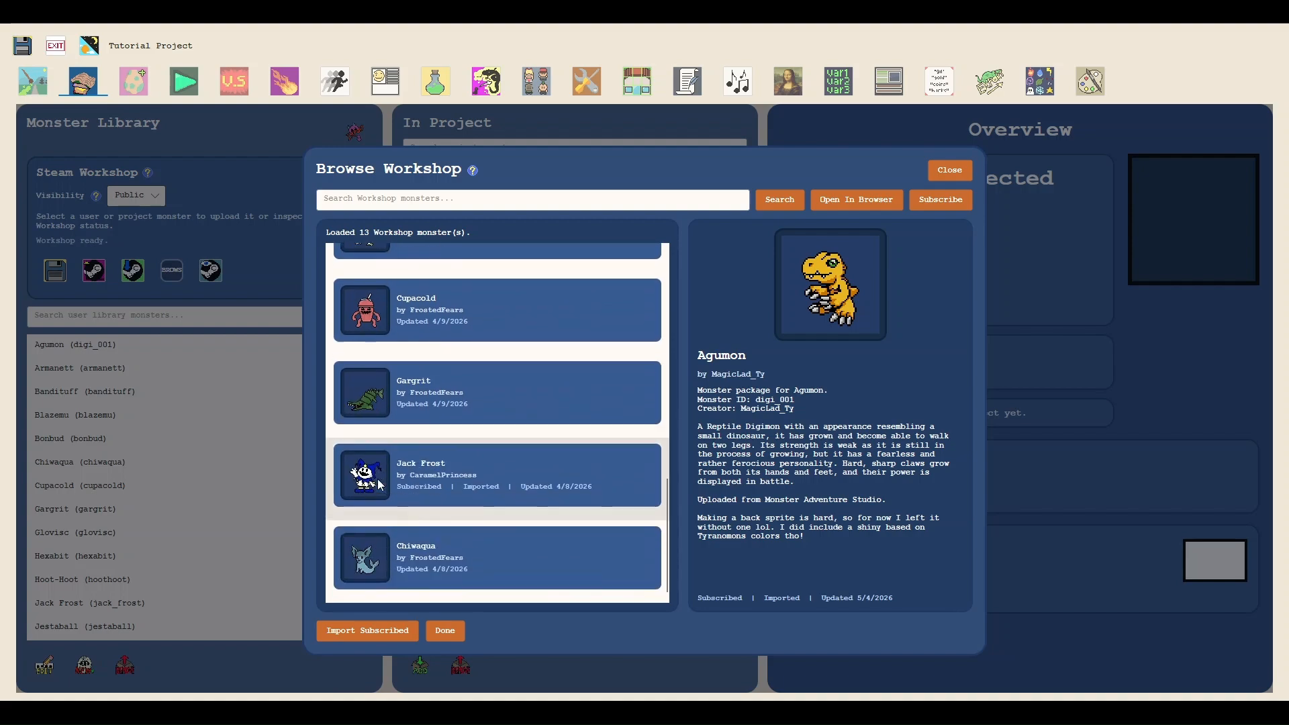
scroll(376, 557, up, 1)
scroll(376, 557, down, 2)
scroll(414, 510, up, 10)
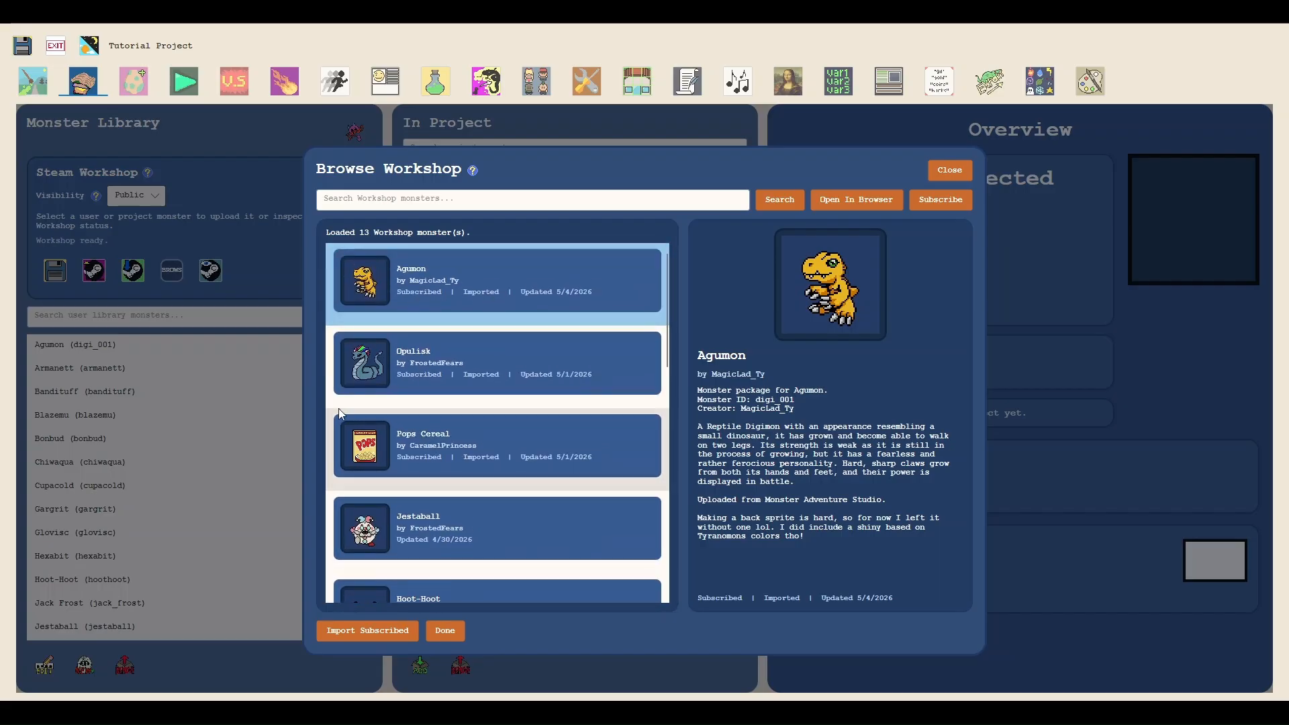
Step: Subscribe to the Agumon Workshop monster, import the subscribed monsters, and finish browsing the Workshop
click(926, 204)
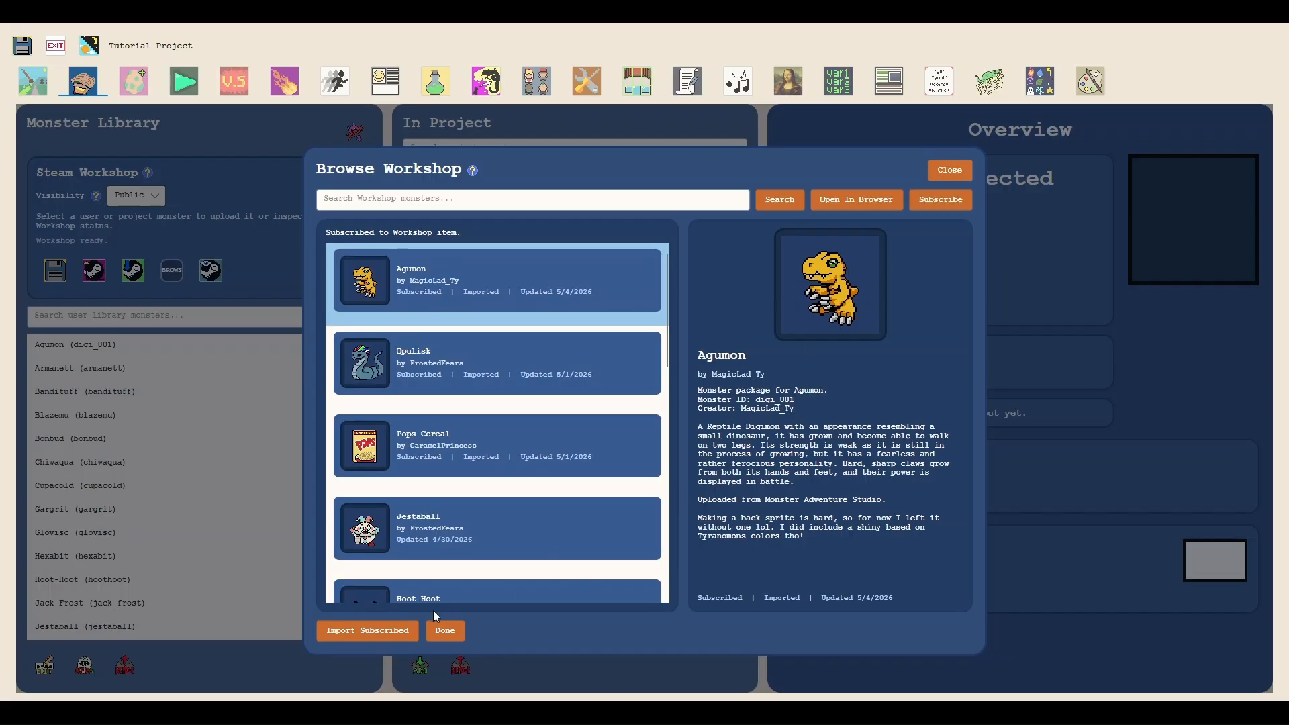
click(388, 631)
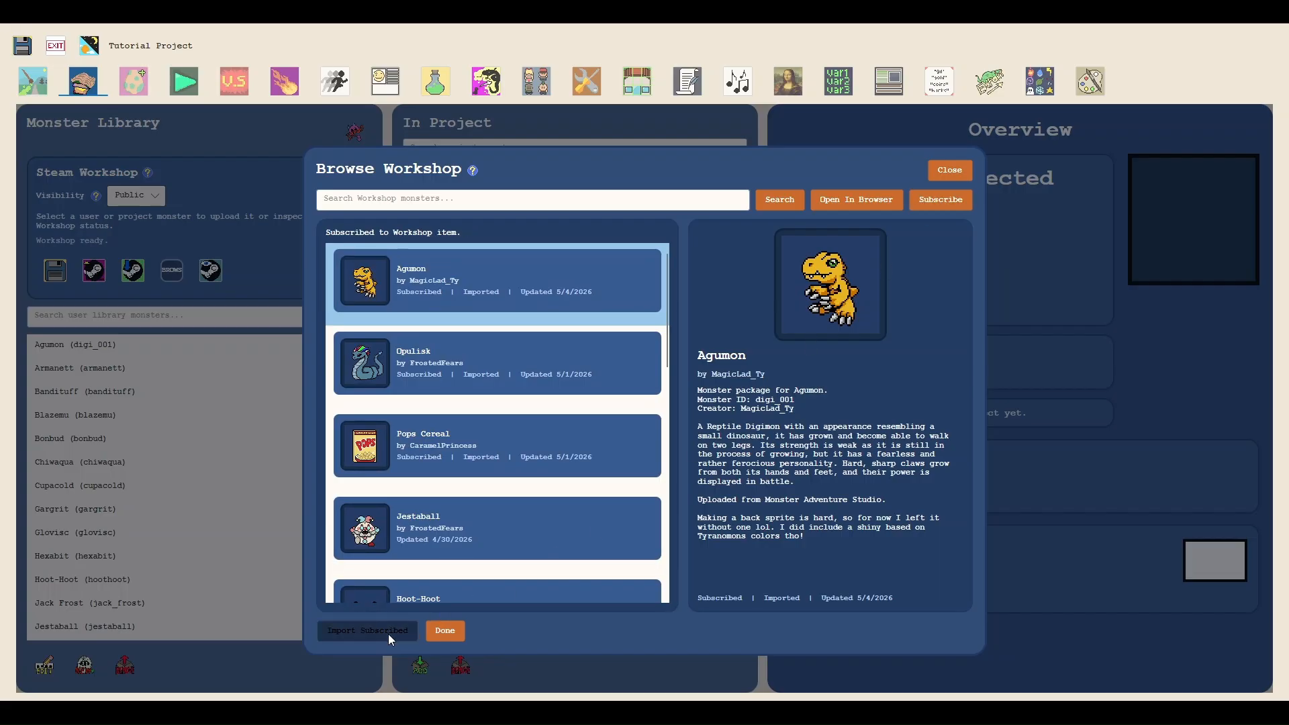
click(452, 630)
Step: Look through the monsters in the user library and view the overview of the project's Agumon
scroll(221, 587, down, 5)
scroll(203, 541, up, 5)
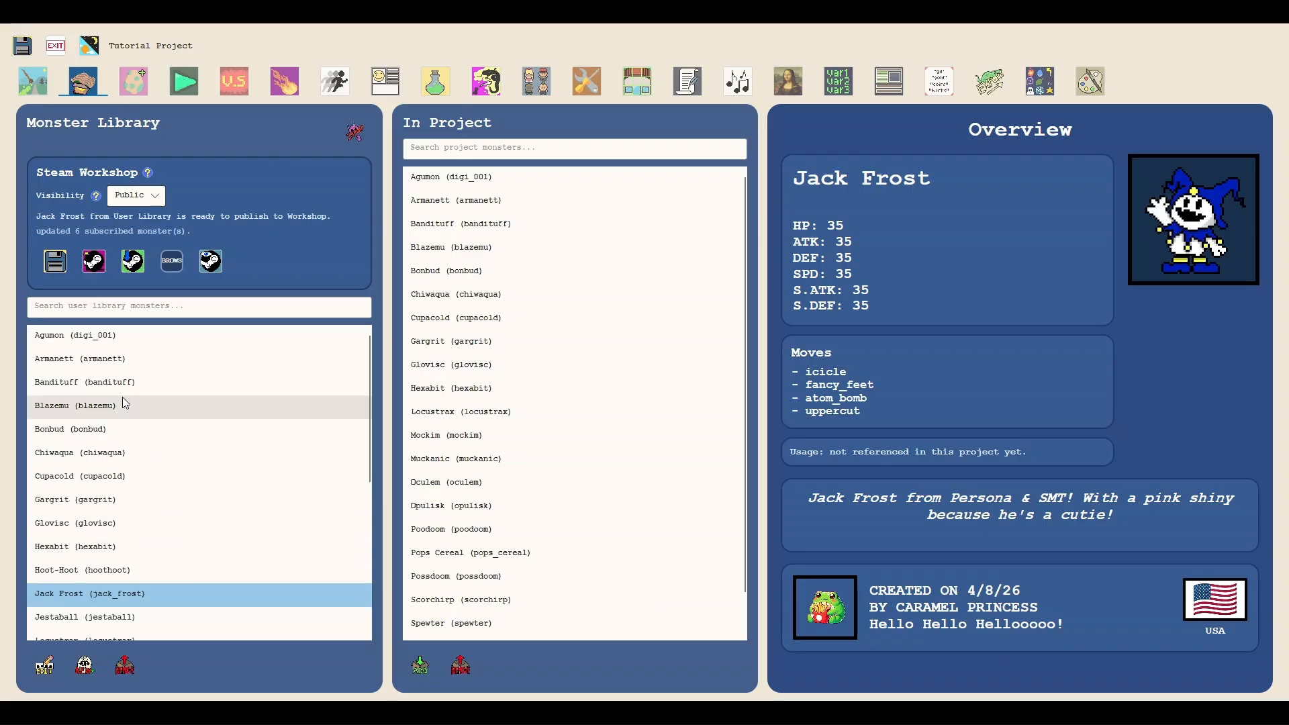
scroll(139, 449, down, 5)
scroll(114, 483, up, 3)
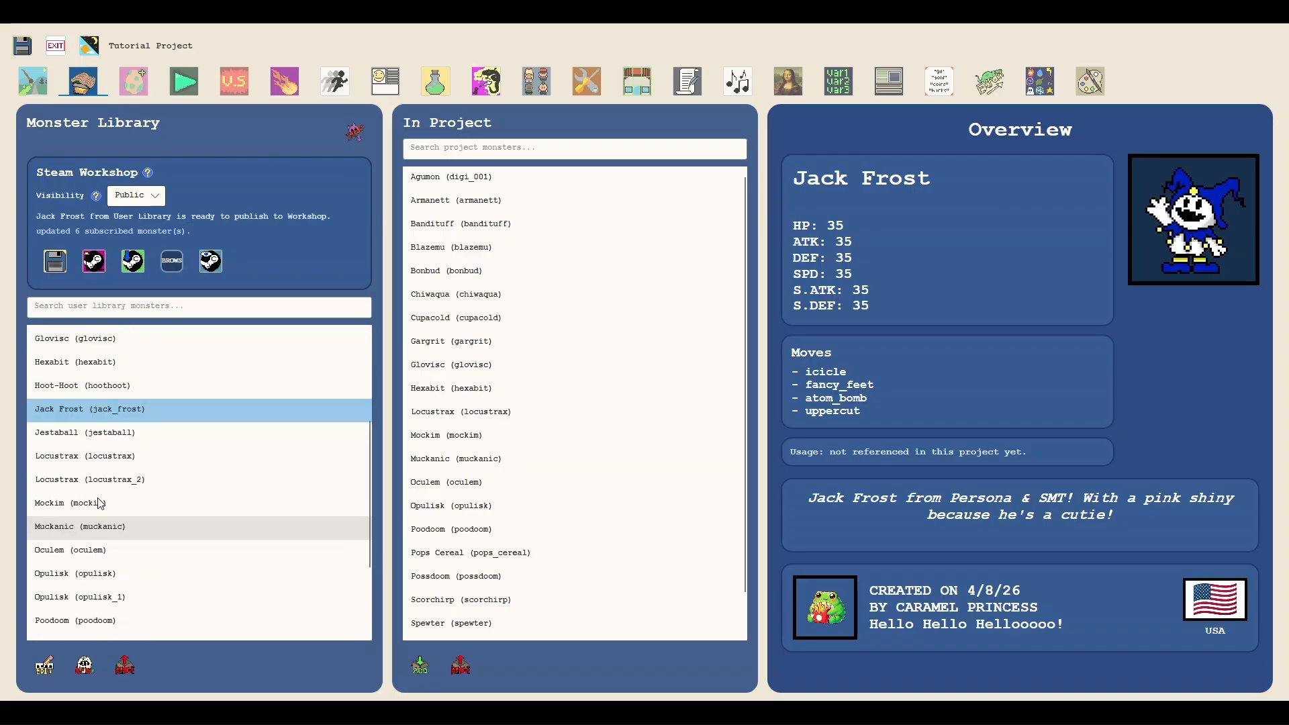
scroll(98, 504, up, 3)
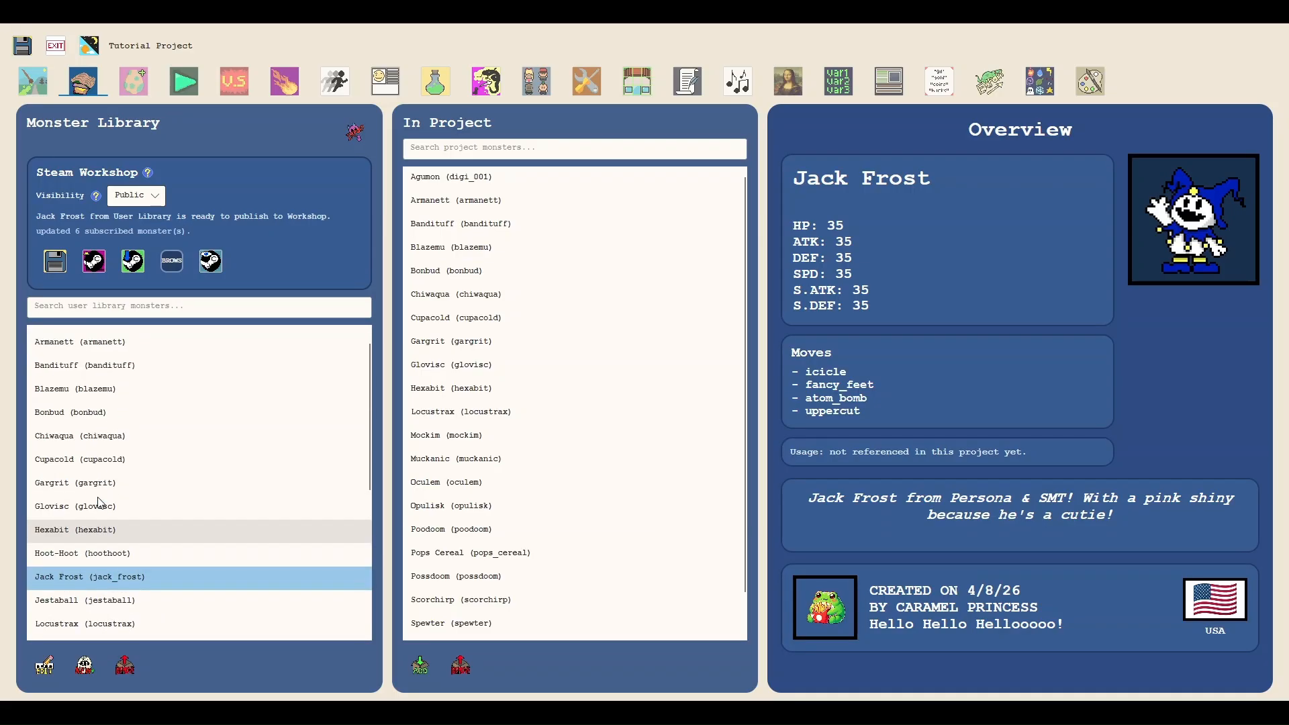
click(471, 178)
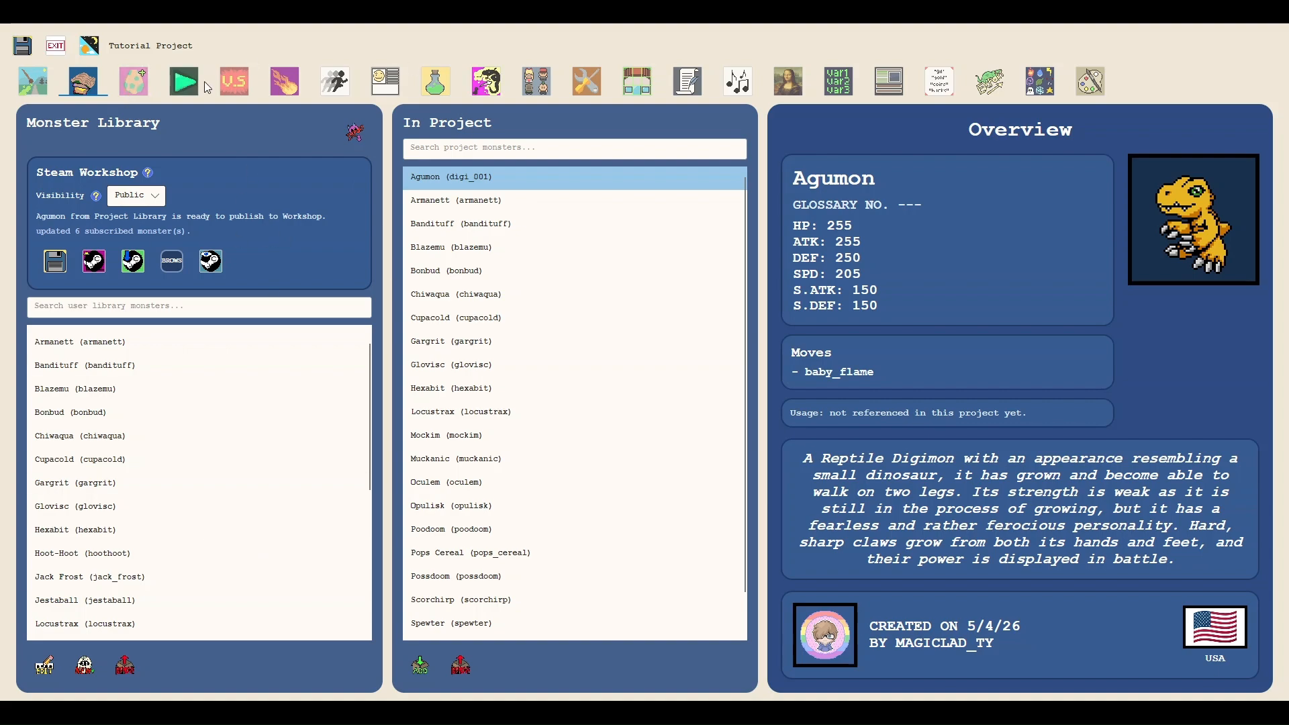
Step: Open the monster creation form and examine its name, type, stat, learnset, sprite and save options
click(138, 77)
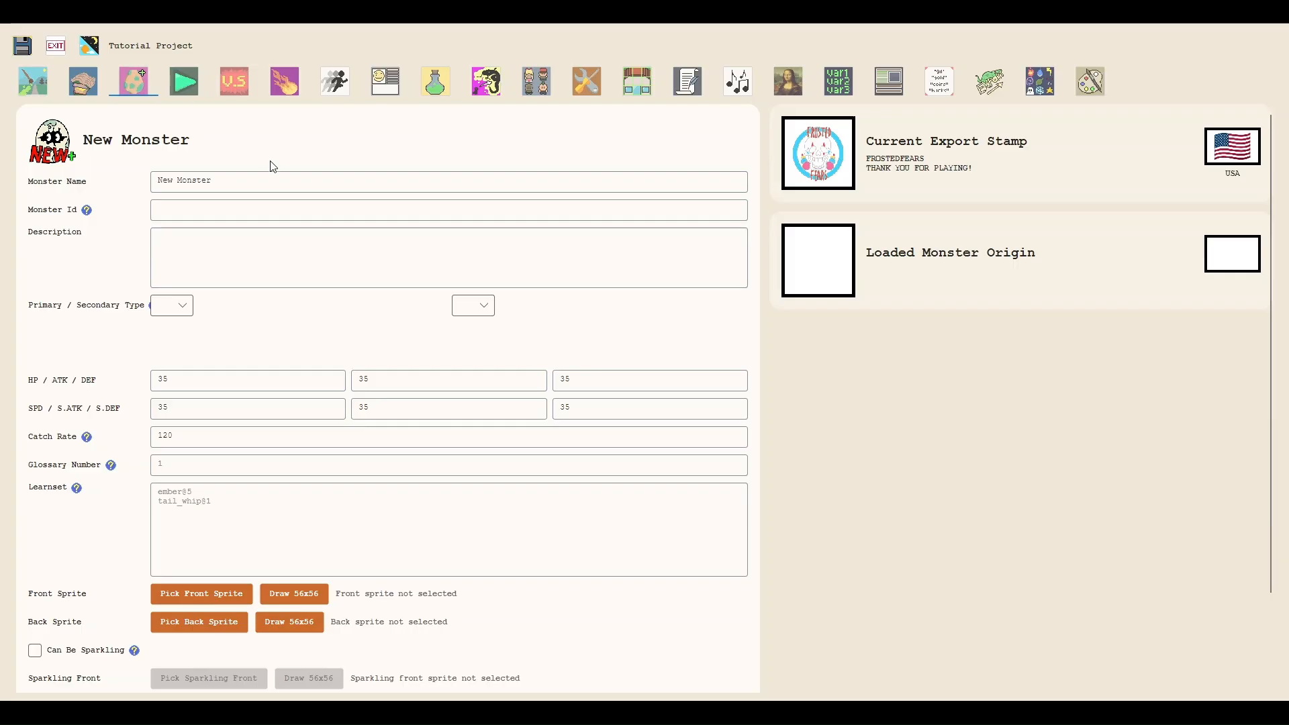
click(277, 178)
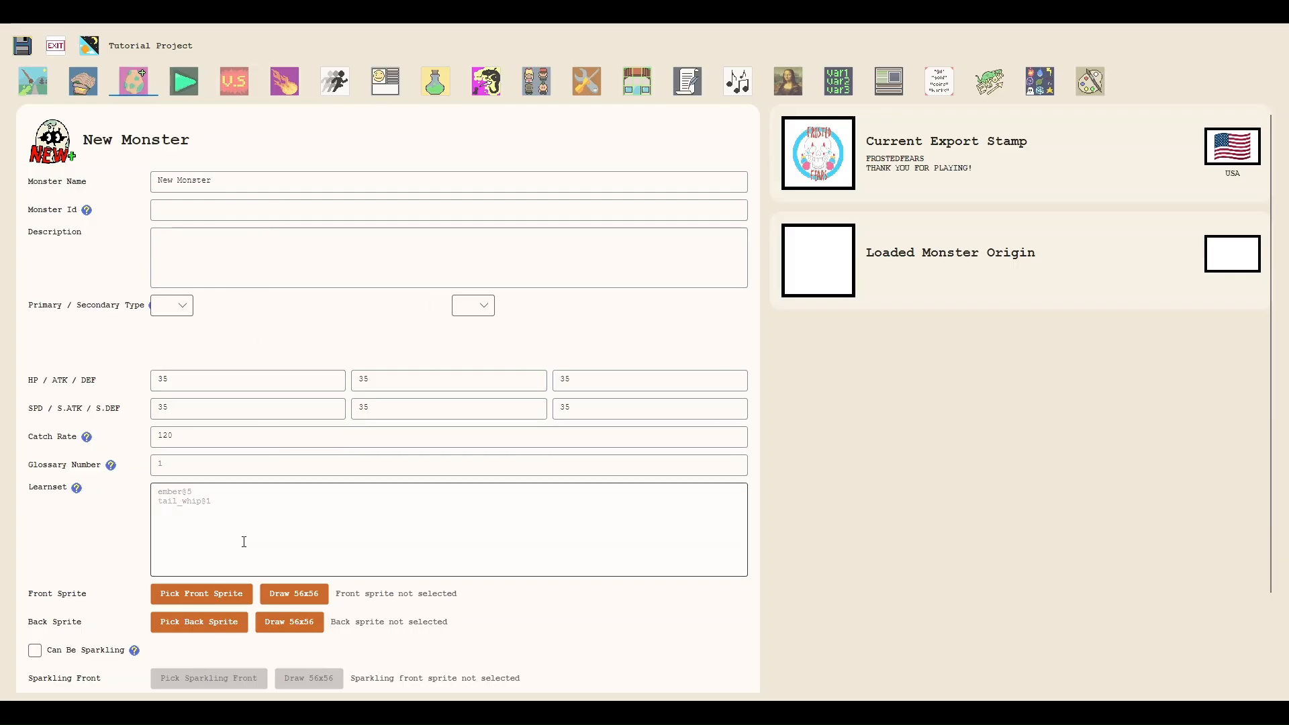
scroll(247, 526, down, 1)
scroll(255, 494, up, 1)
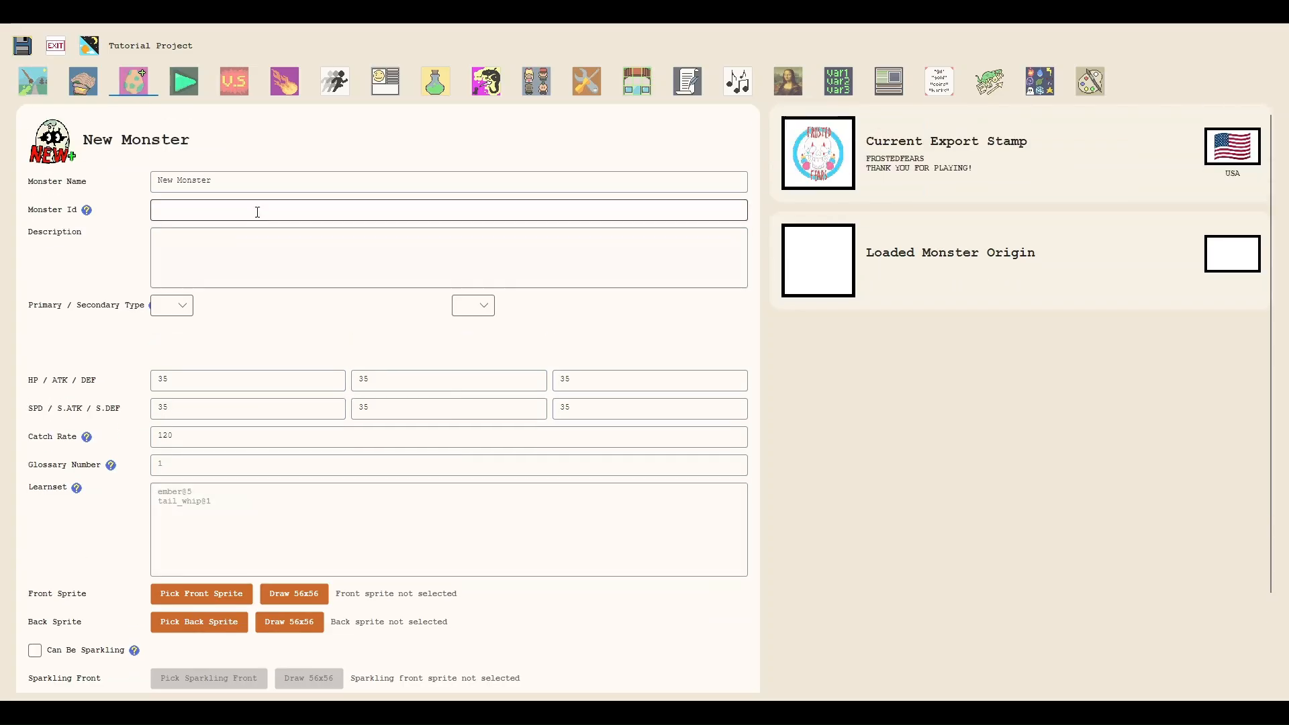
scroll(244, 276, down, 2)
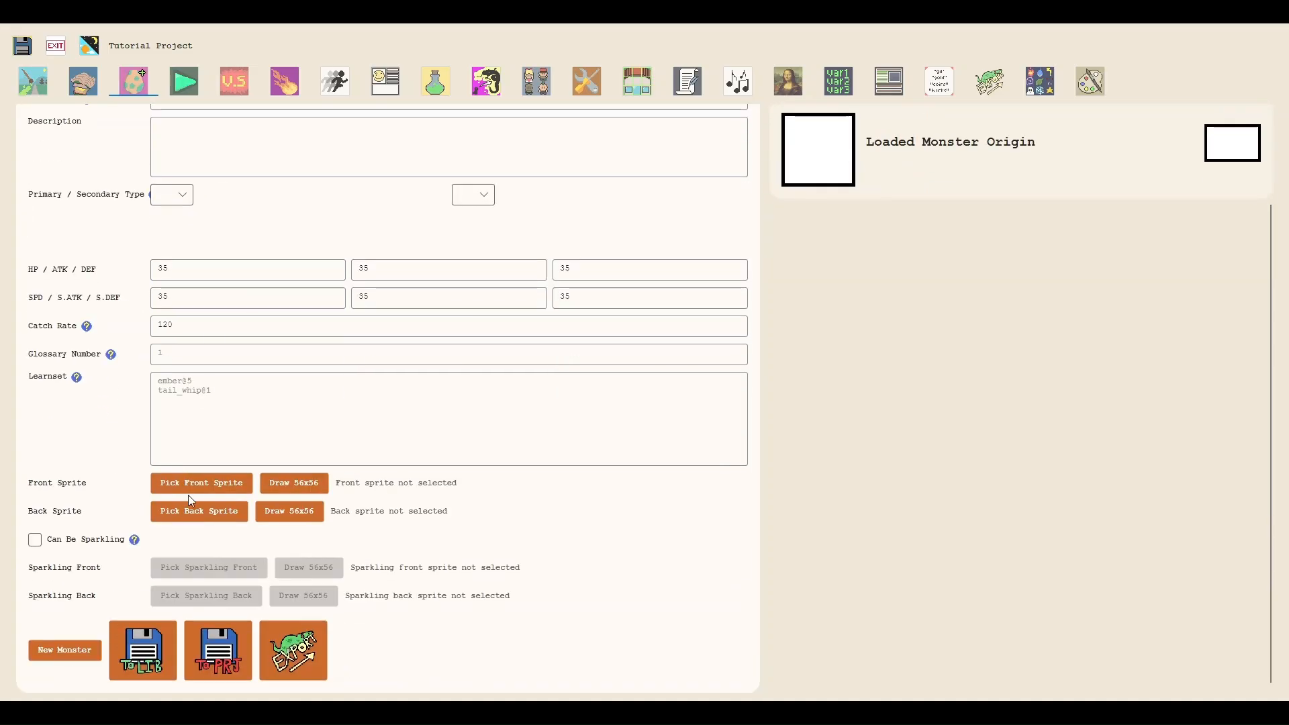
scroll(185, 470, up, 2)
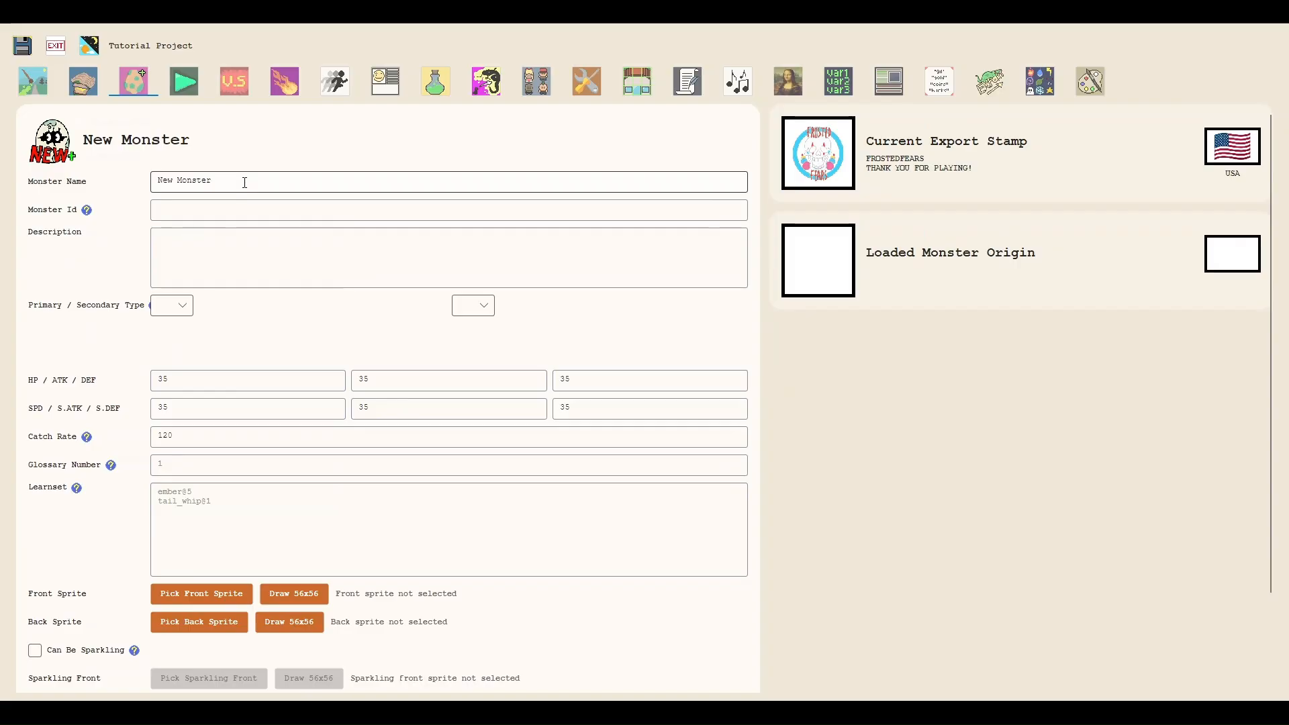
scroll(244, 182, down, 2)
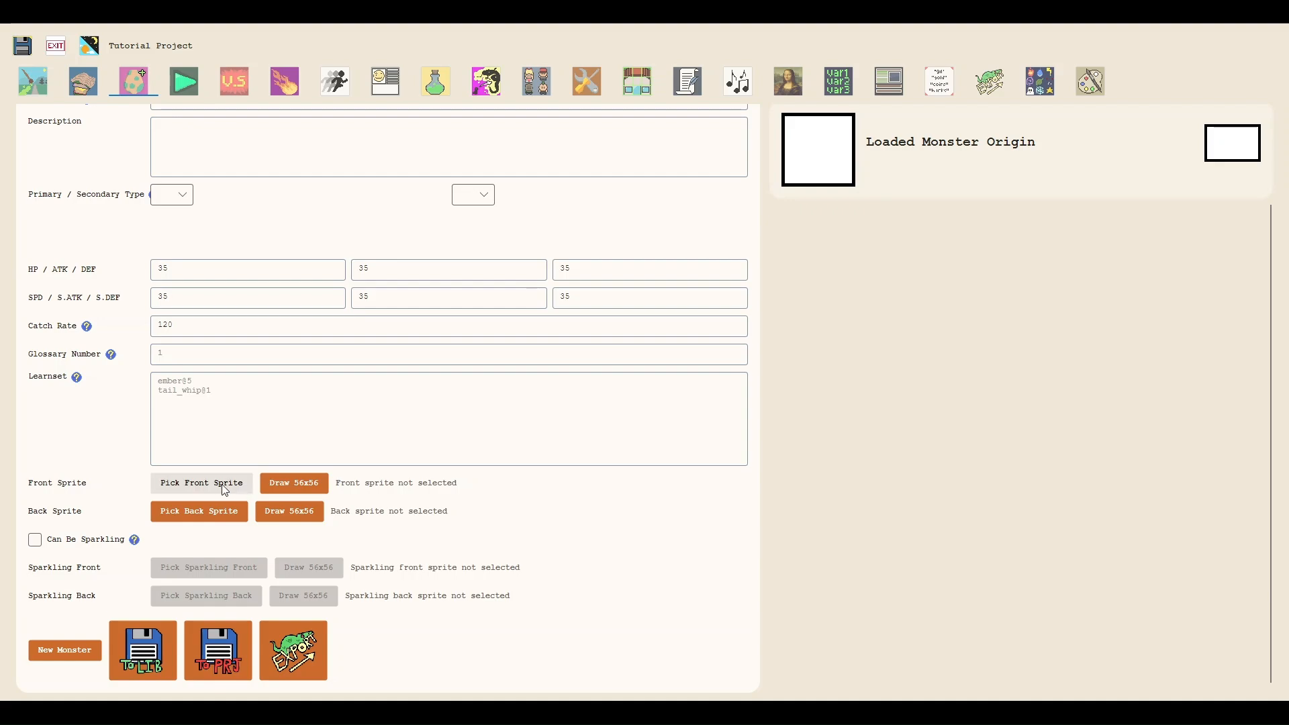
scroll(225, 490, up, 2)
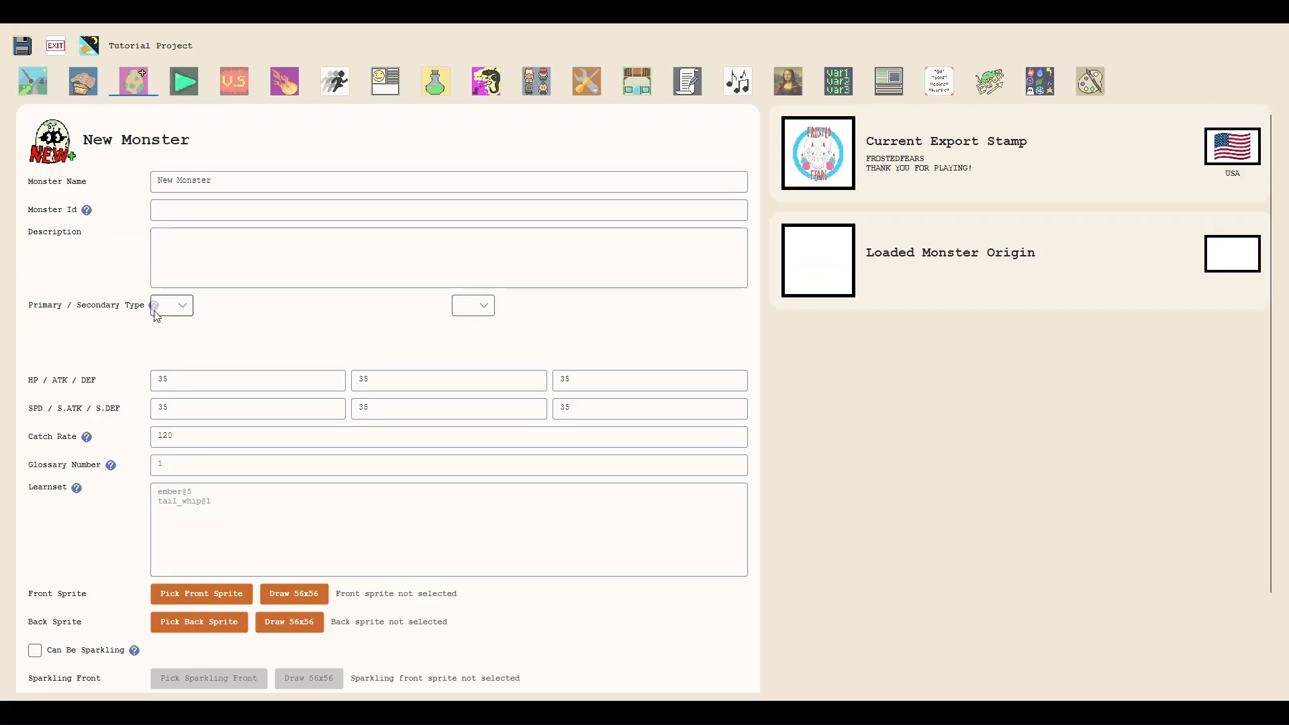
scroll(156, 312, down, 3)
scroll(154, 392, up, 3)
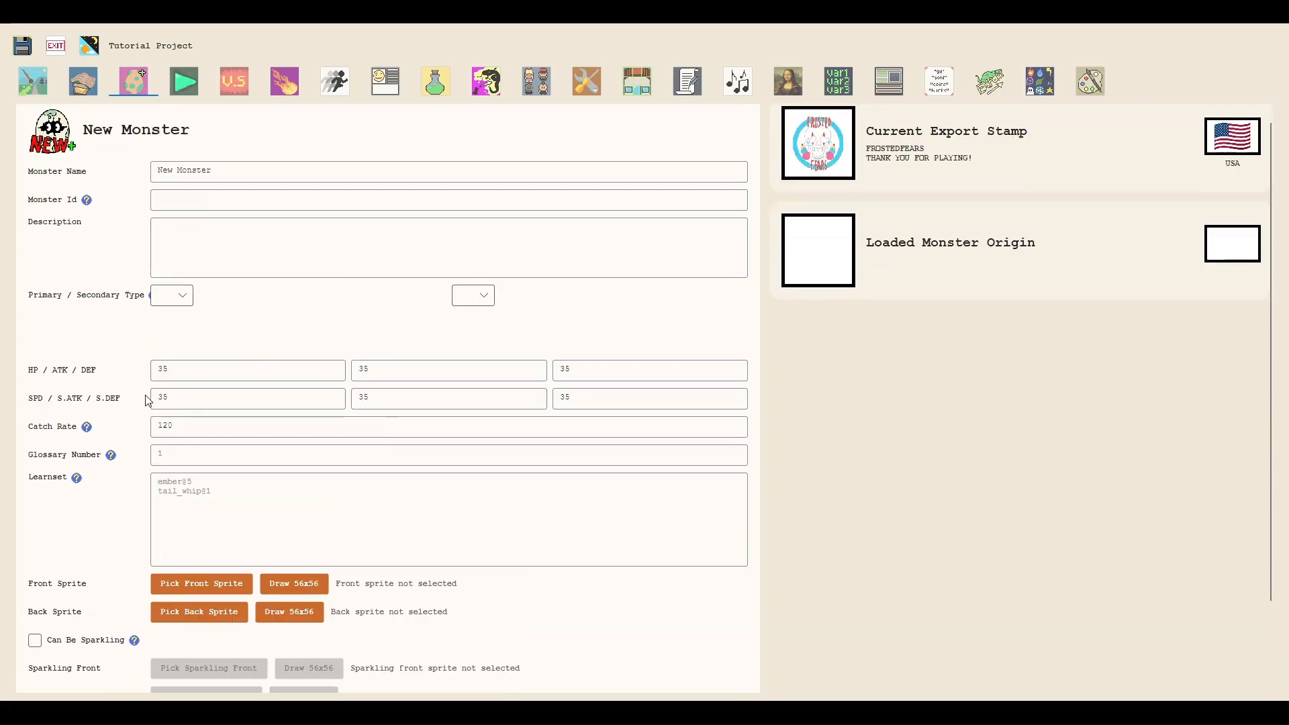
scroll(132, 419, down, 3)
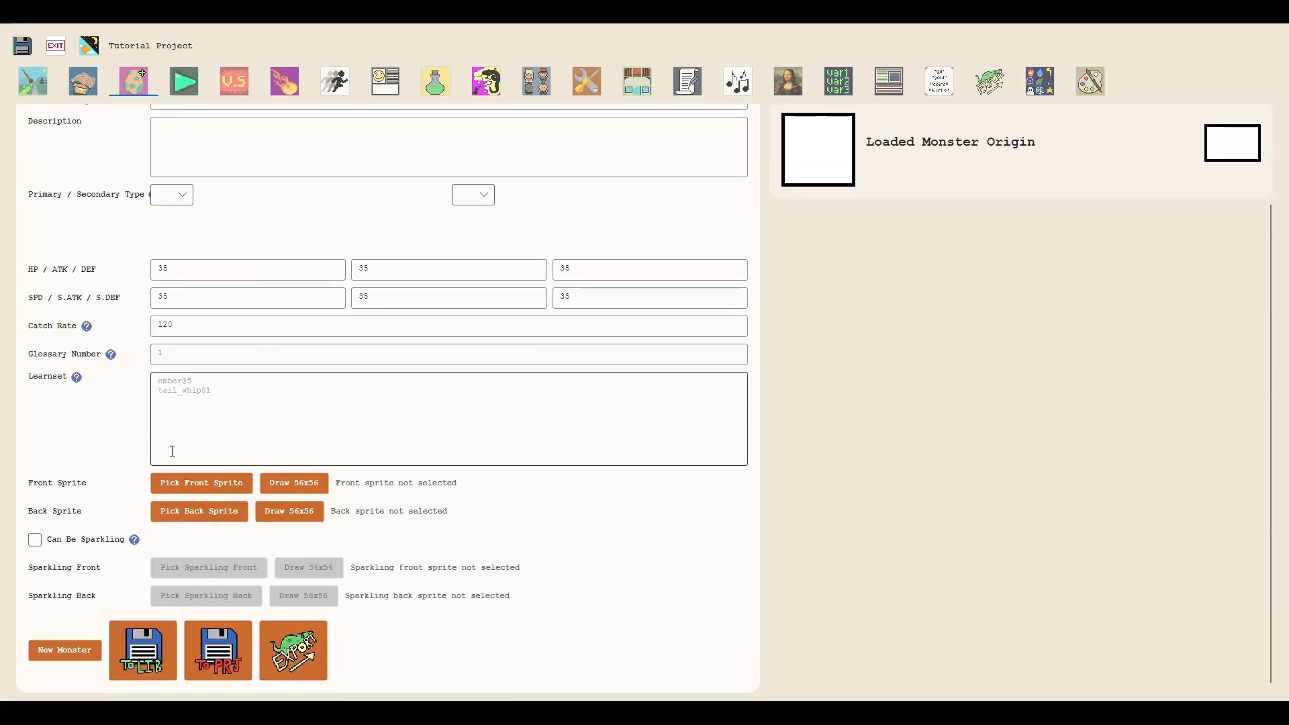
scroll(172, 456, up, 3)
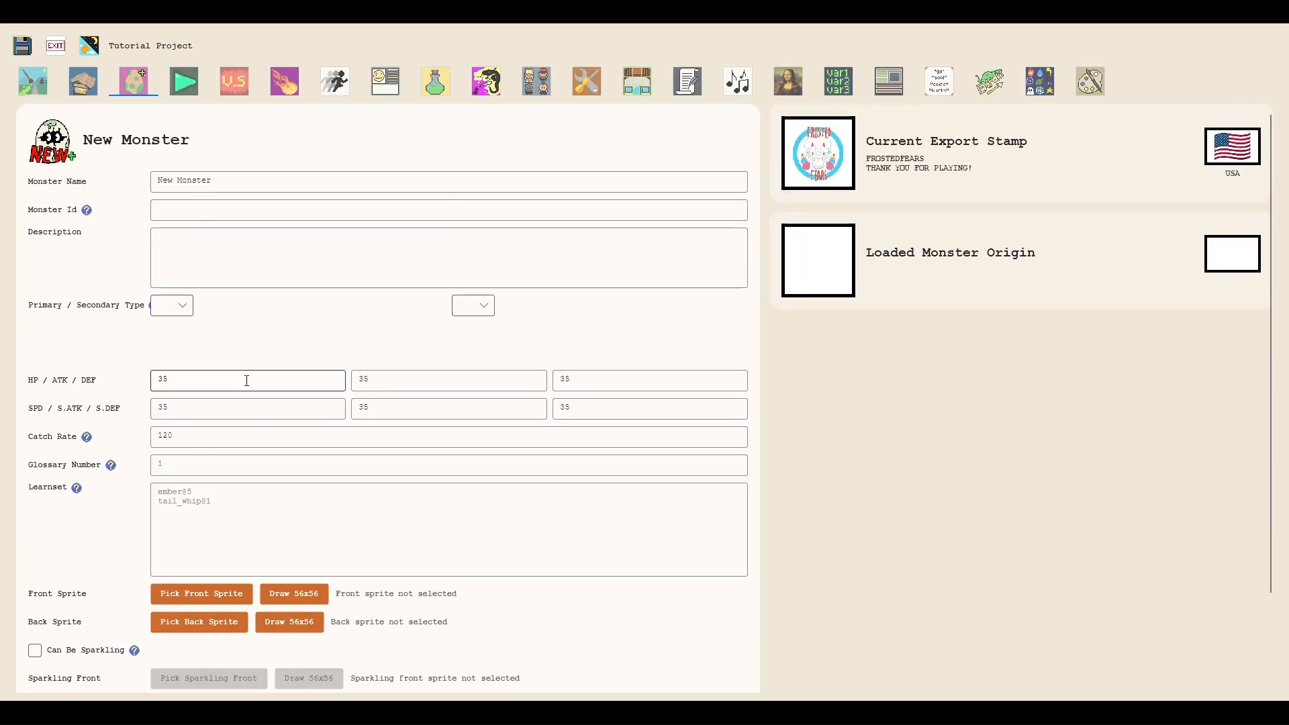
Step: Assign nestelle_front.png as the new monster's front sprite and nestelle_back.png as its back sprite
scroll(248, 376, down, 3)
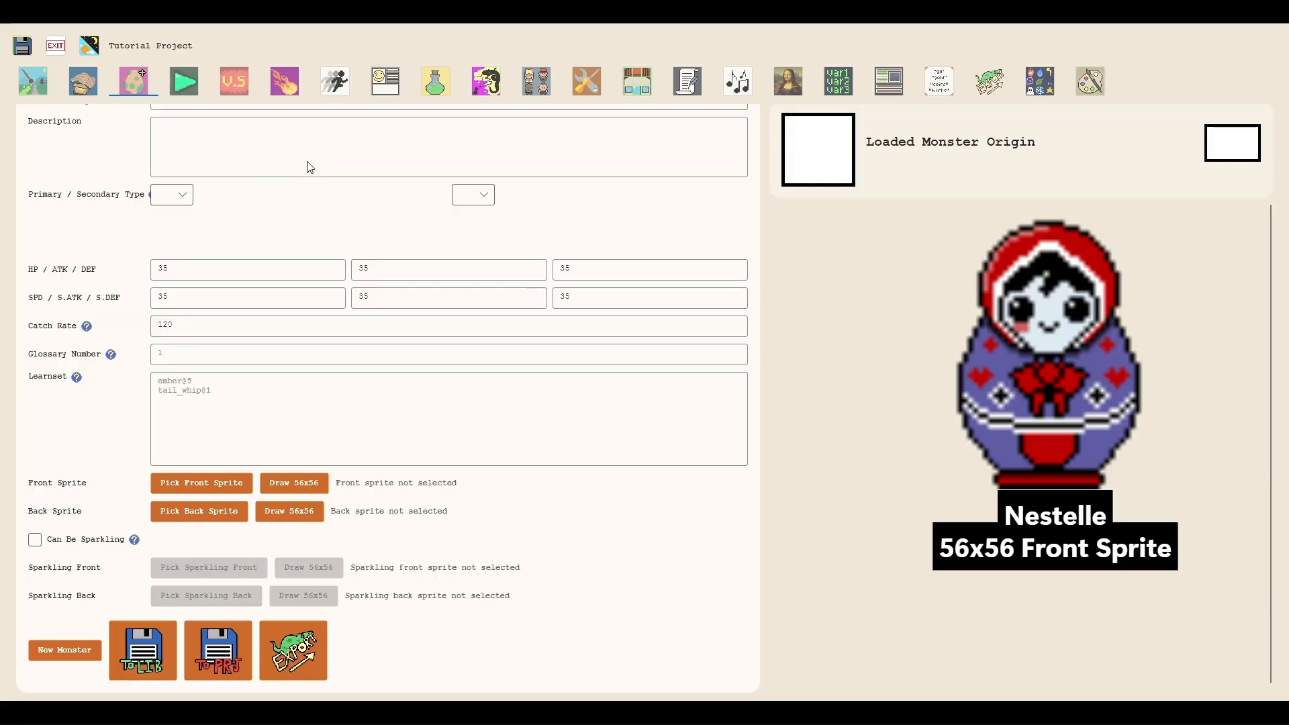
scroll(274, 532, up, 1)
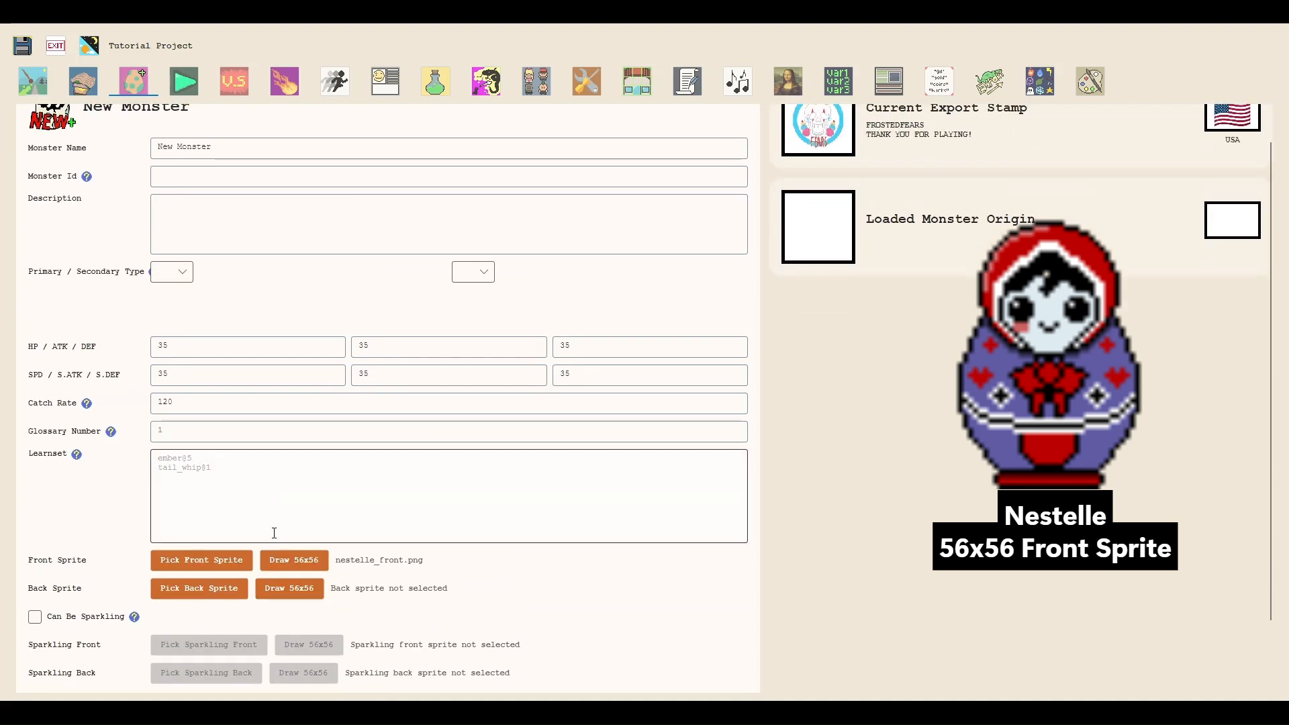
scroll(274, 532, down, 1)
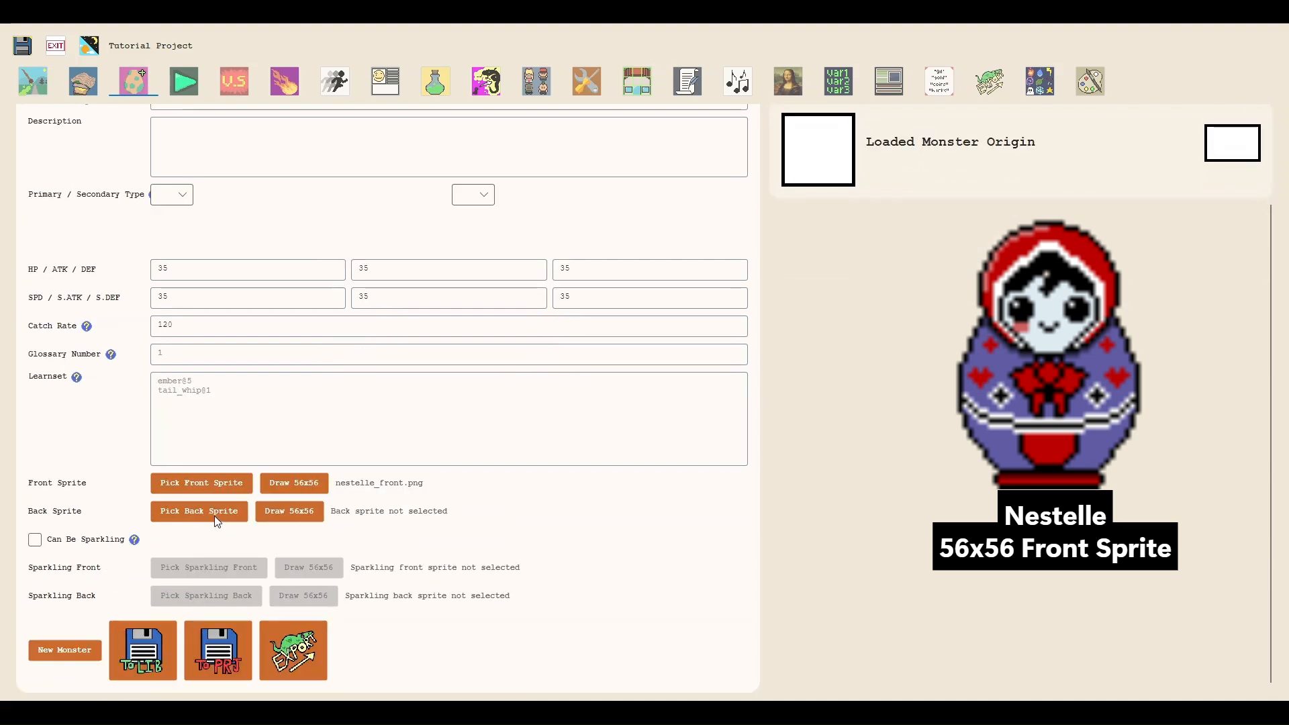
double_click(158, 144)
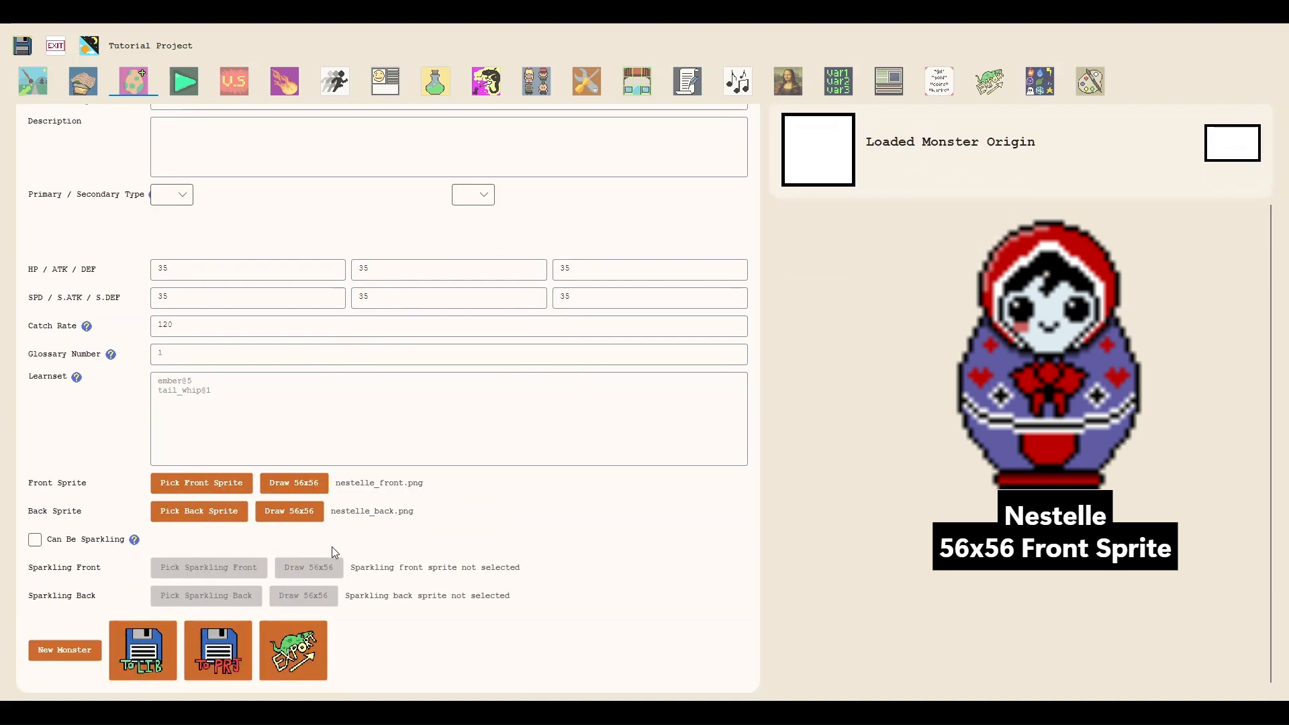
Step: Allow the monster to be sparkling and assign nestelle_front_shiny.png as its sparkling front sprite
click(34, 539)
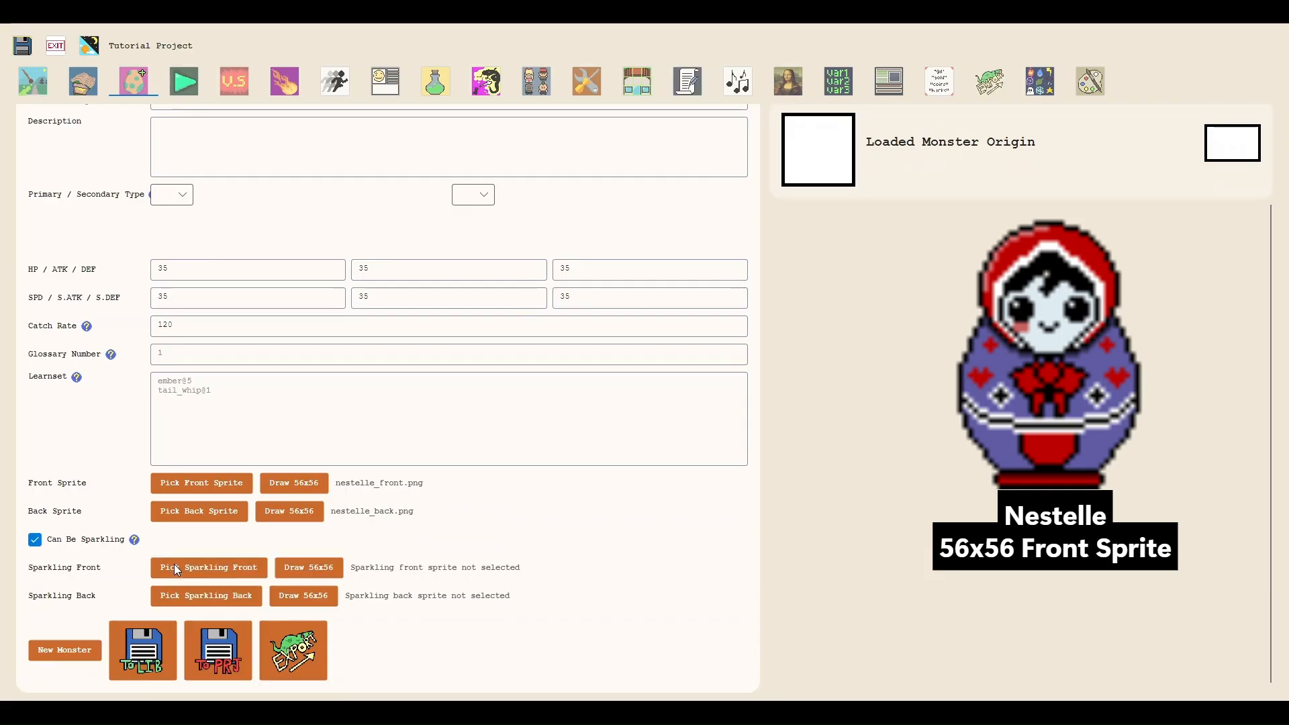
double_click(392, 140)
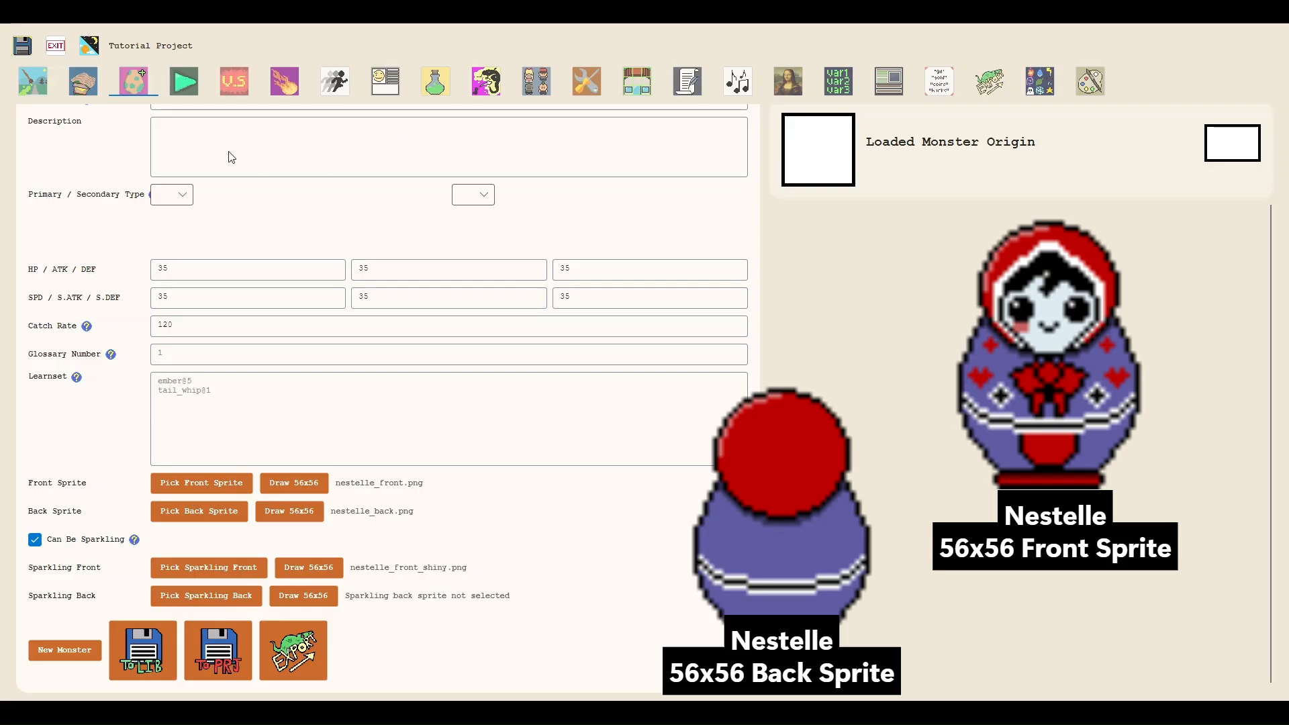
Step: Name the new monster Nestelle and set its monster ID to nestelle
scroll(242, 161, up, 2)
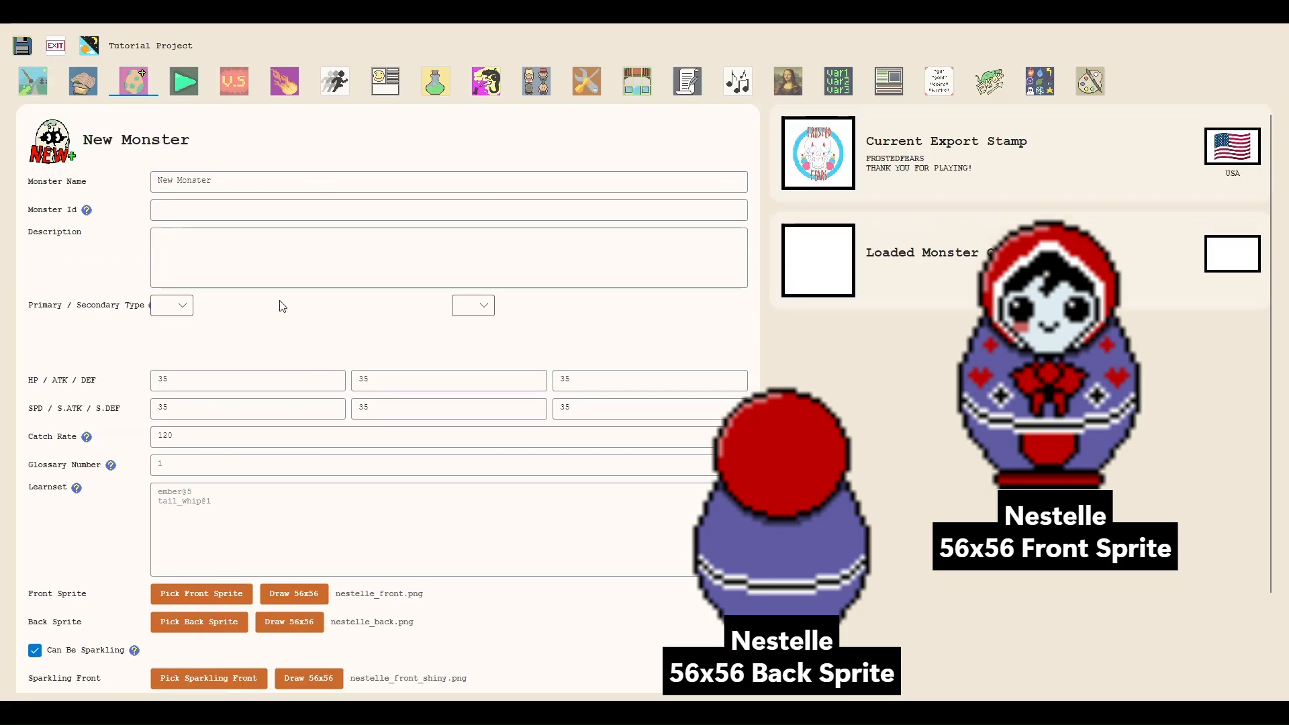
drag(311, 178, 96, 159)
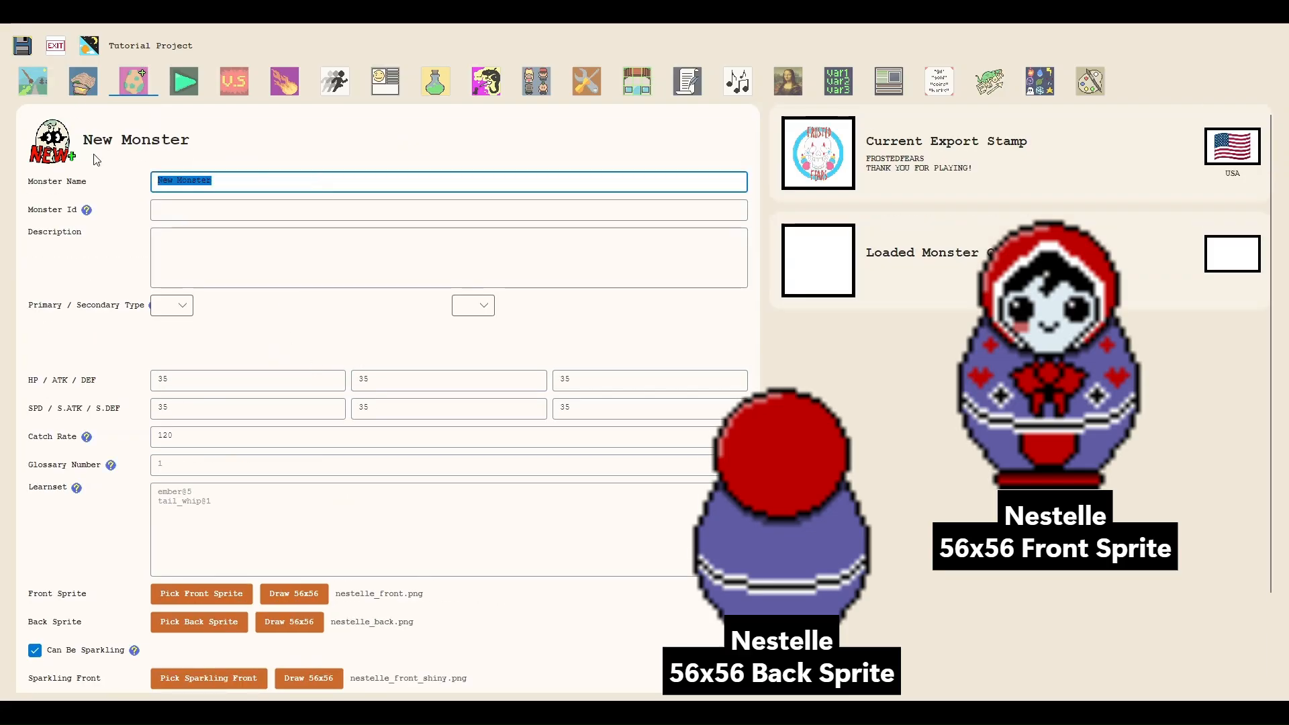
text(Nestelle)
key(Tab)
text(nestelle)
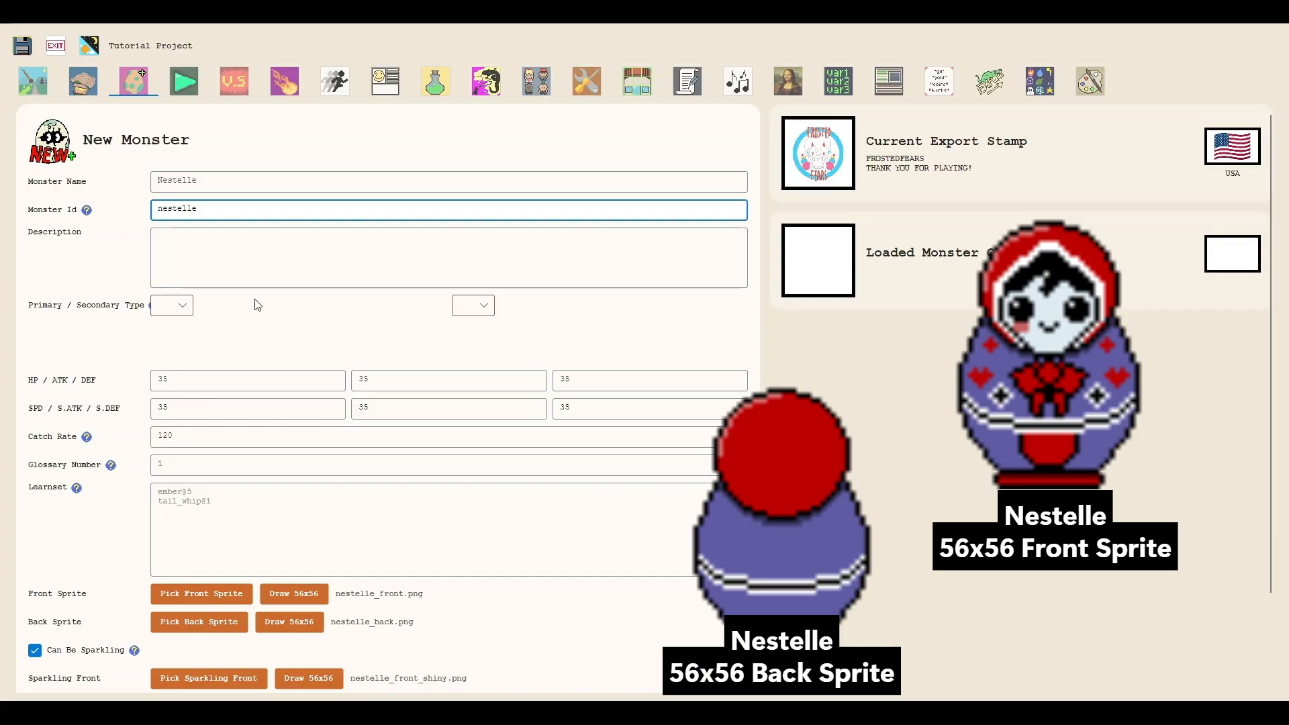
Step: Return to the monster library and view Agumon's description as an example for the empty description field
click(252, 266)
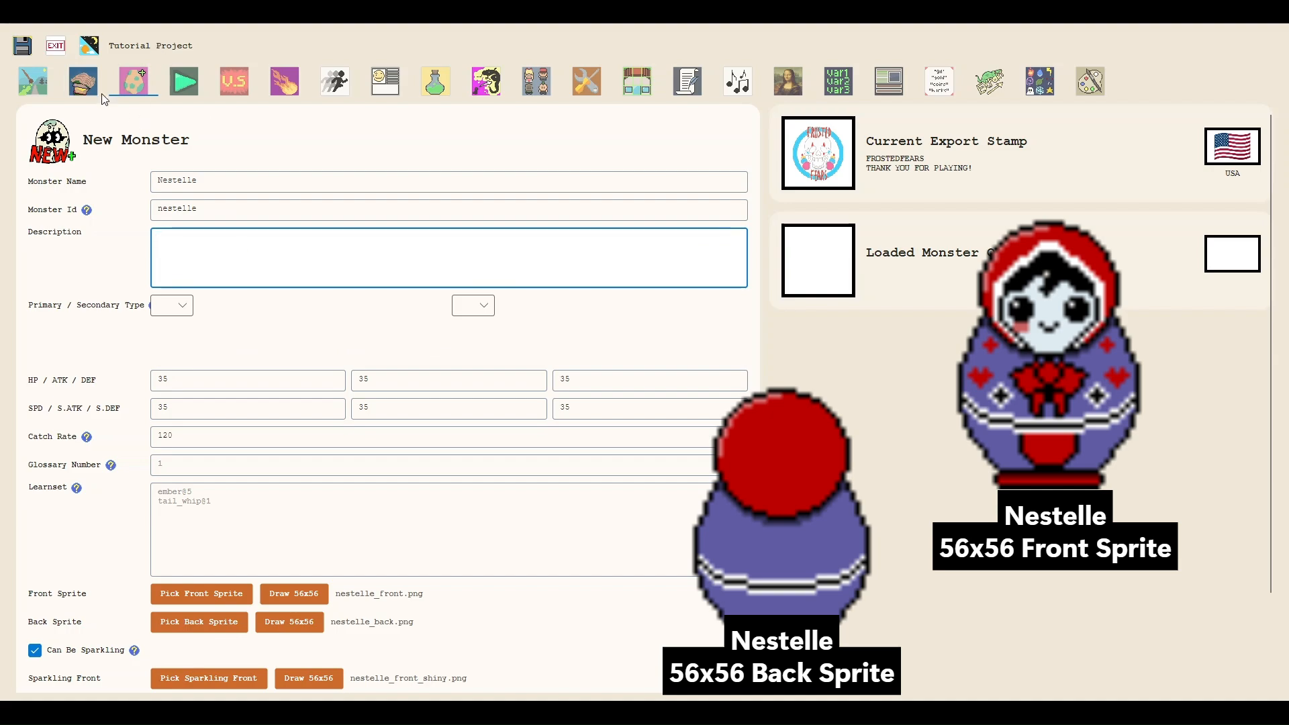
click(83, 82)
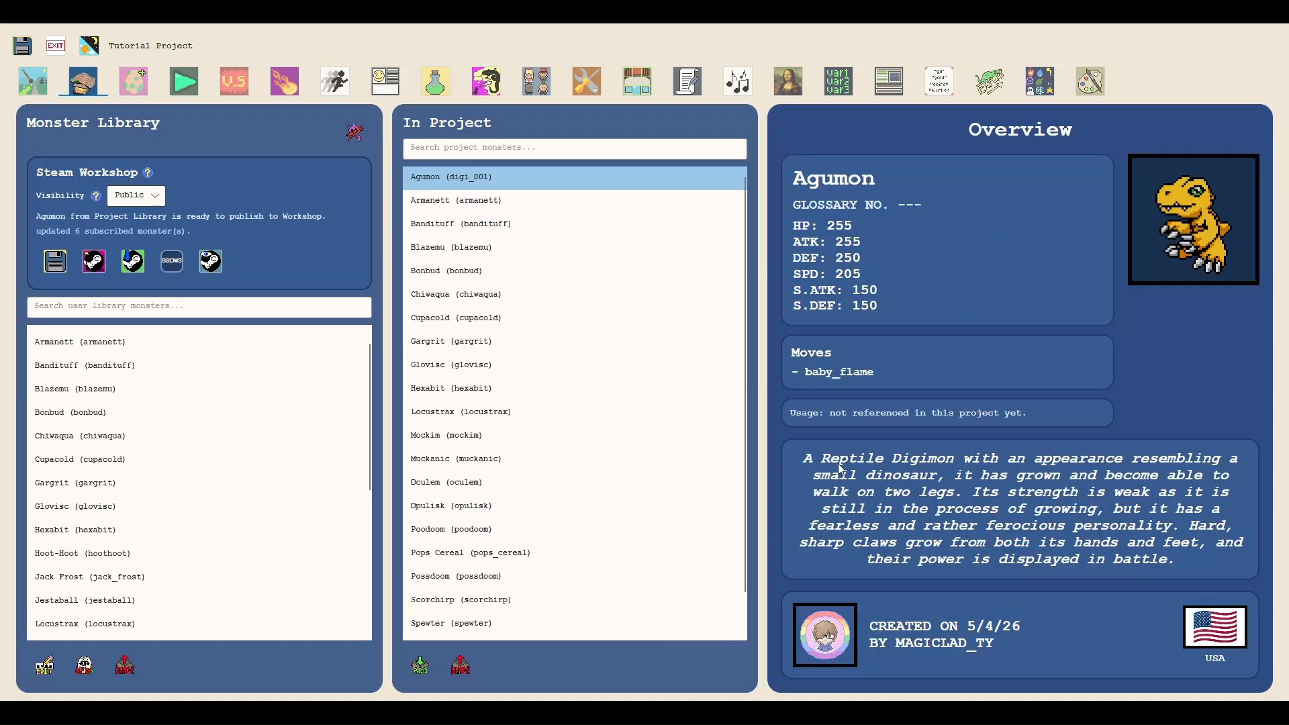
Step: Return to the Nestelle monster form and enter the description "If you look hard enough, you can see it's actual face."
click(223, 388)
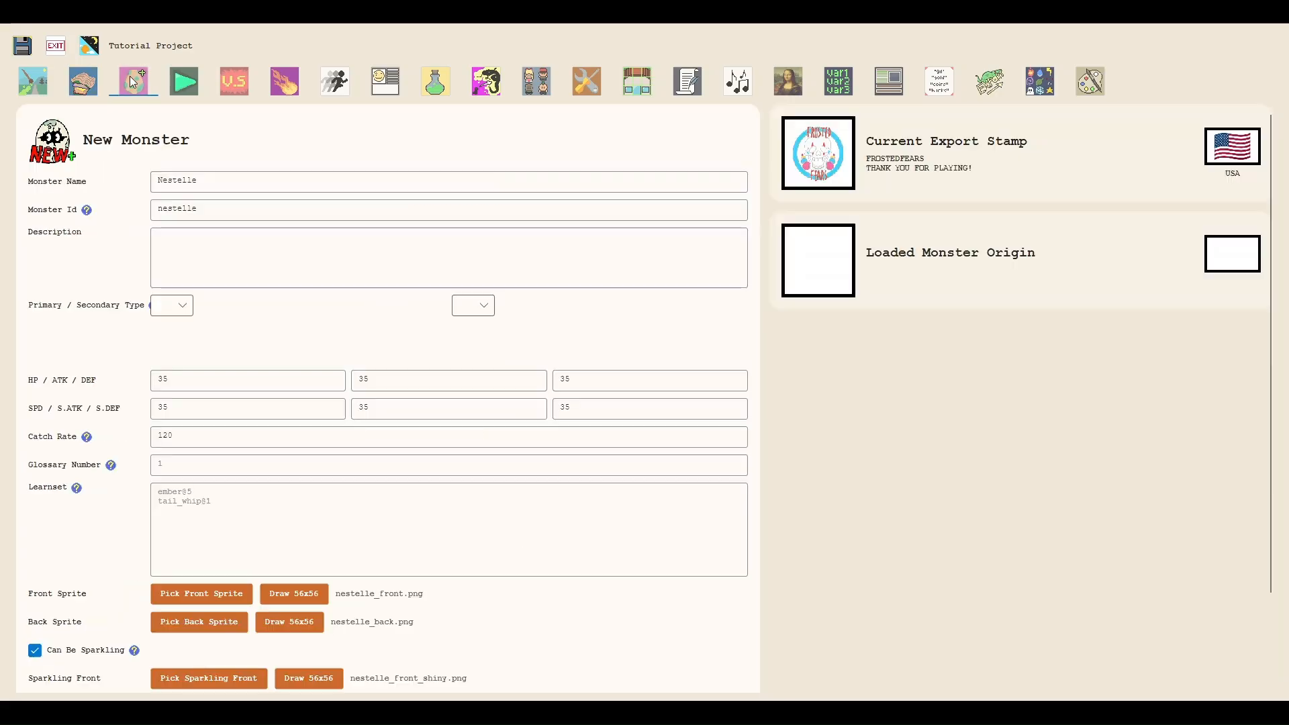
click(196, 273)
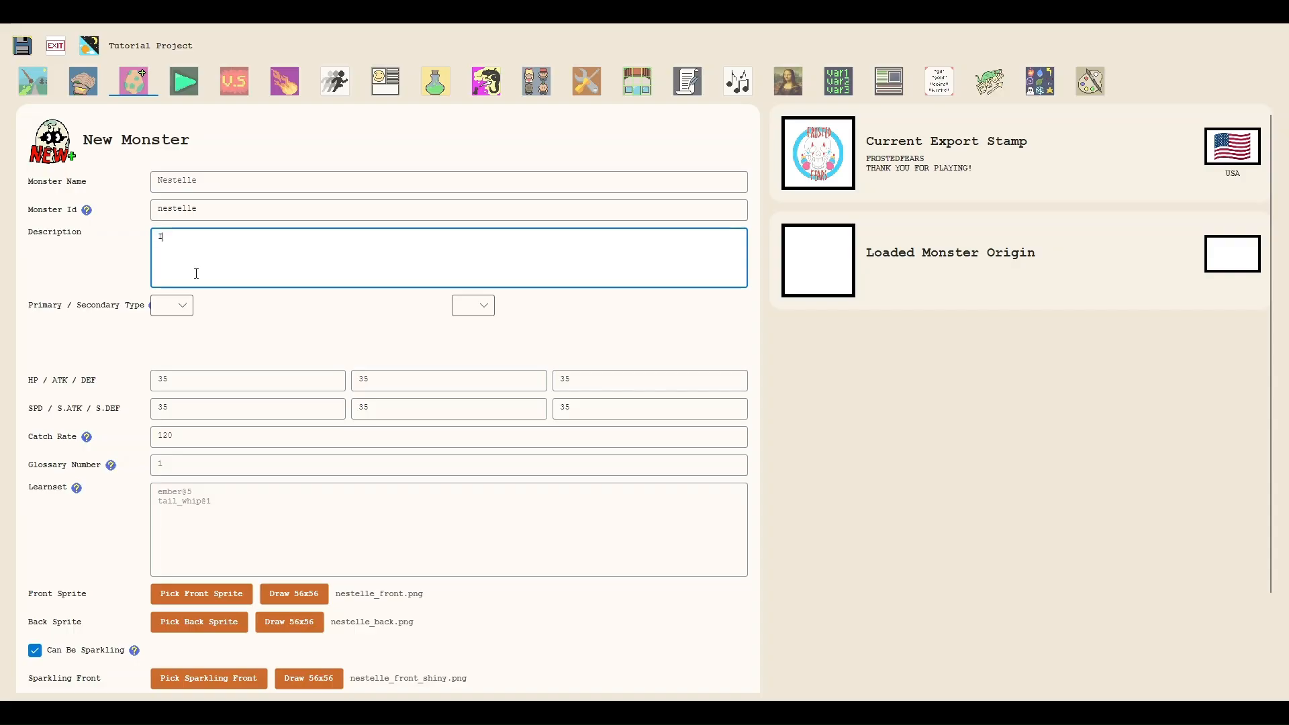
text(f you look hard enough, you can see it's actual face.)
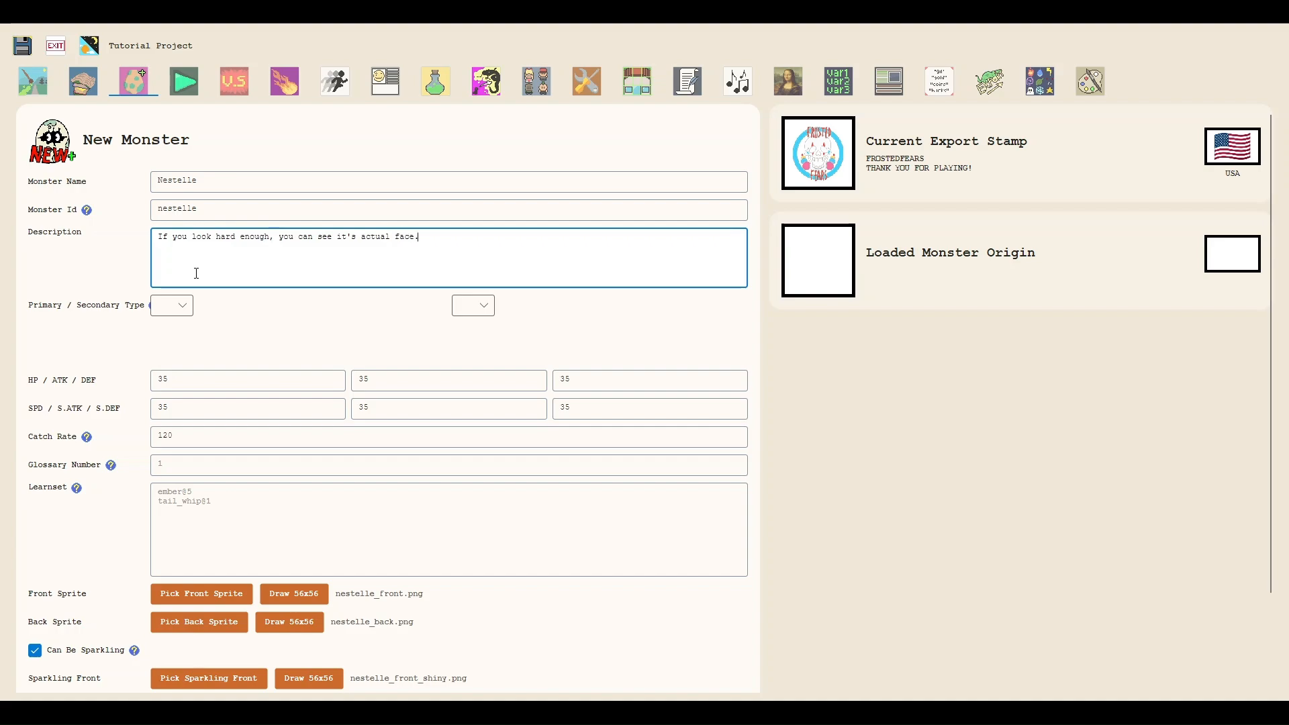
Step: Set Nestelle's primary type to Spirit and its secondary type to Normal
click(180, 309)
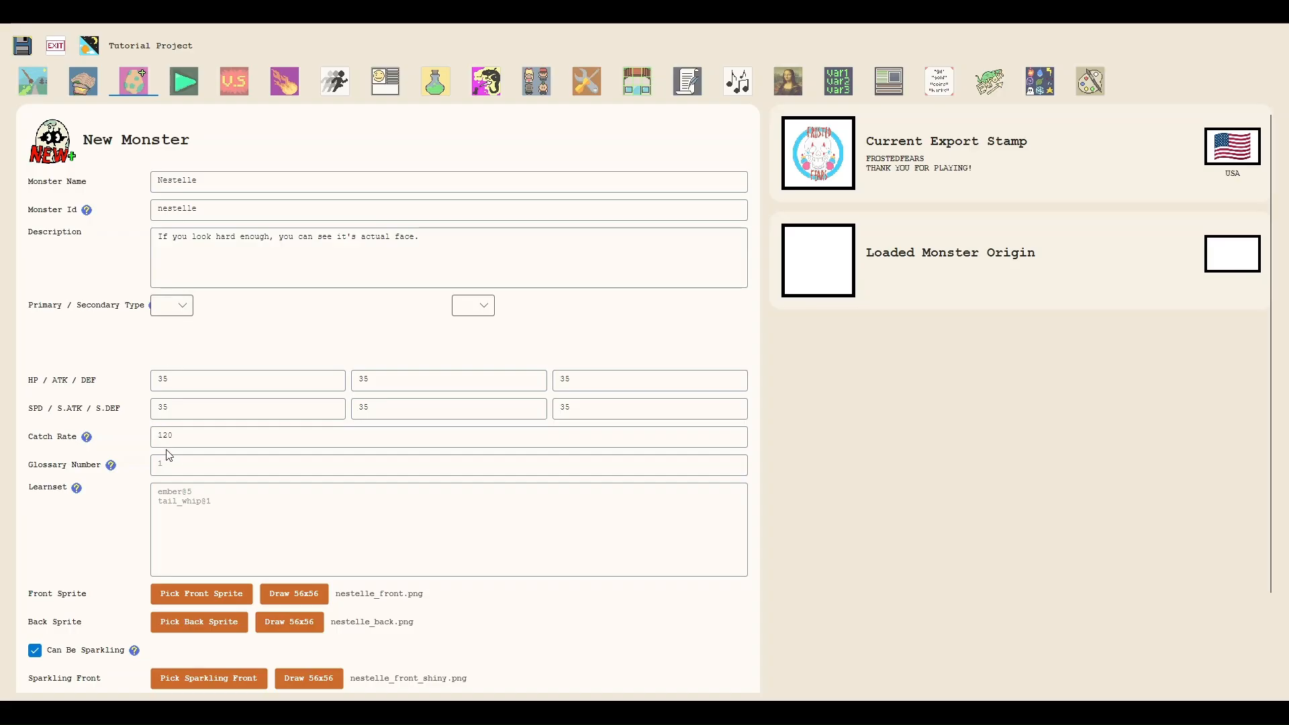
click(168, 411)
click(268, 379)
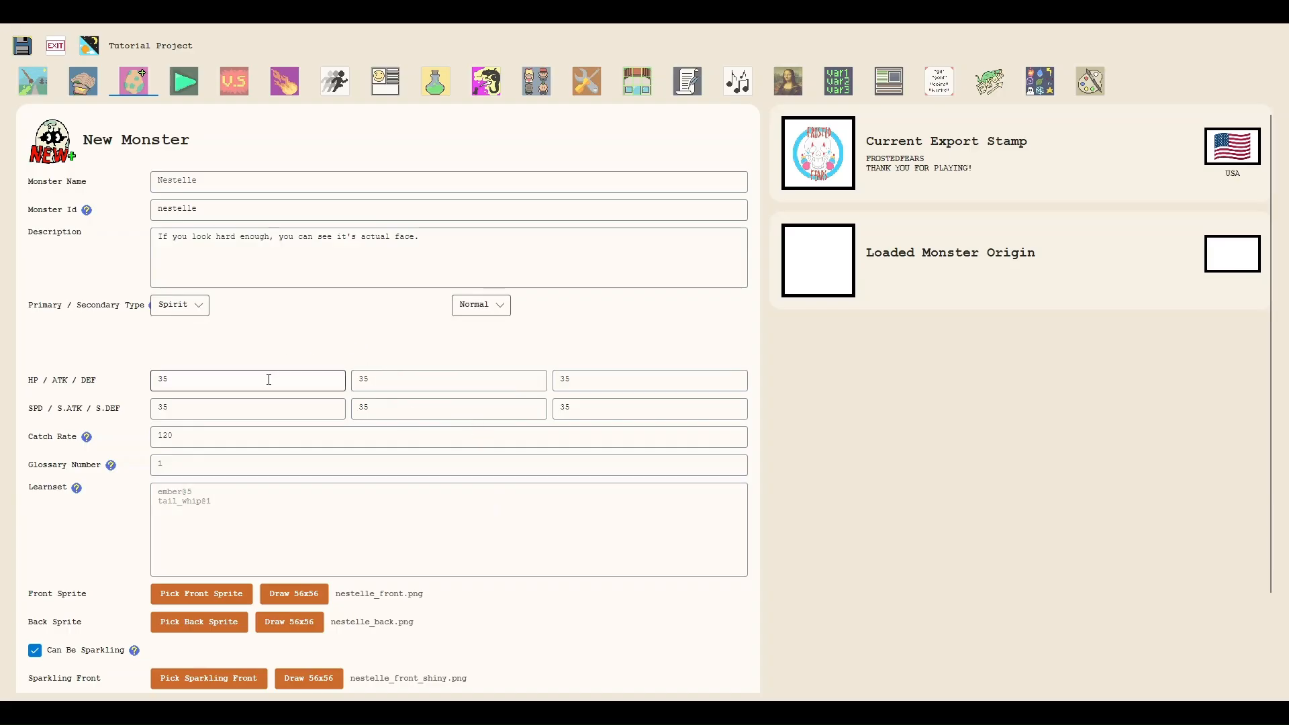
Step: Set Nestelle's HP stat to 55
scroll(268, 380, down, 2)
drag(220, 313, 60, 300)
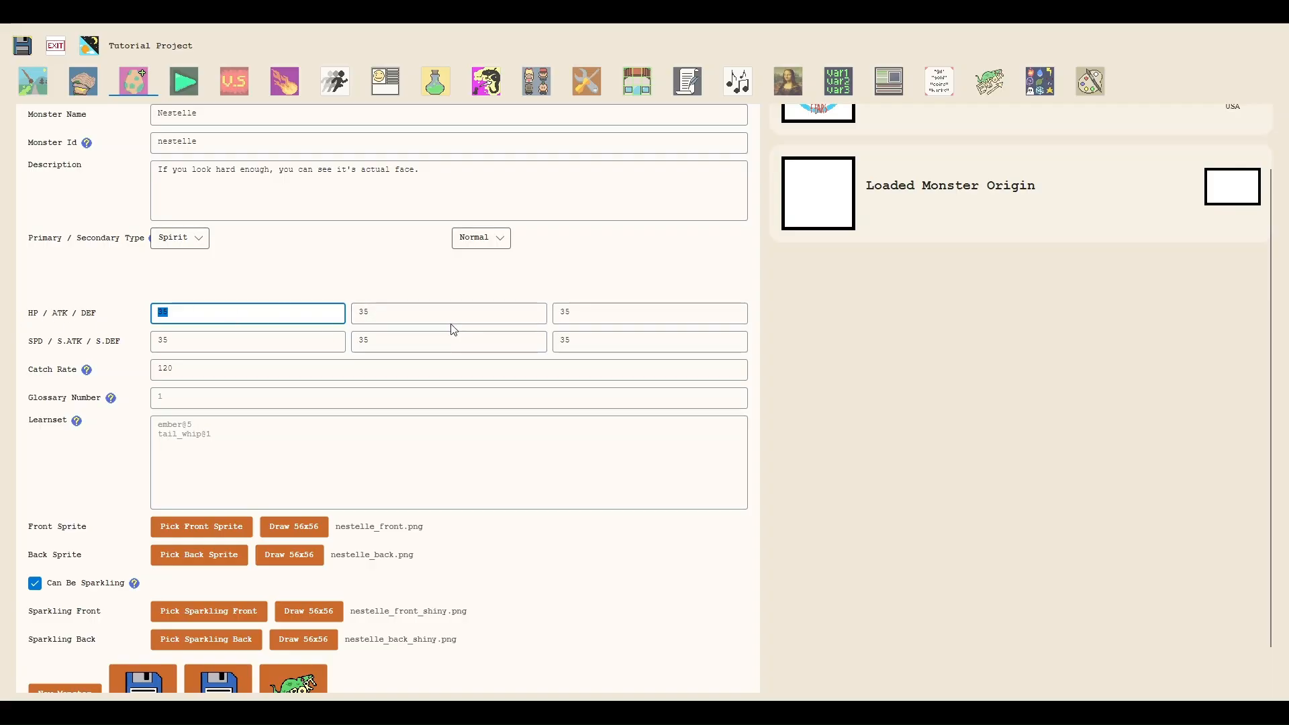
double_click(612, 313)
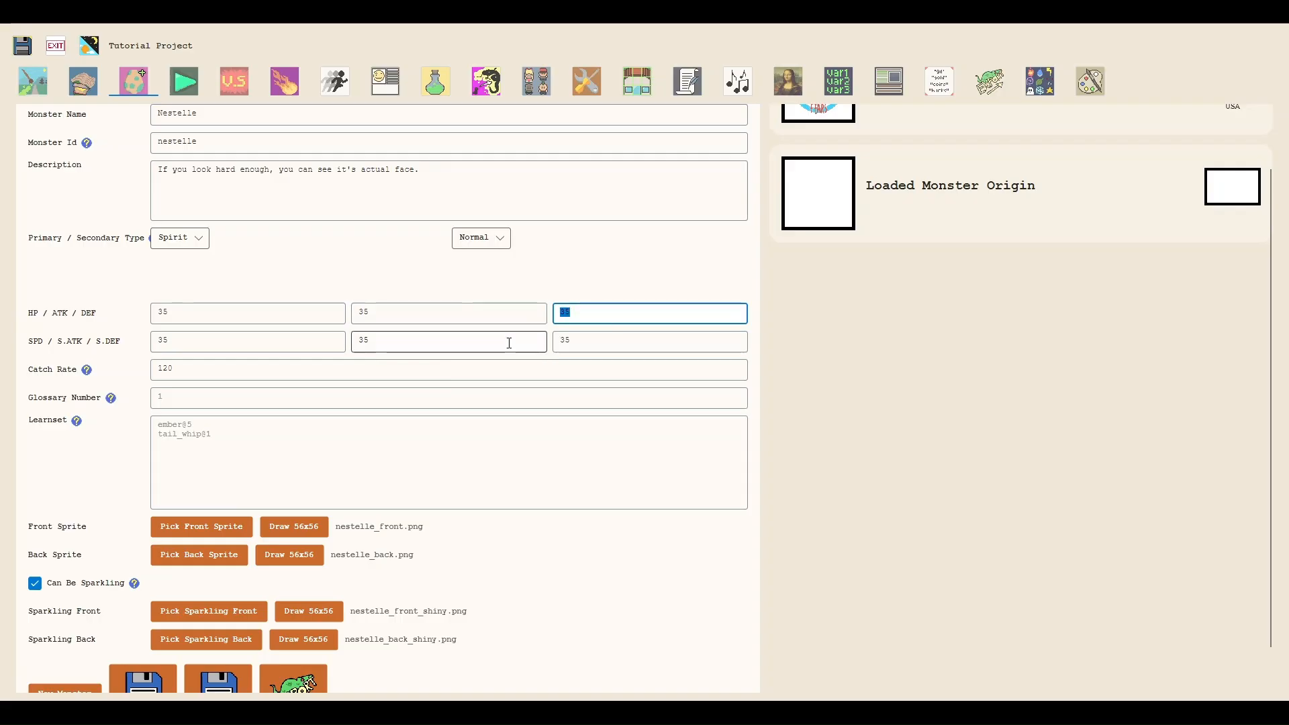
click(226, 309)
double_click(173, 310)
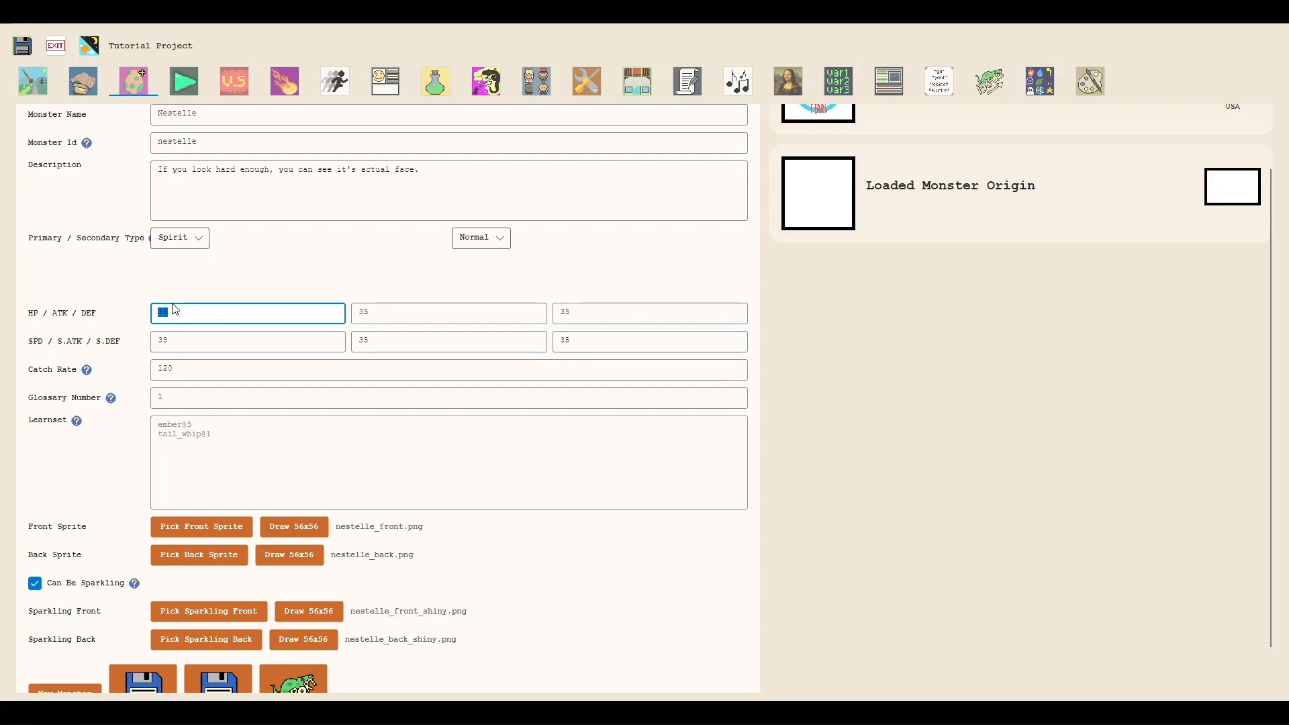
text(55)
double_click(400, 309)
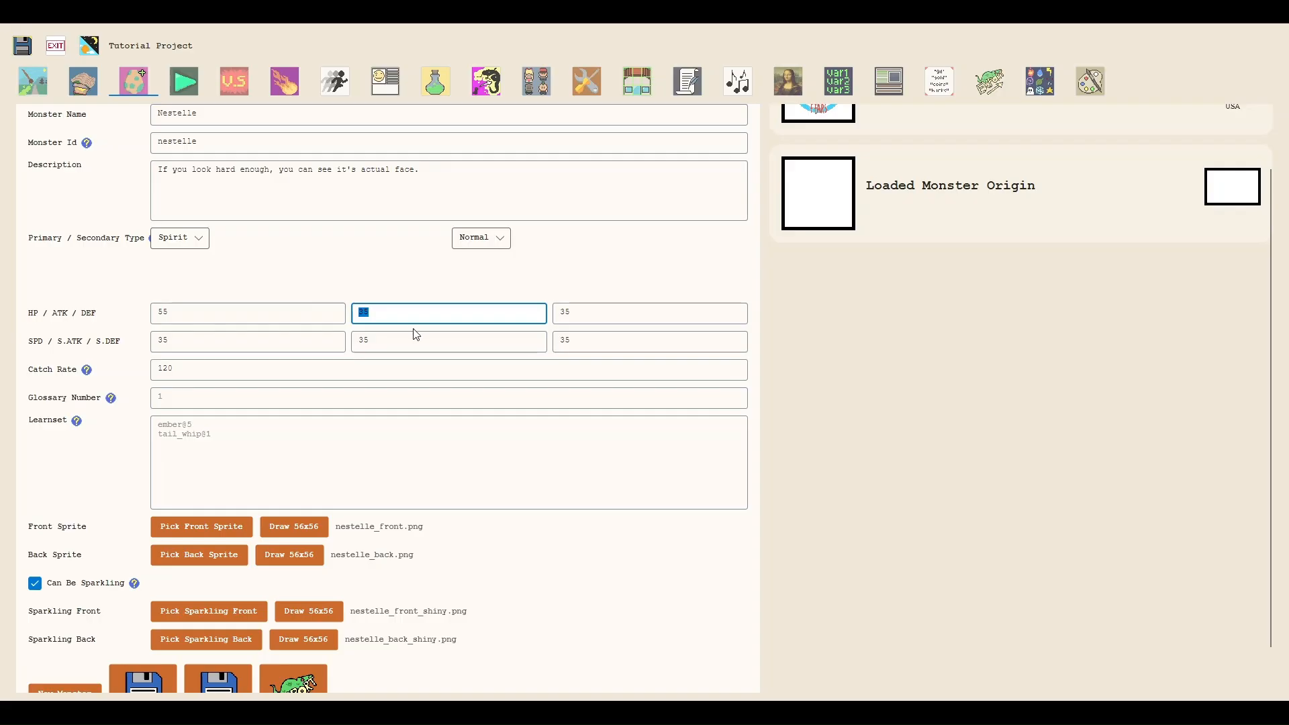
click(601, 315)
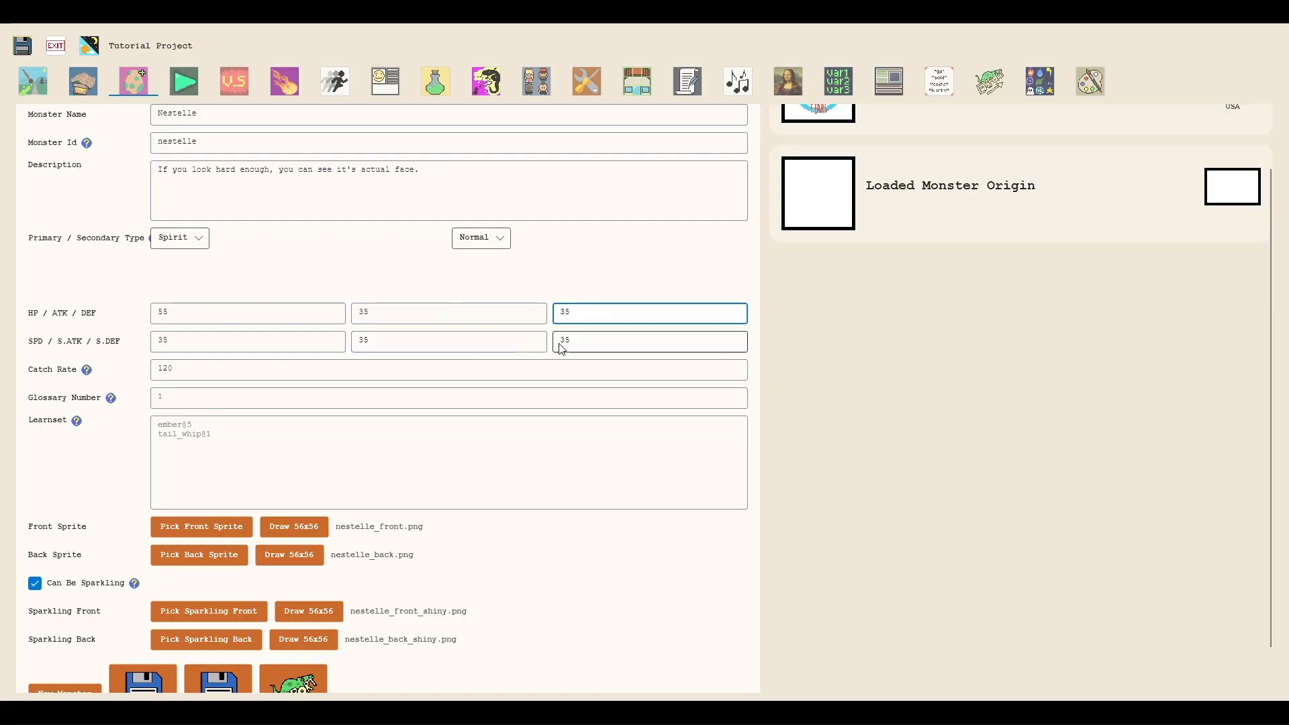
Step: Set Nestelle's SPD to 15 and both its S.ATK and S.DEF to 45
double_click(265, 337)
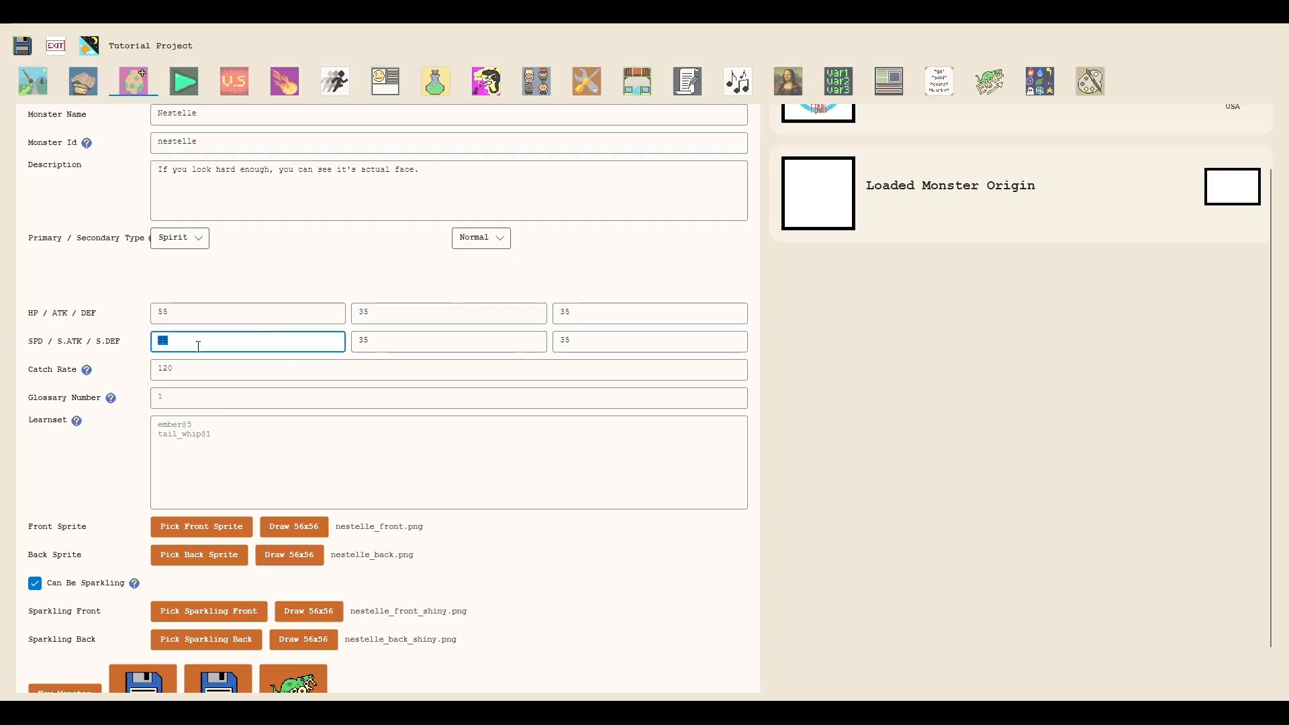
text(15)
double_click(388, 338)
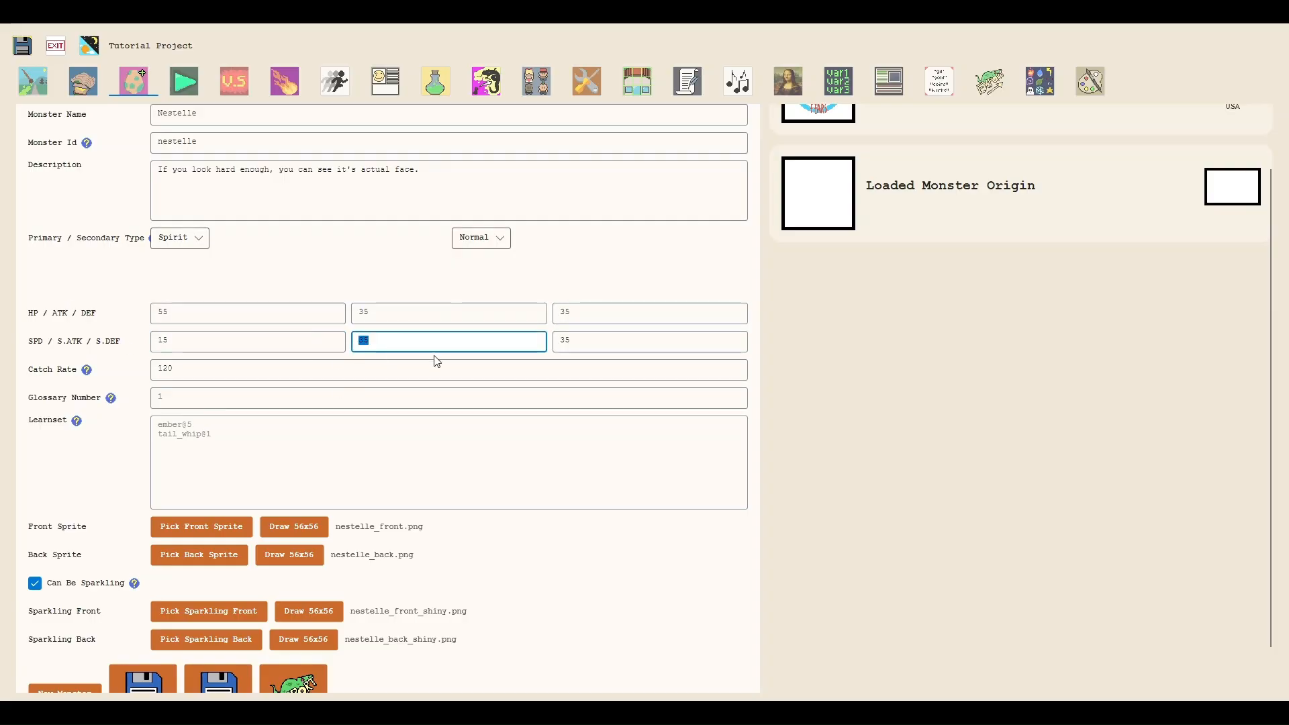
text(45)
double_click(592, 340)
text(45)
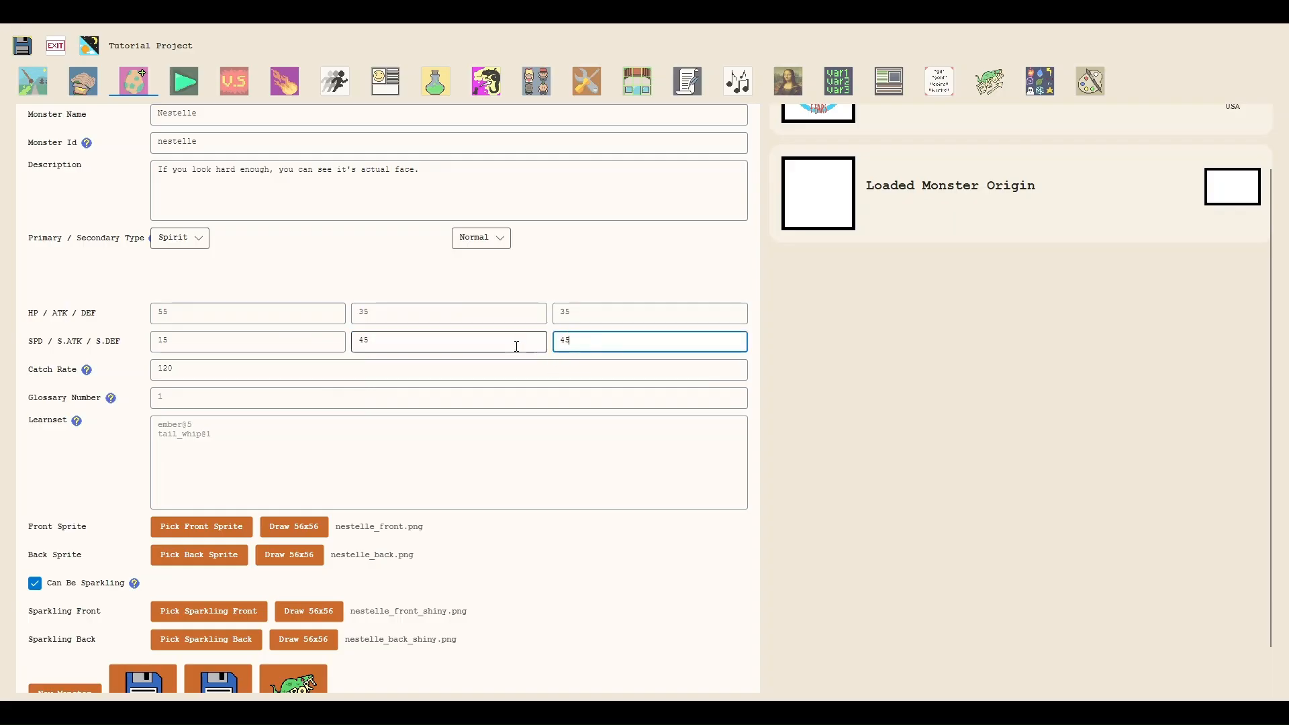
Step: Set Nestelle's catch rate to 300 and its glossary number to 15
scroll(119, 349, down, 1)
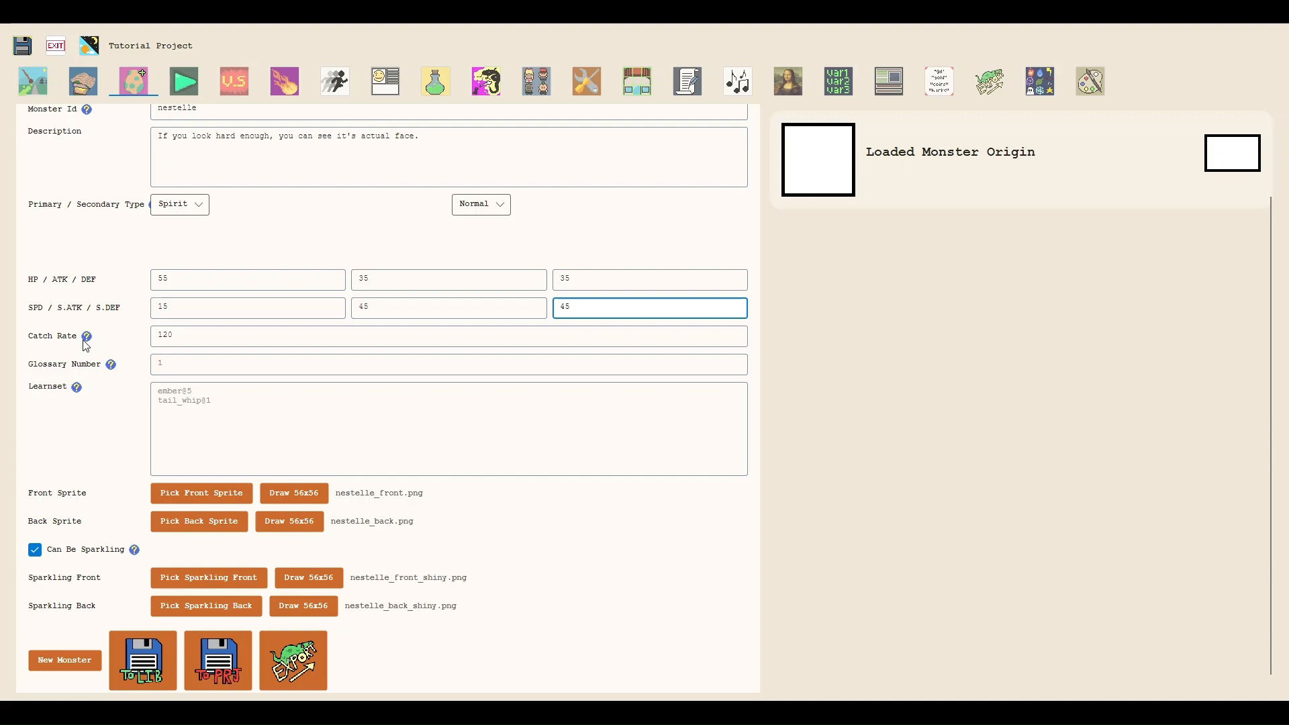
double_click(201, 339)
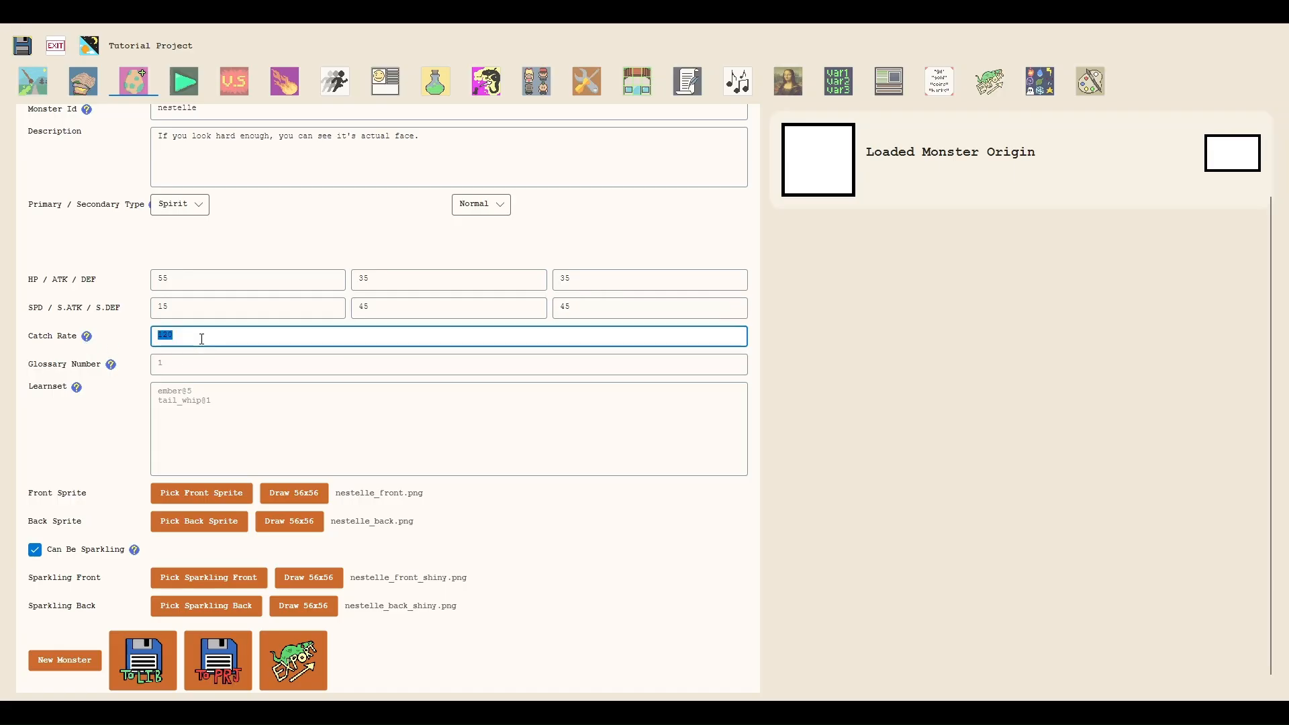
text(300)
click(250, 364)
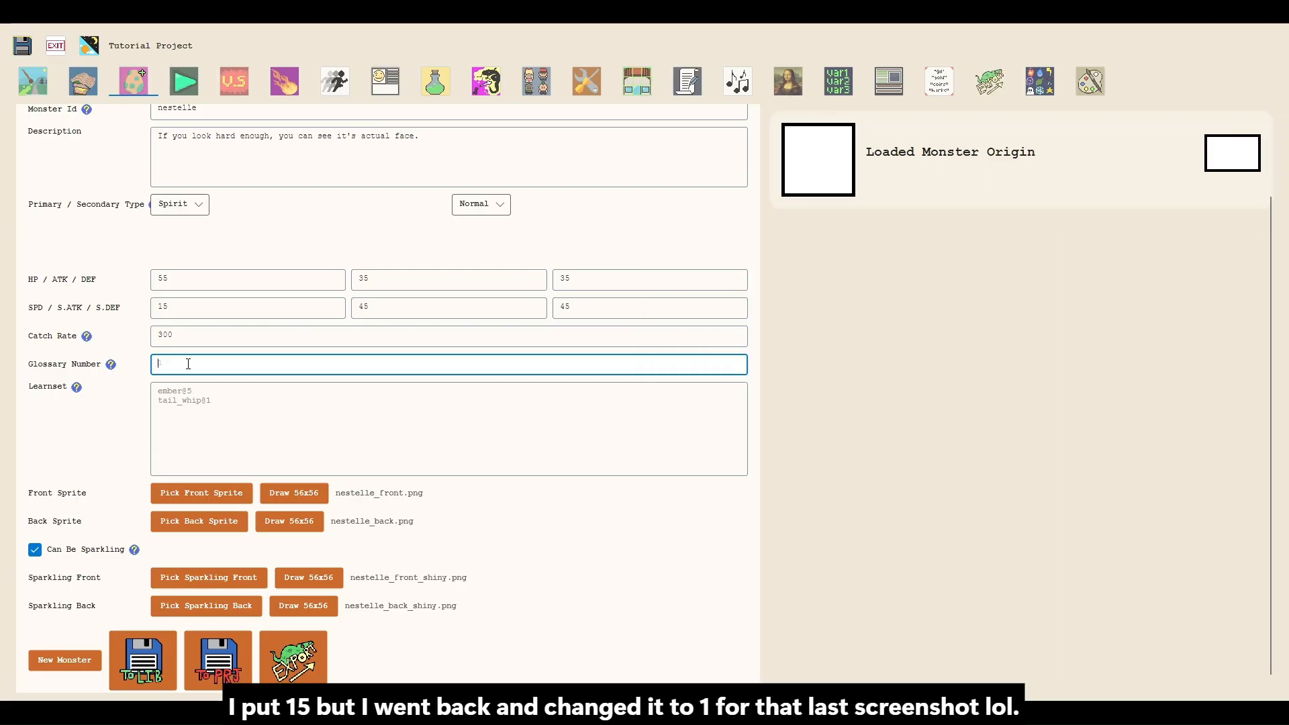
text(15)
Step: Check the move IDs in the project's move list and enter atom_ball@1 and claw@2 on separate lines of Nestelle's learnset
click(205, 400)
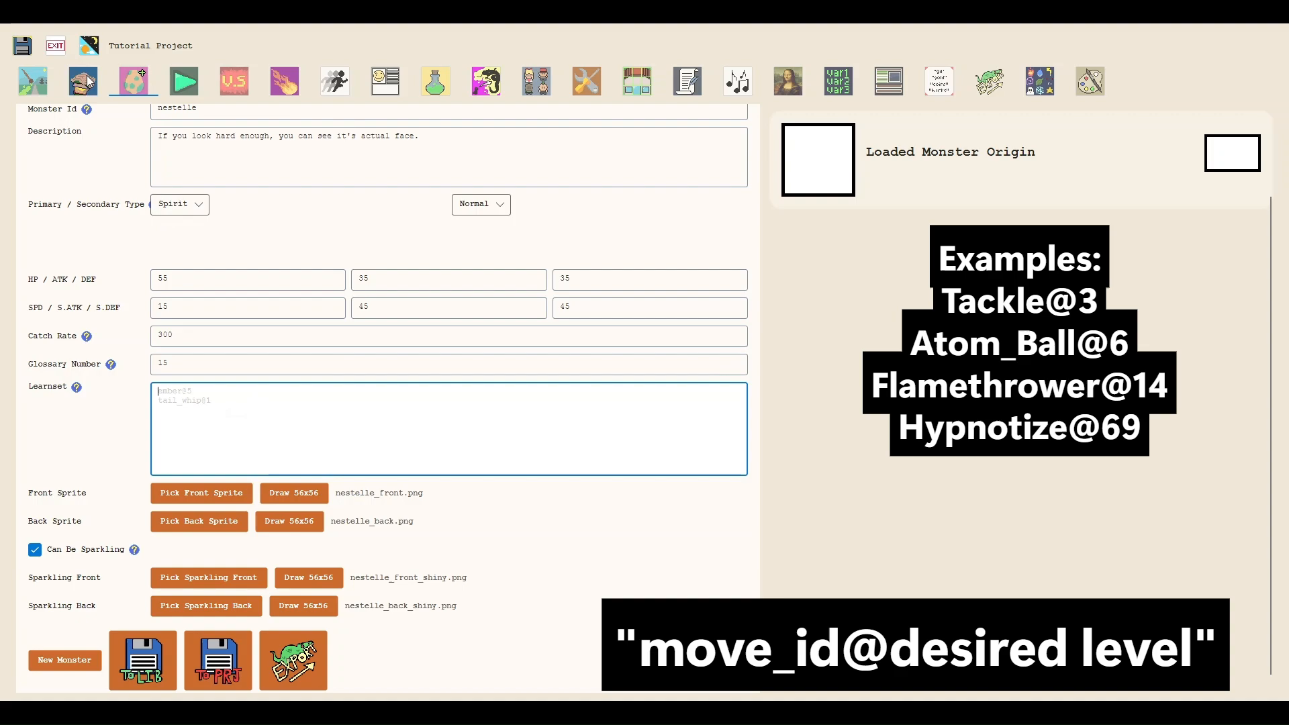
click(296, 83)
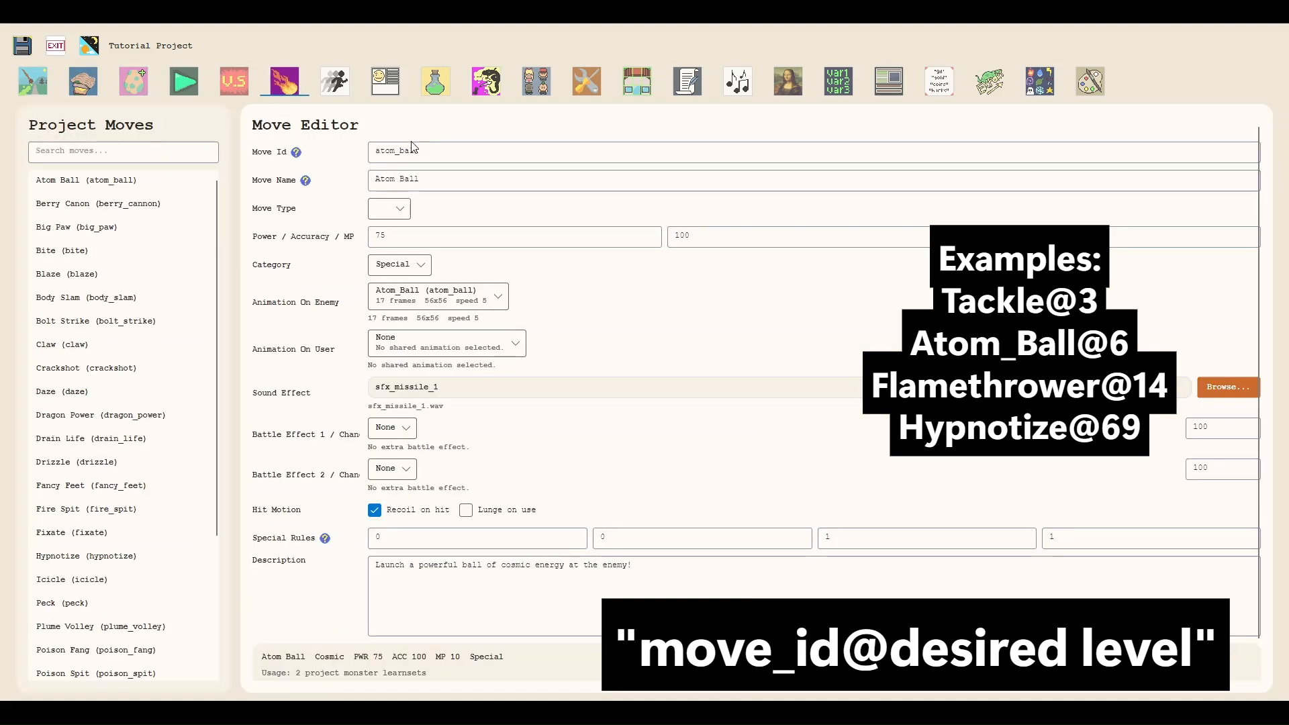
click(126, 79)
click(254, 390)
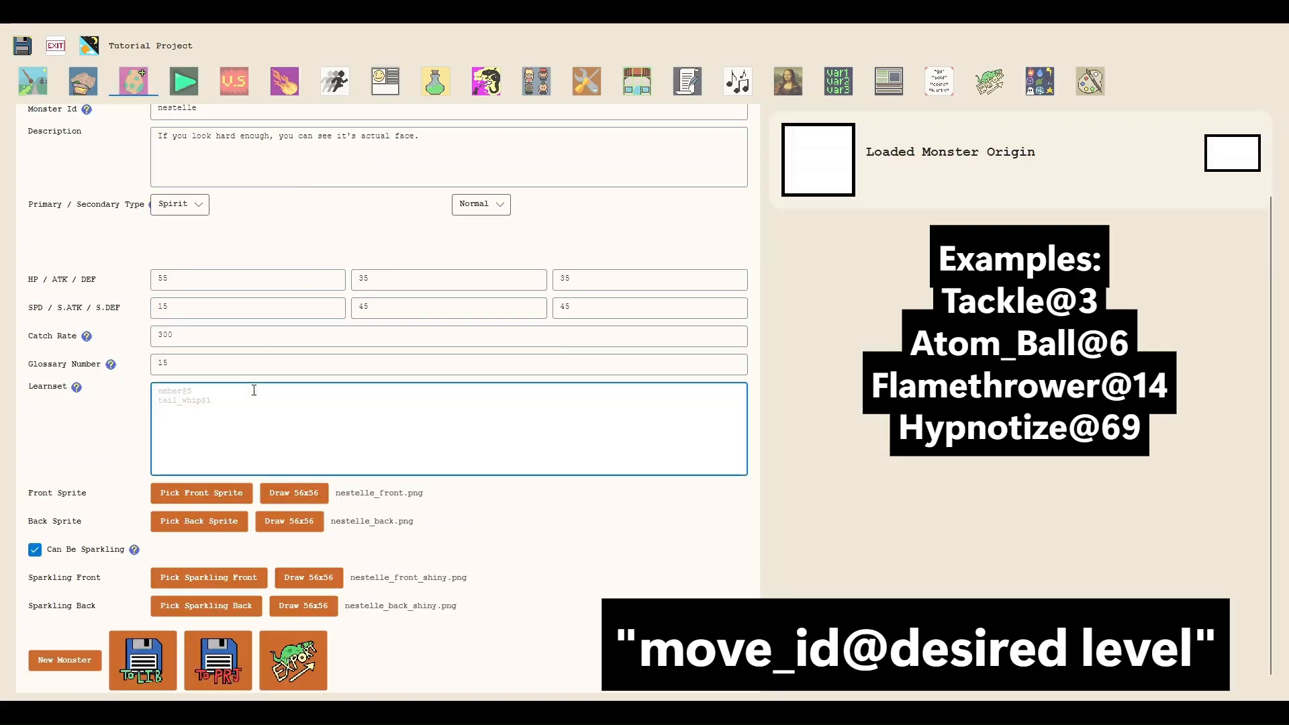
text(atom_ball)
text(@1 )
text(claw@)
text(2)
key(Return)
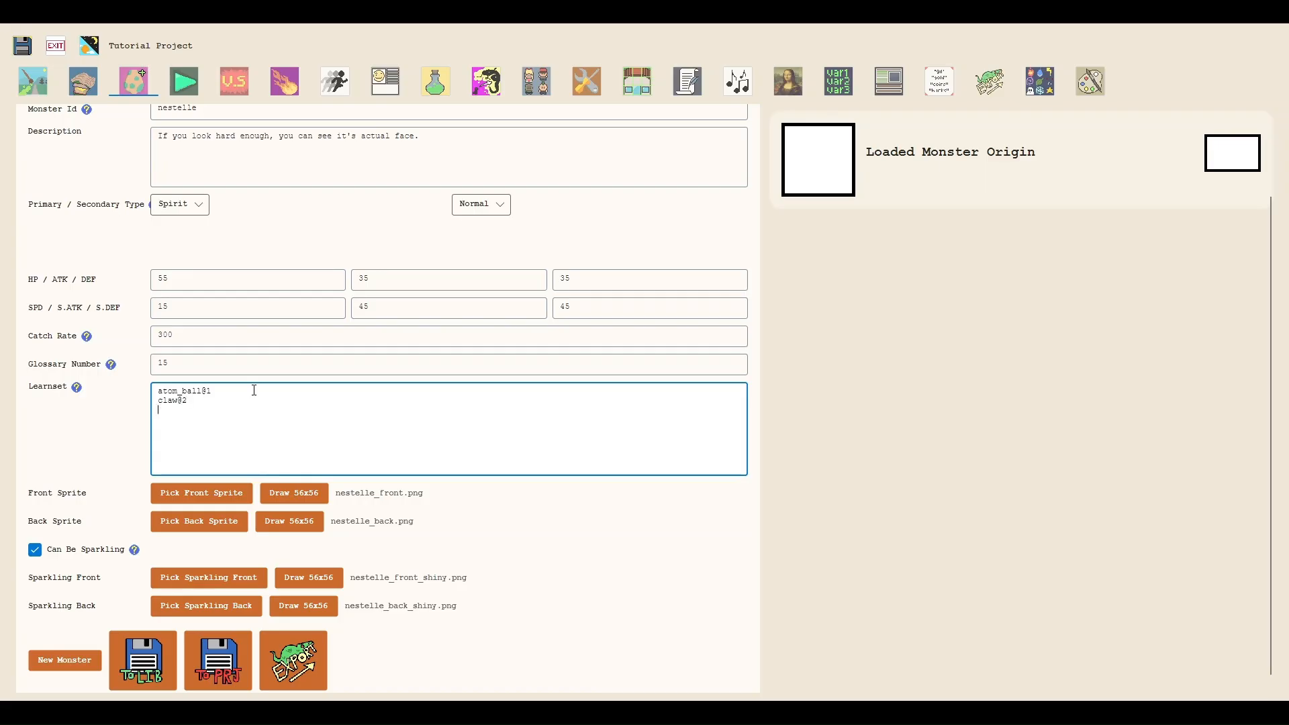
Step: Look up another move ID in the project's move list and add hypnotize@3 as the third line of Nestelle's learnset
click(285, 81)
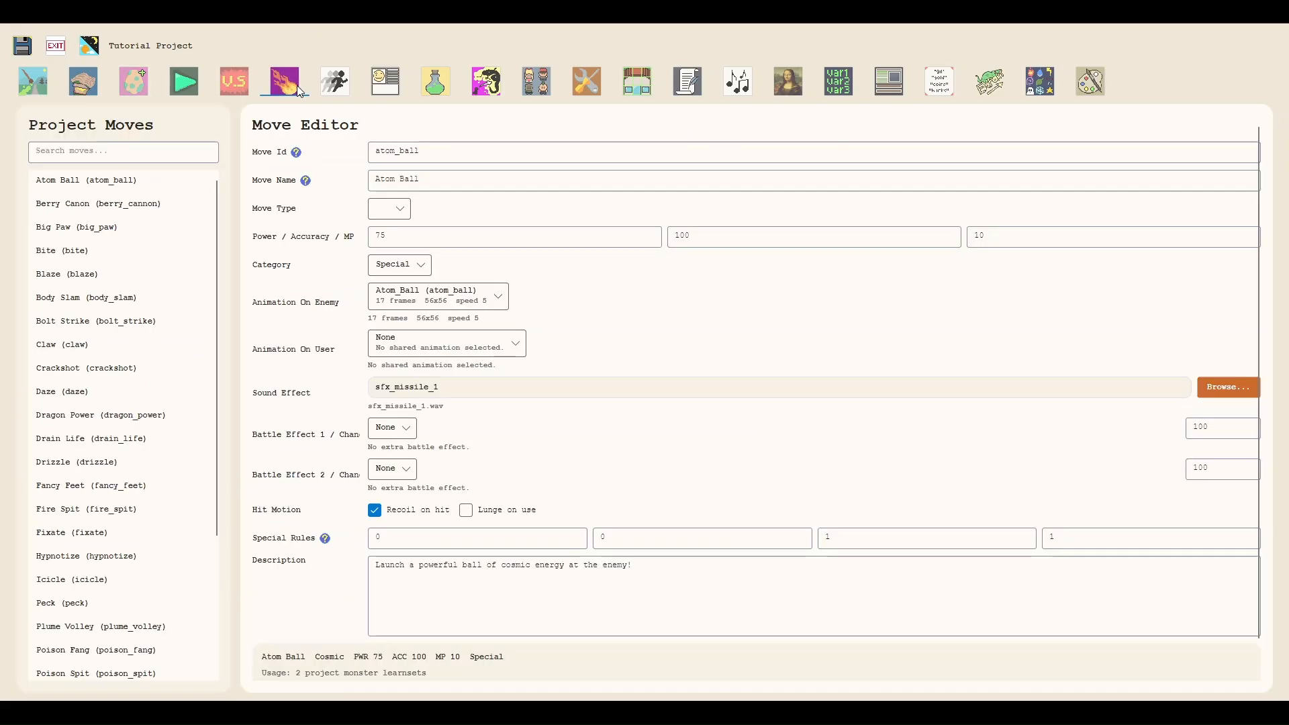
scroll(121, 361, down, 3)
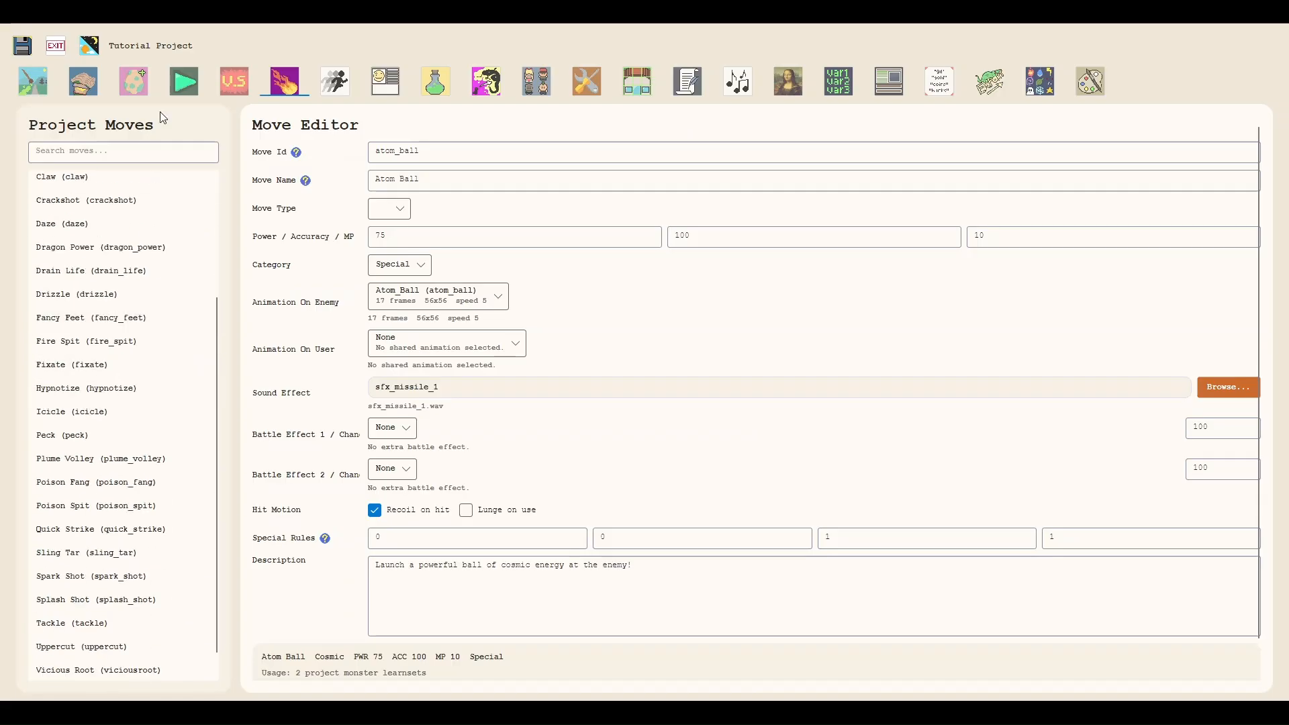
click(130, 83)
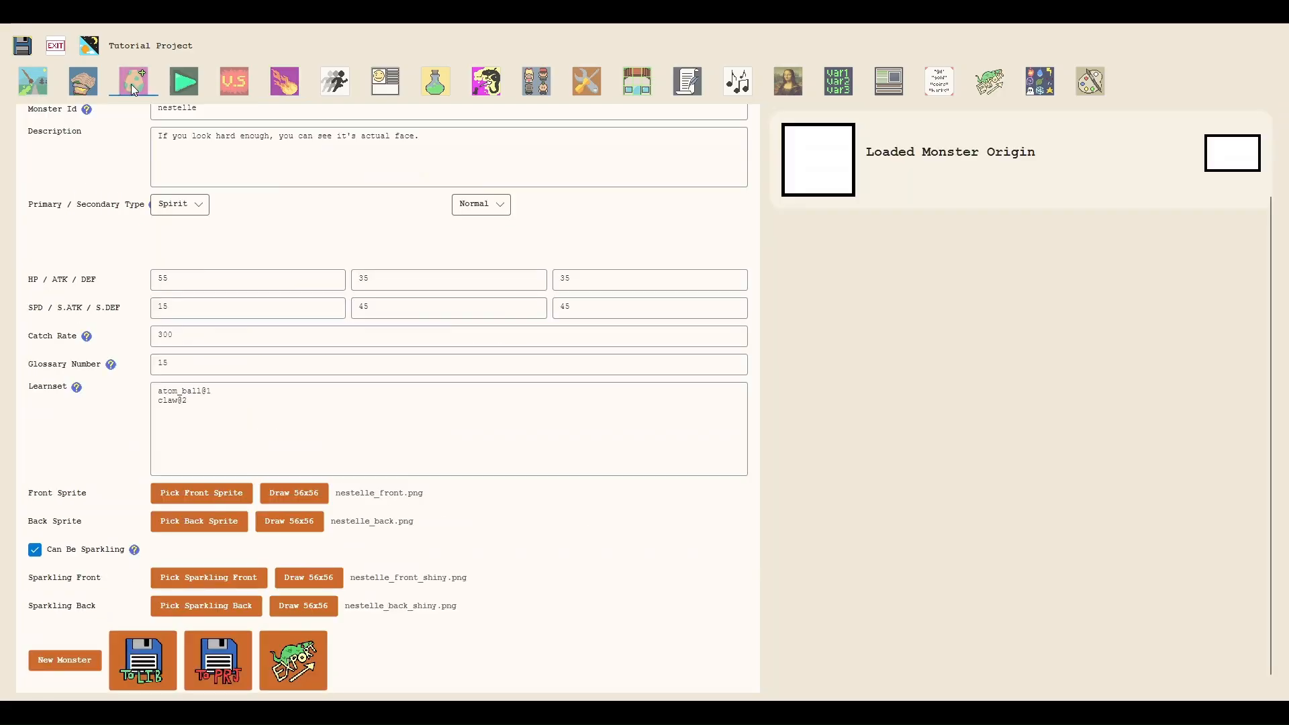
click(221, 419)
text(h)
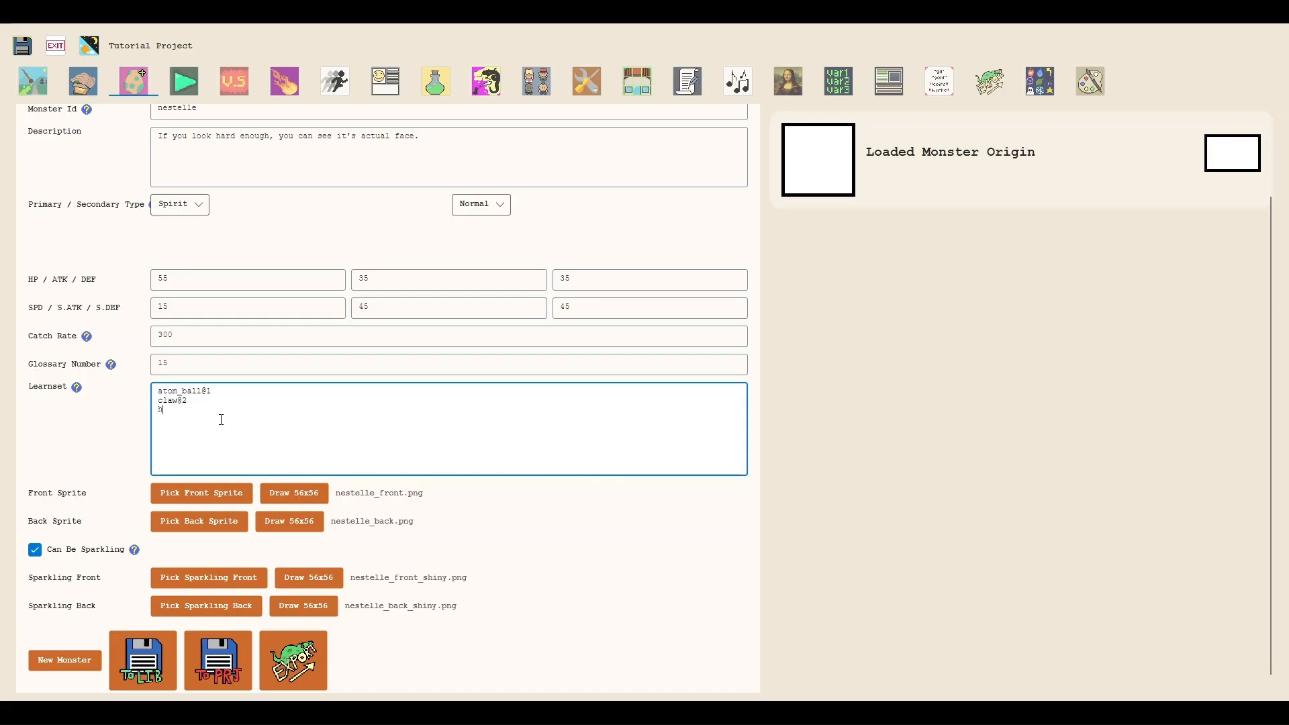
text(ypnotize@3)
Step: Save the finished Nestelle monster to both the user library and the project
scroll(239, 394, down, 1)
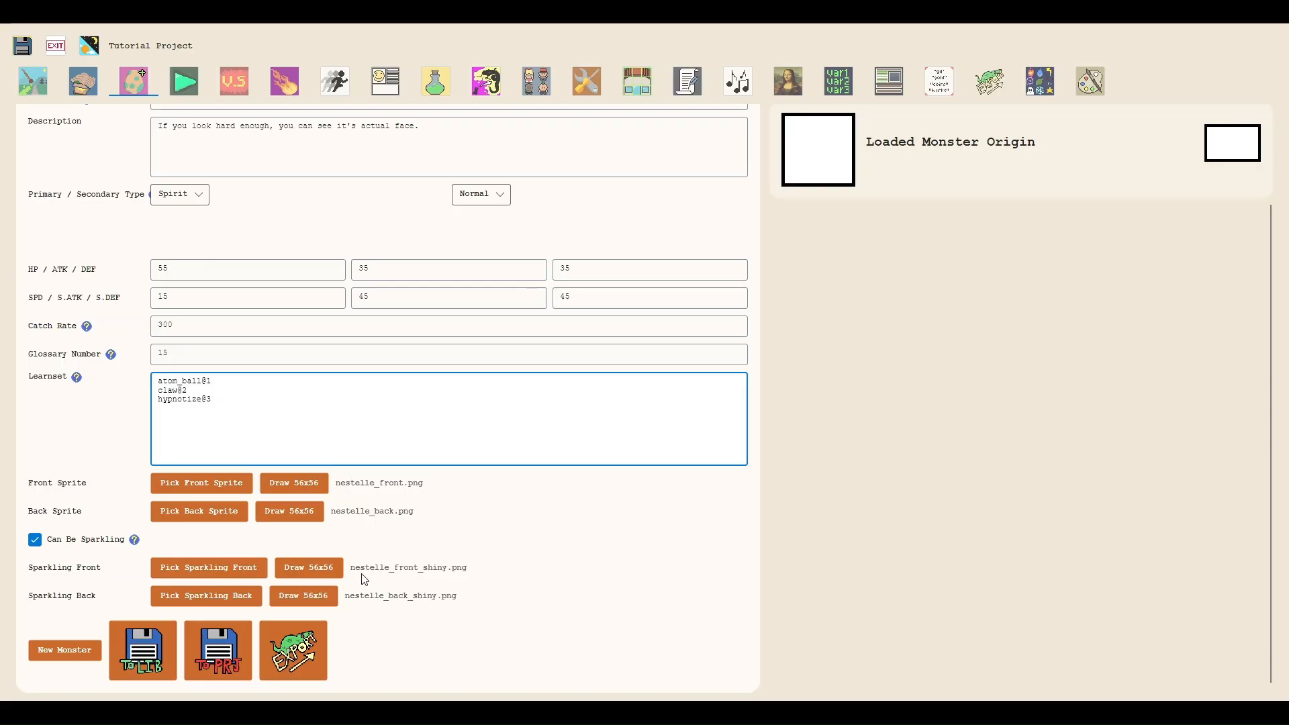
click(140, 640)
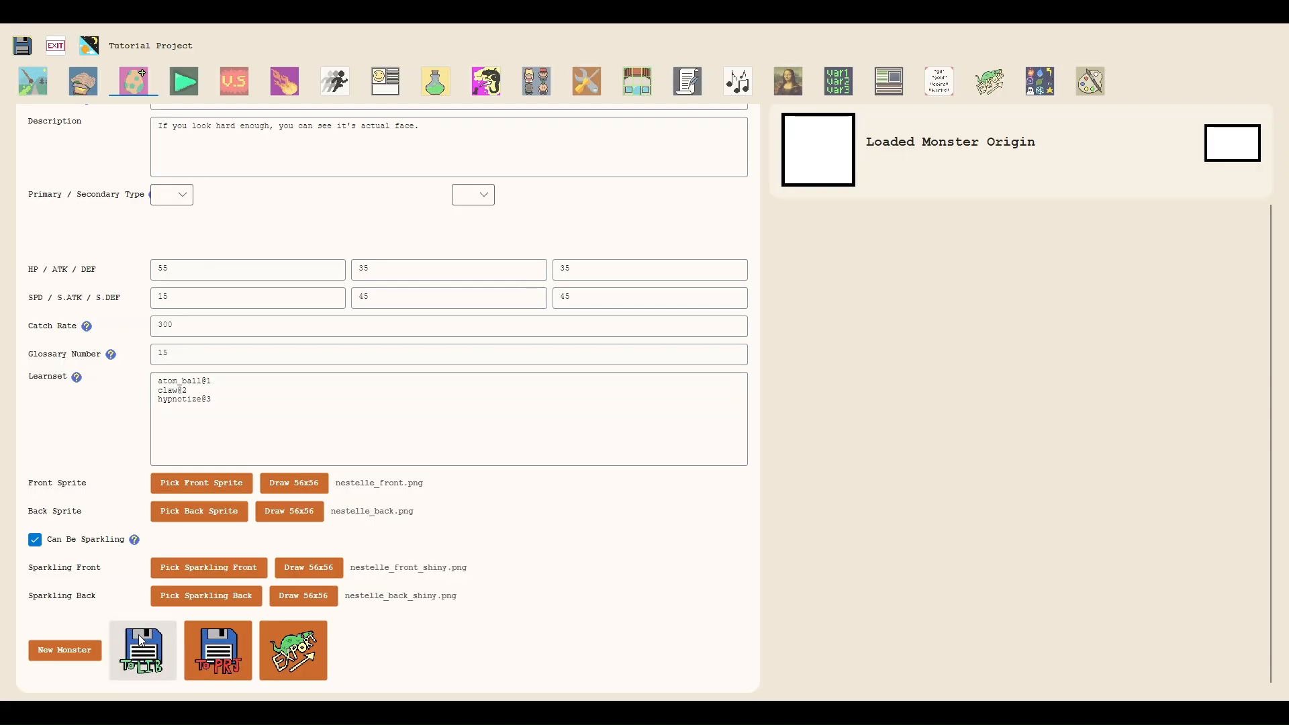
click(141, 639)
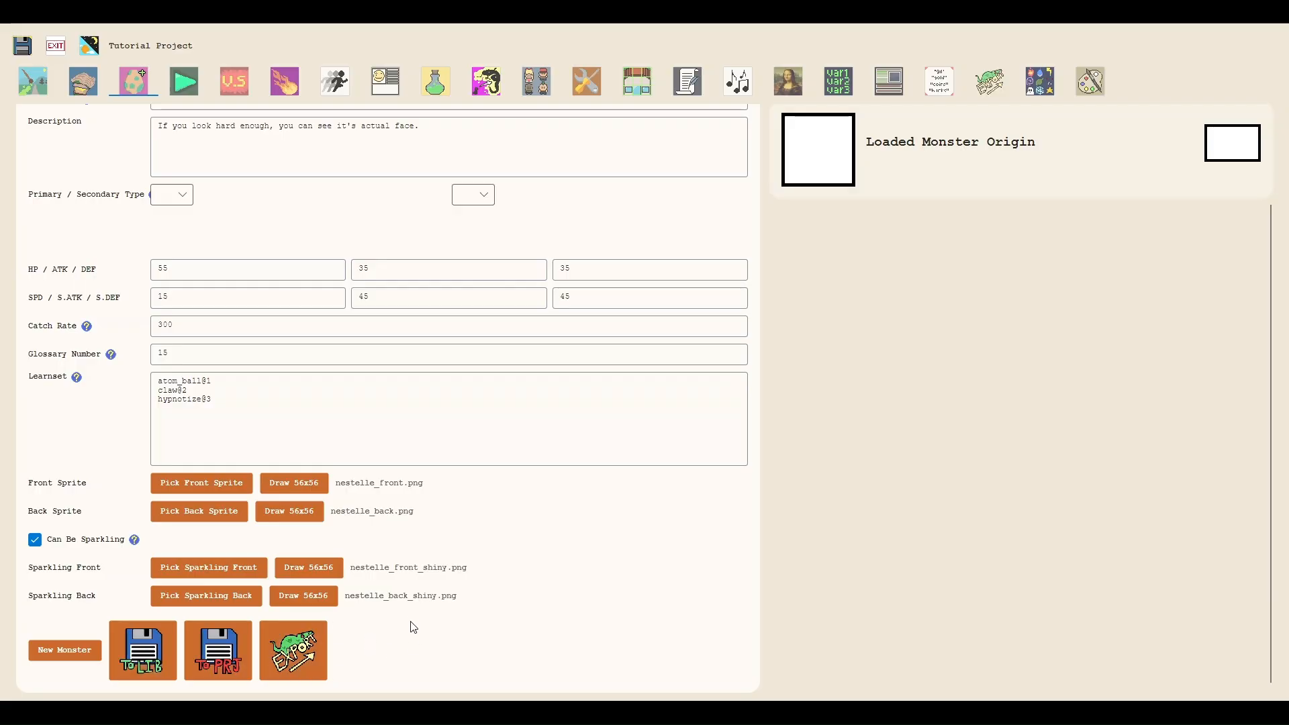
scroll(411, 625, up, 1)
scroll(413, 621, down, 1)
Step: Find Nestelle in the user monster library and view its overview
click(83, 81)
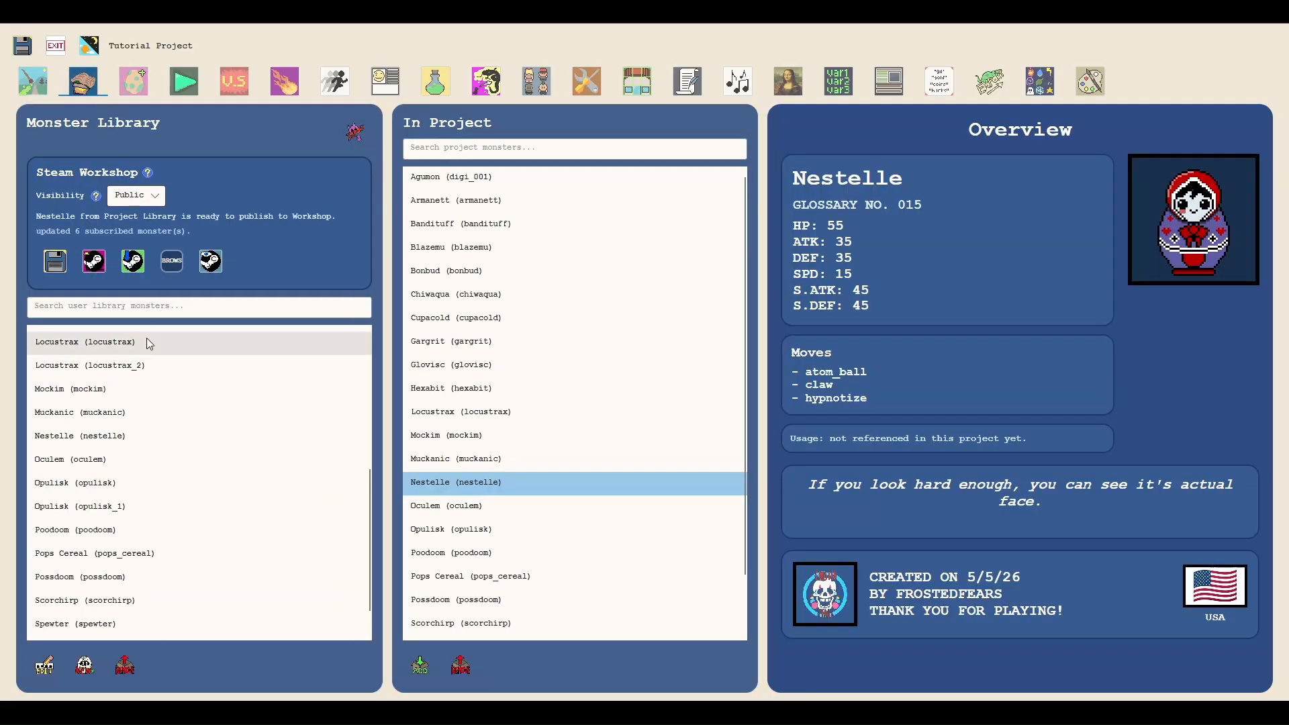
scroll(135, 411, down, 2)
click(119, 391)
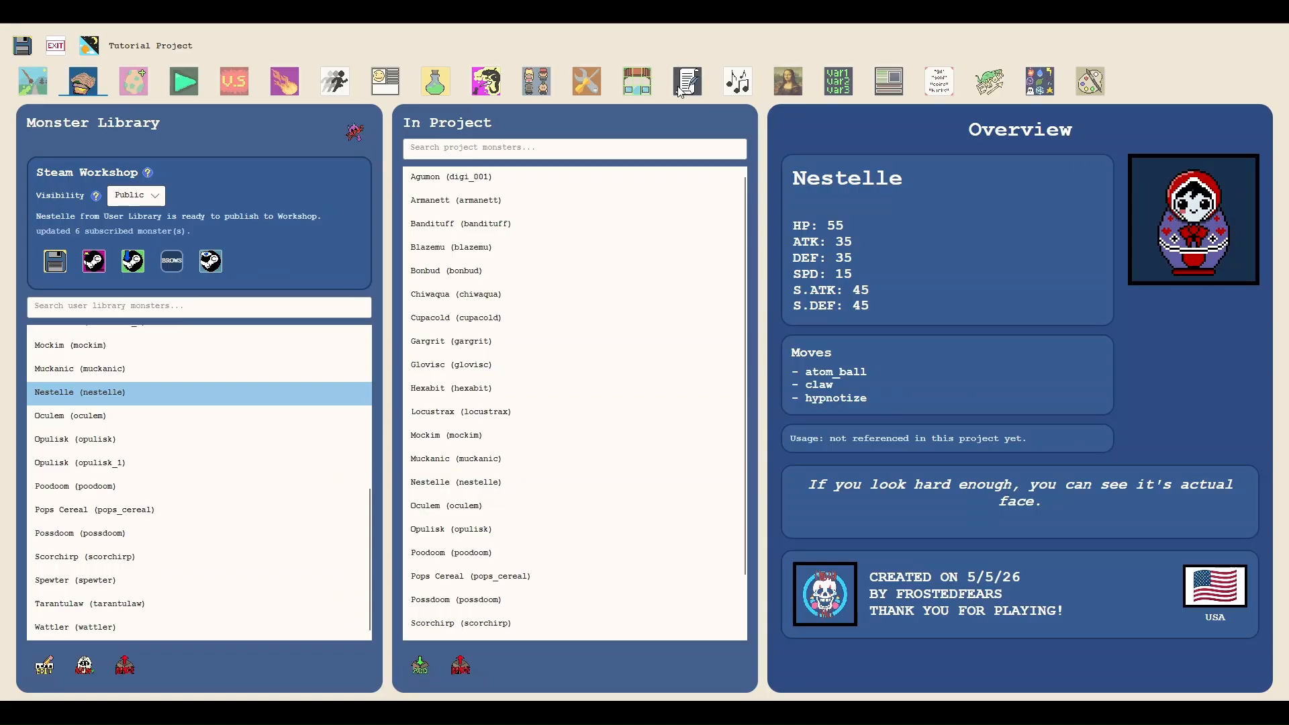
Step: Set the project's sparkling animation to Sparkle (sparkle) in the game settings
click(585, 81)
scroll(342, 336, down, 3)
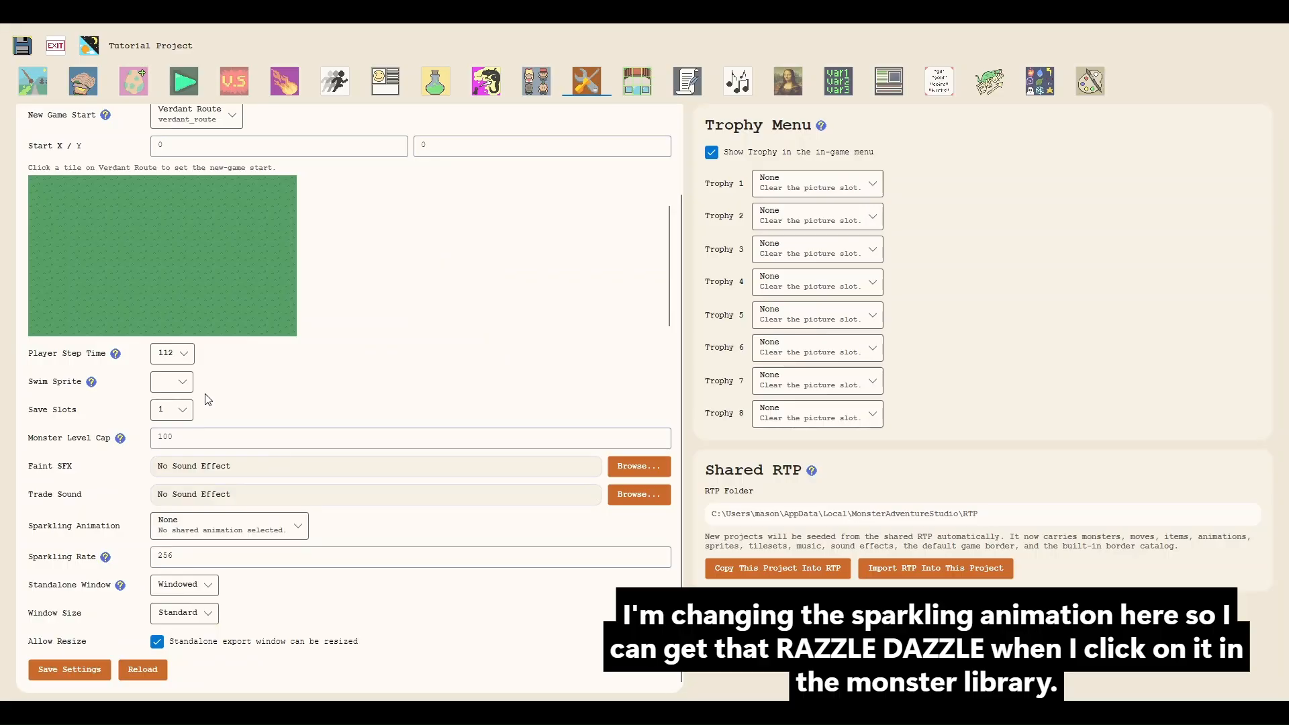
click(205, 478)
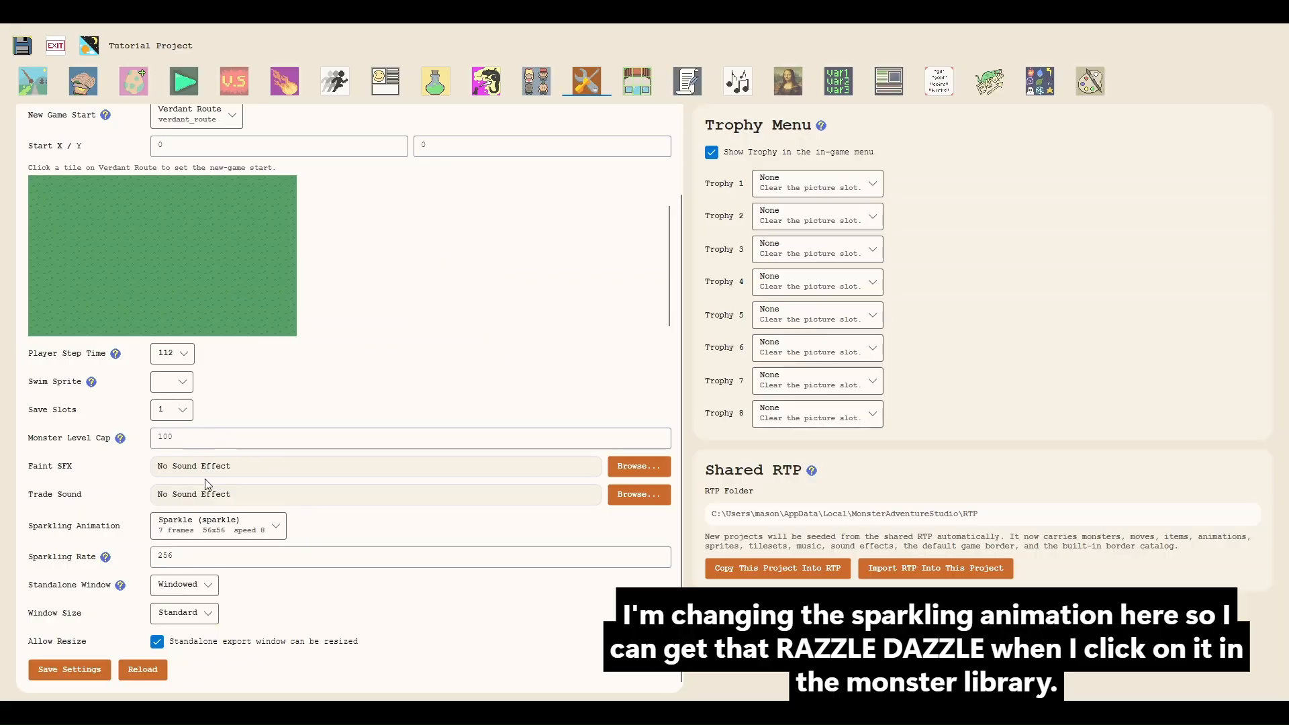
click(890, 81)
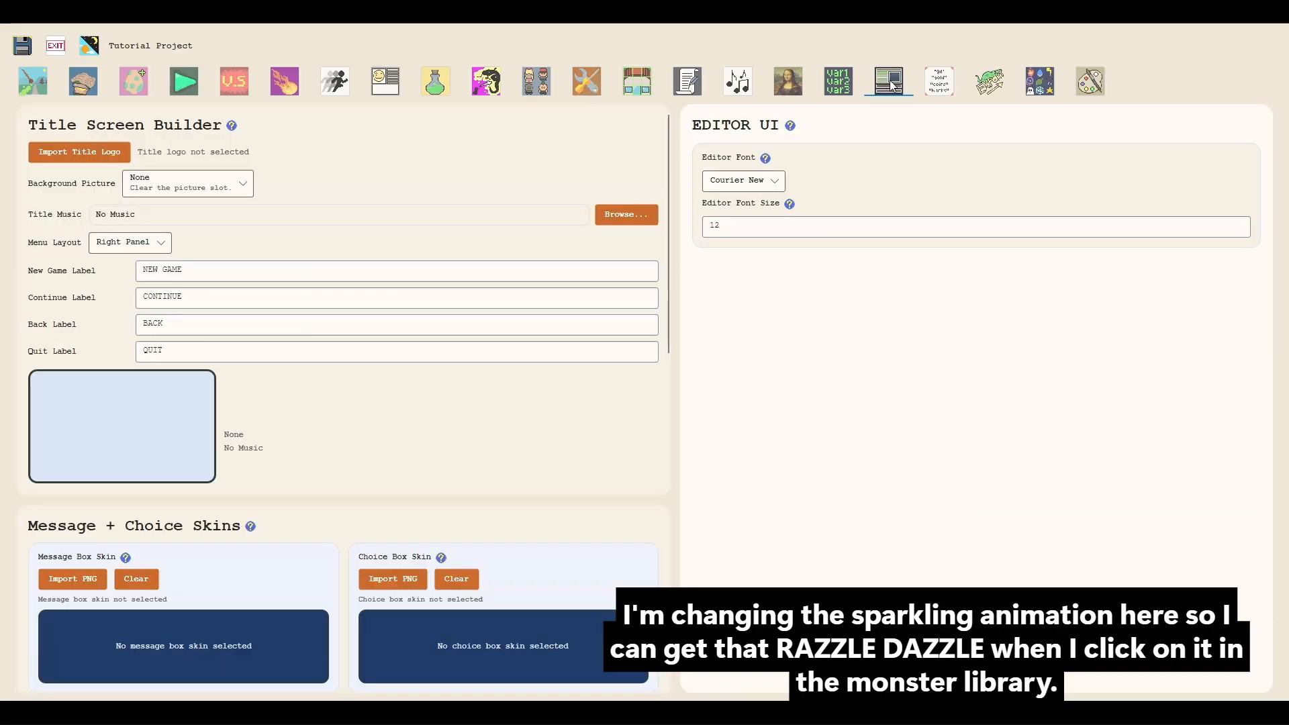
Step: Return to the monster library, preview Nestelle's sparkling sprite, and view Oculem's overview
click(94, 87)
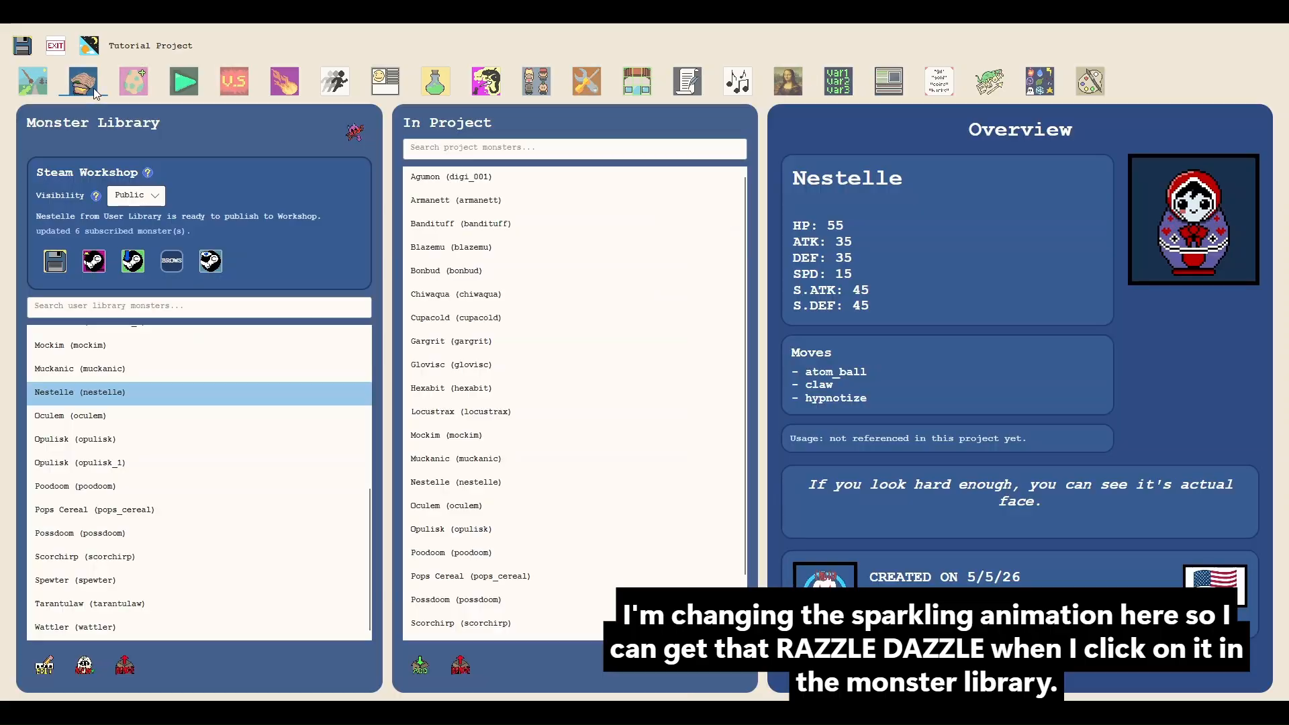
click(1182, 226)
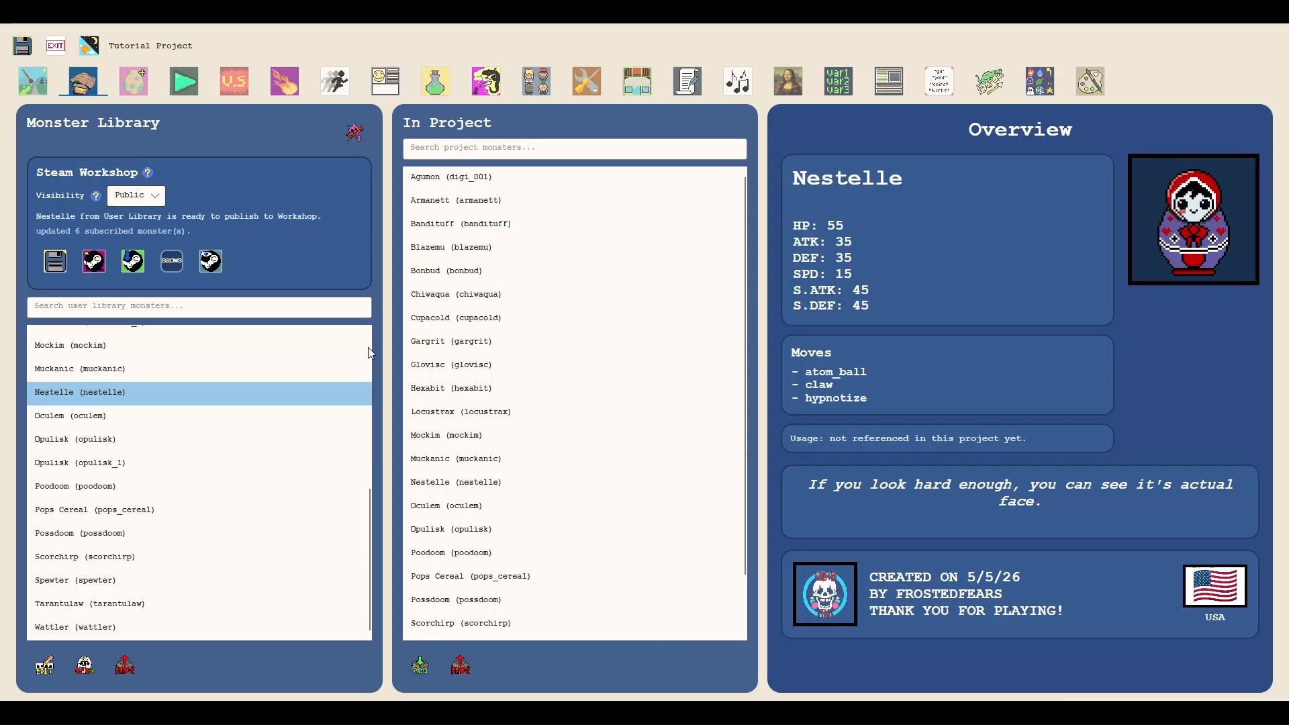
click(305, 417)
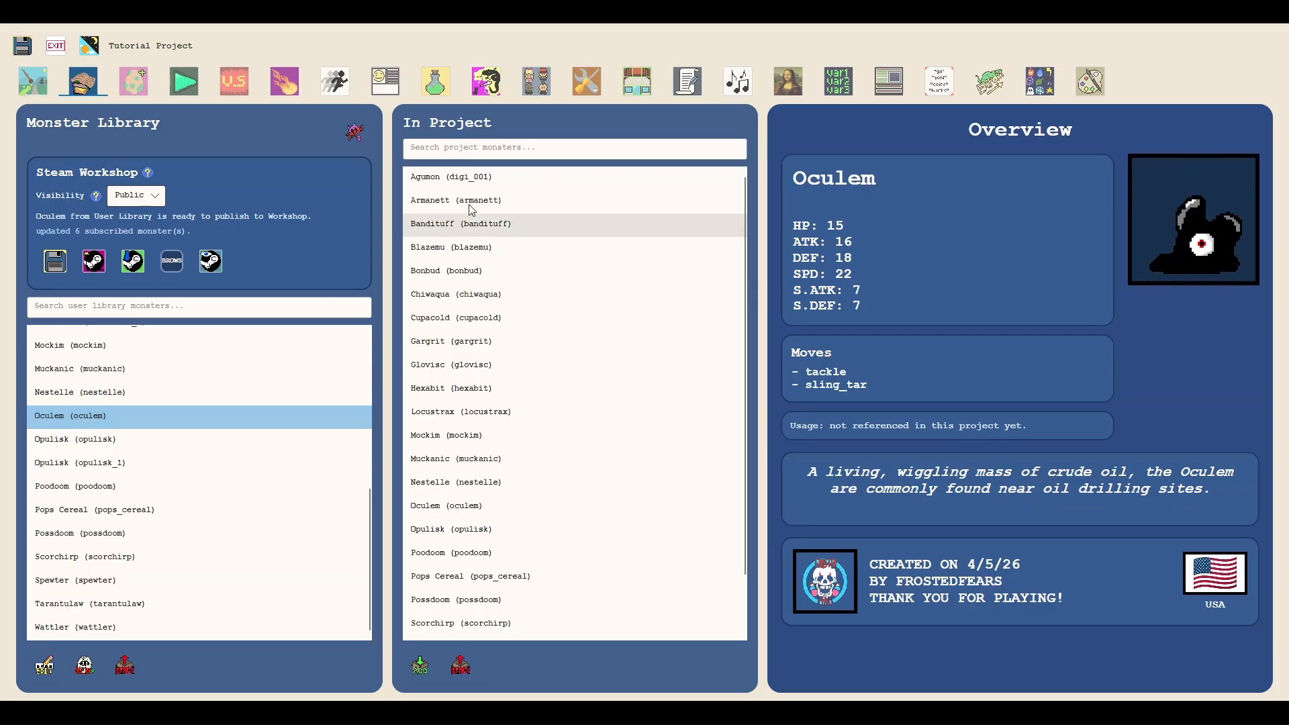
Step: View the overviews of Agumon and Armanett in the project and of Wattler and Pops Cereal in the user library
click(466, 179)
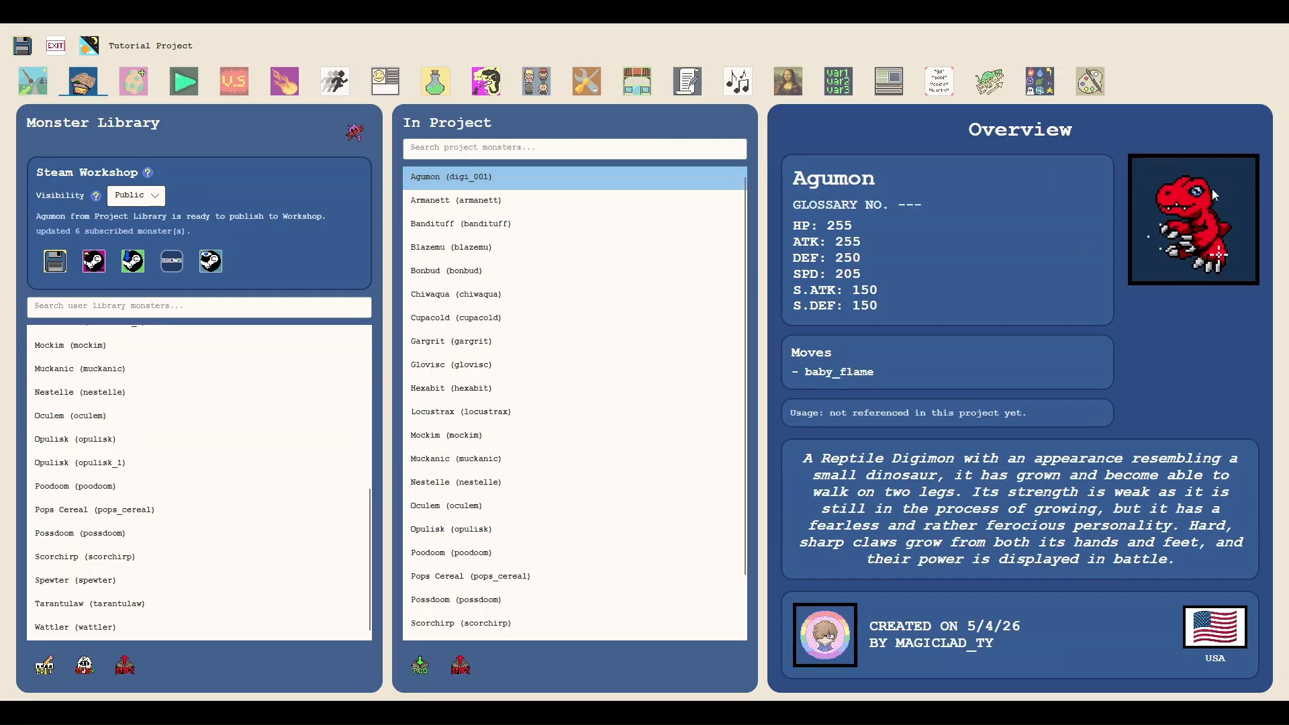
click(647, 199)
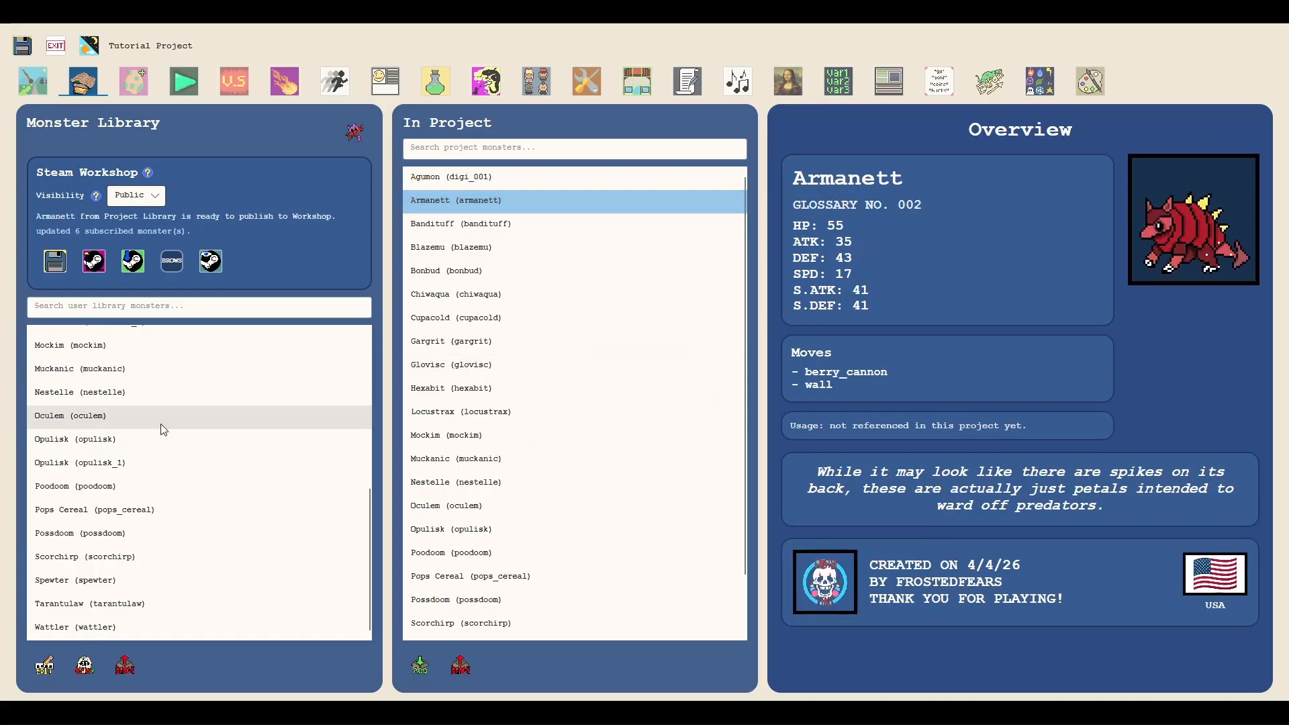
click(171, 621)
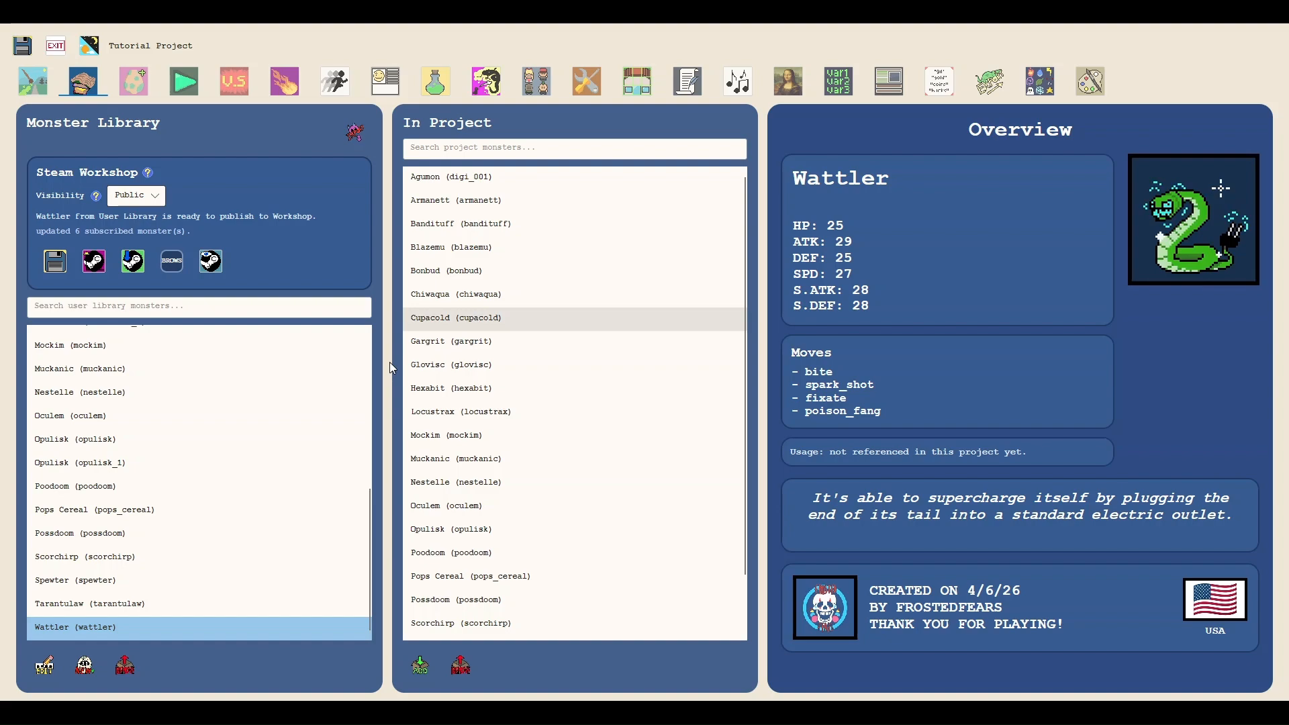
click(102, 513)
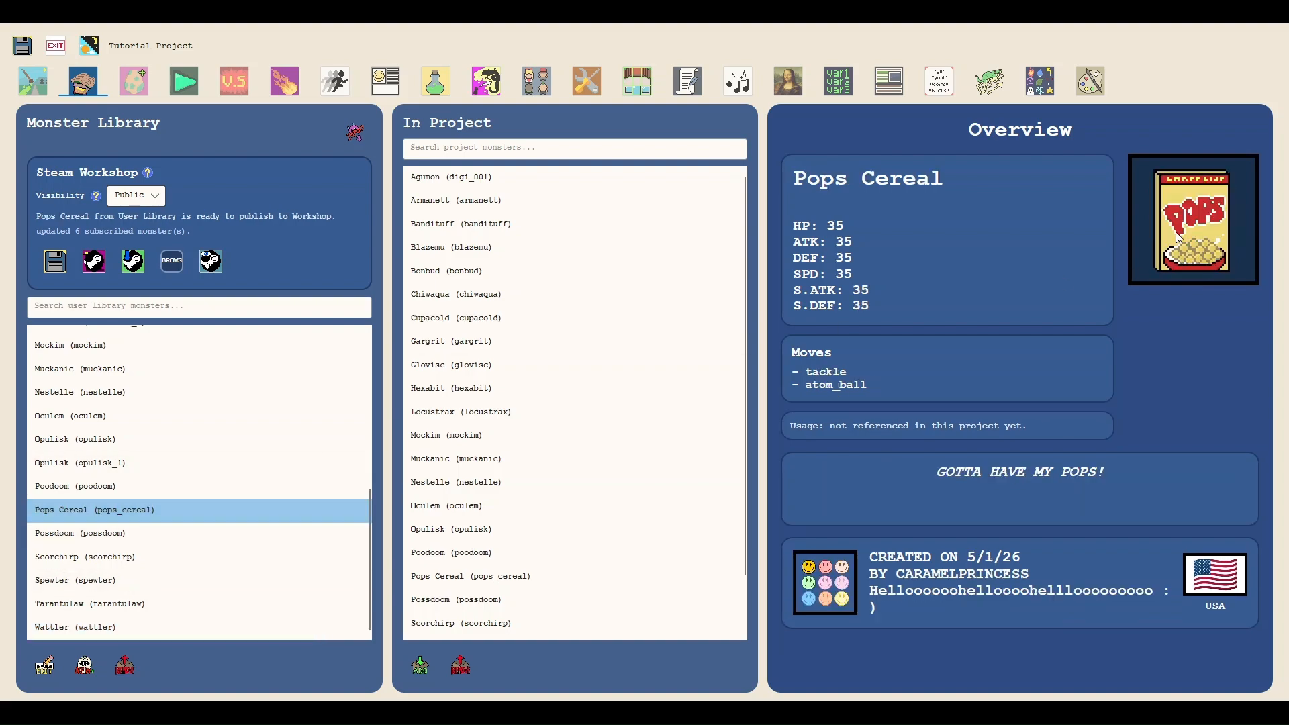
Step: View Jack Frost's overview in the user library, then Hoot-Hoot's, and preview Hoot-Hoot's sparkling sprite
scroll(262, 376, up, 3)
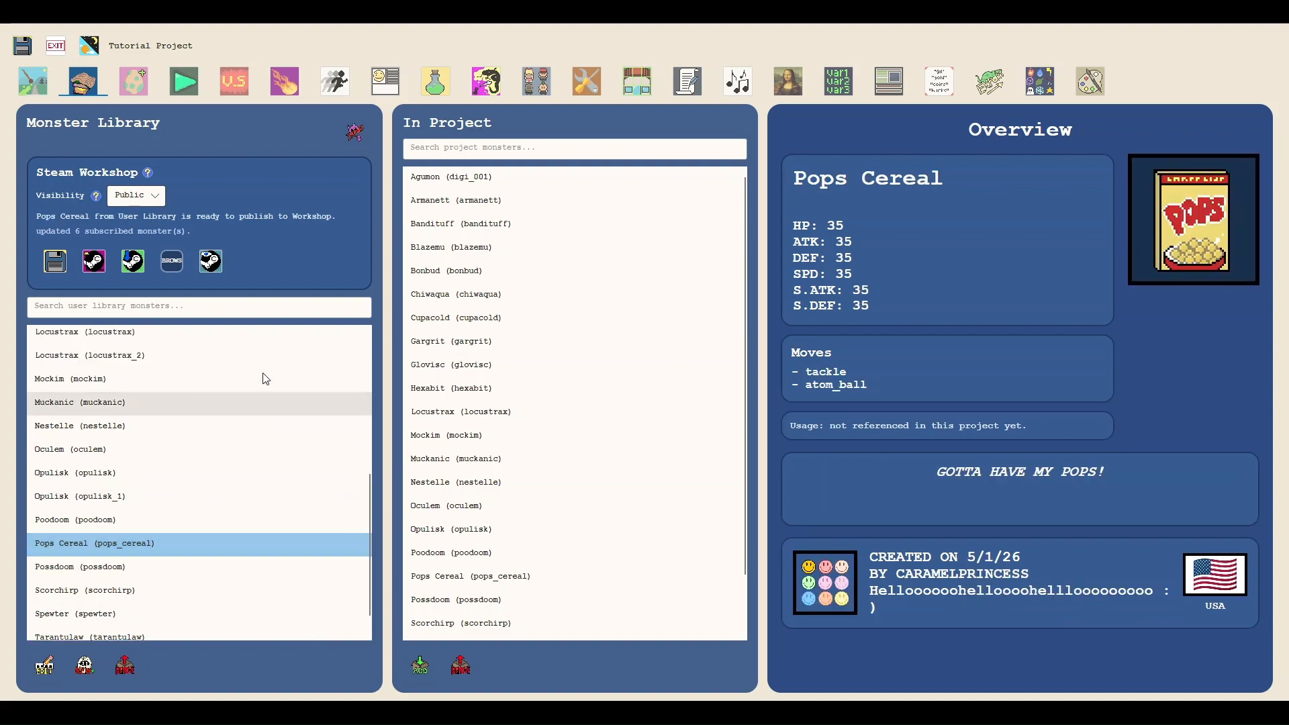
click(228, 351)
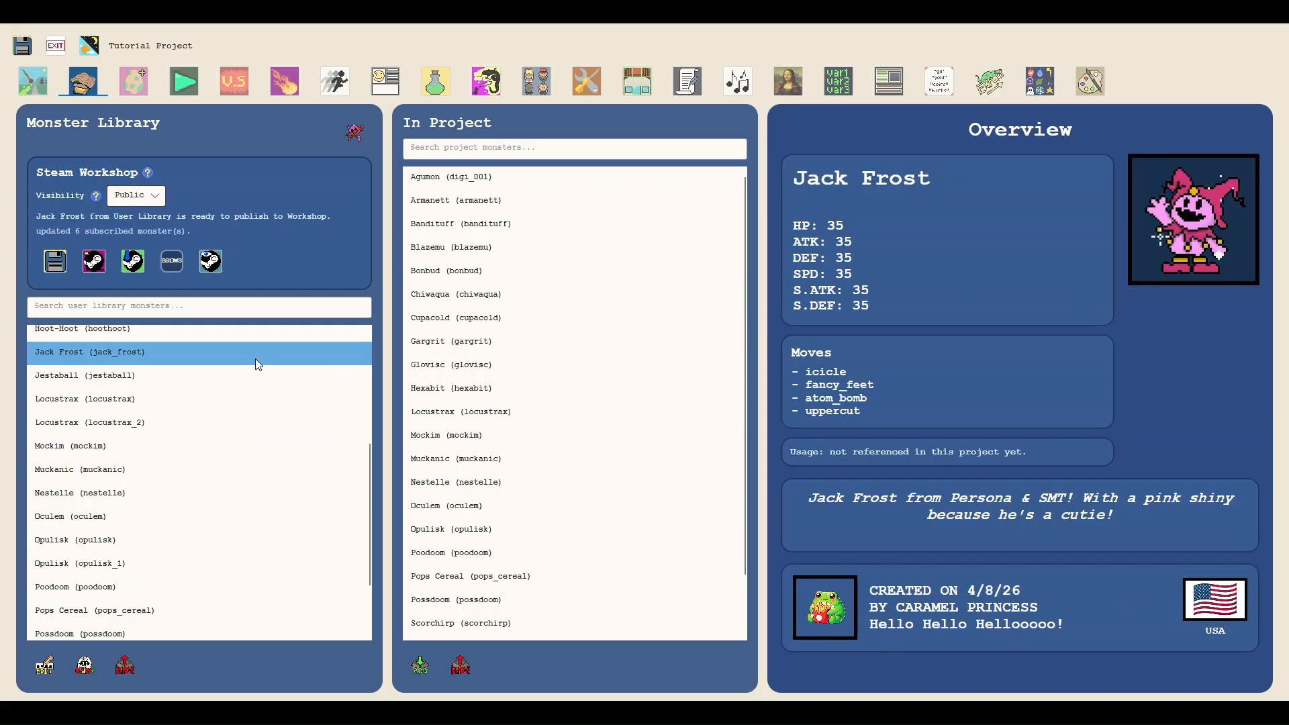
scroll(257, 365, up, 2)
click(224, 395)
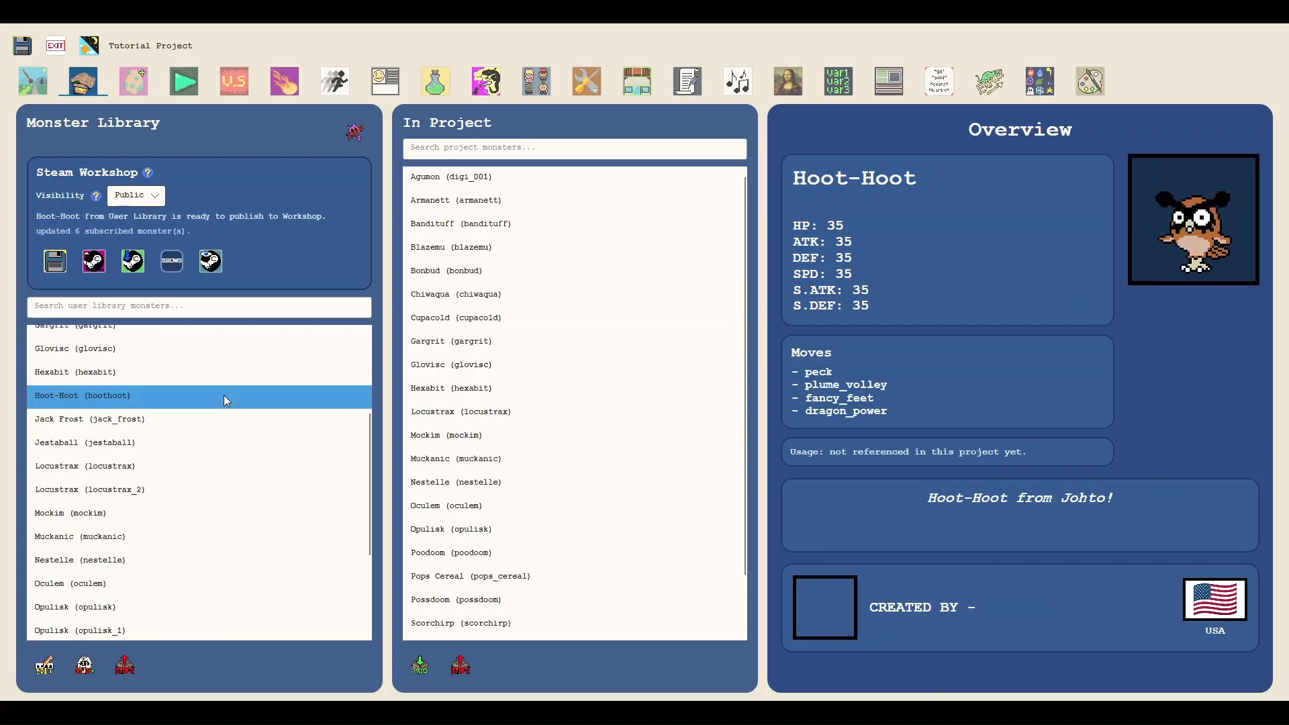
click(1194, 227)
click(1195, 227)
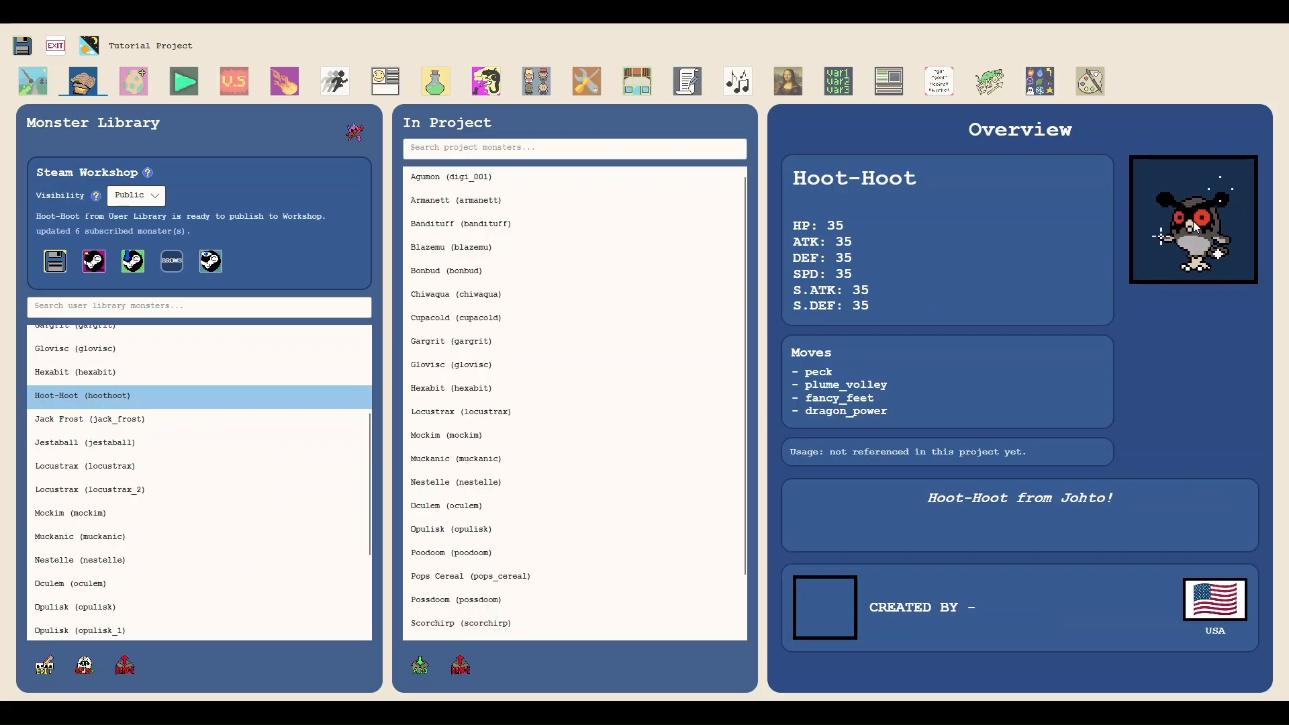
click(1195, 227)
Step: View Hexabit's overview, then return to Nestelle in the user library and preview its sprite
click(129, 373)
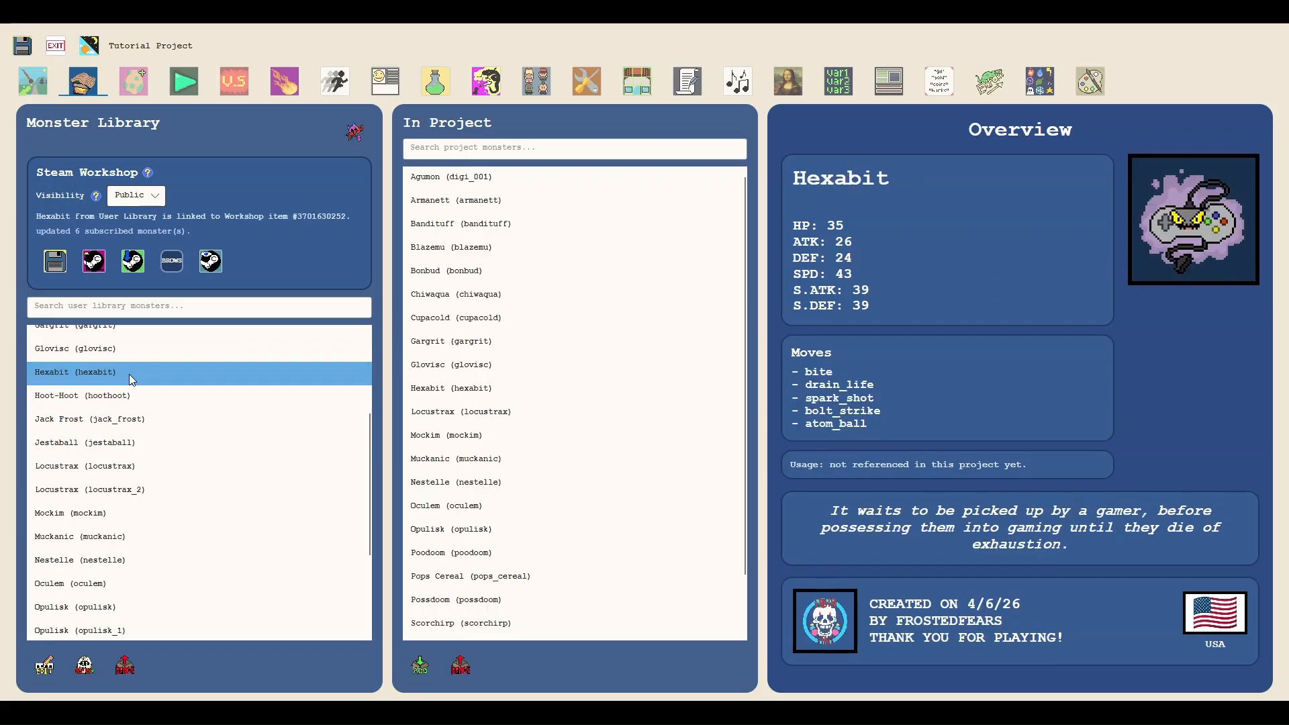
scroll(129, 383, up, 3)
scroll(106, 470, down, 3)
click(88, 562)
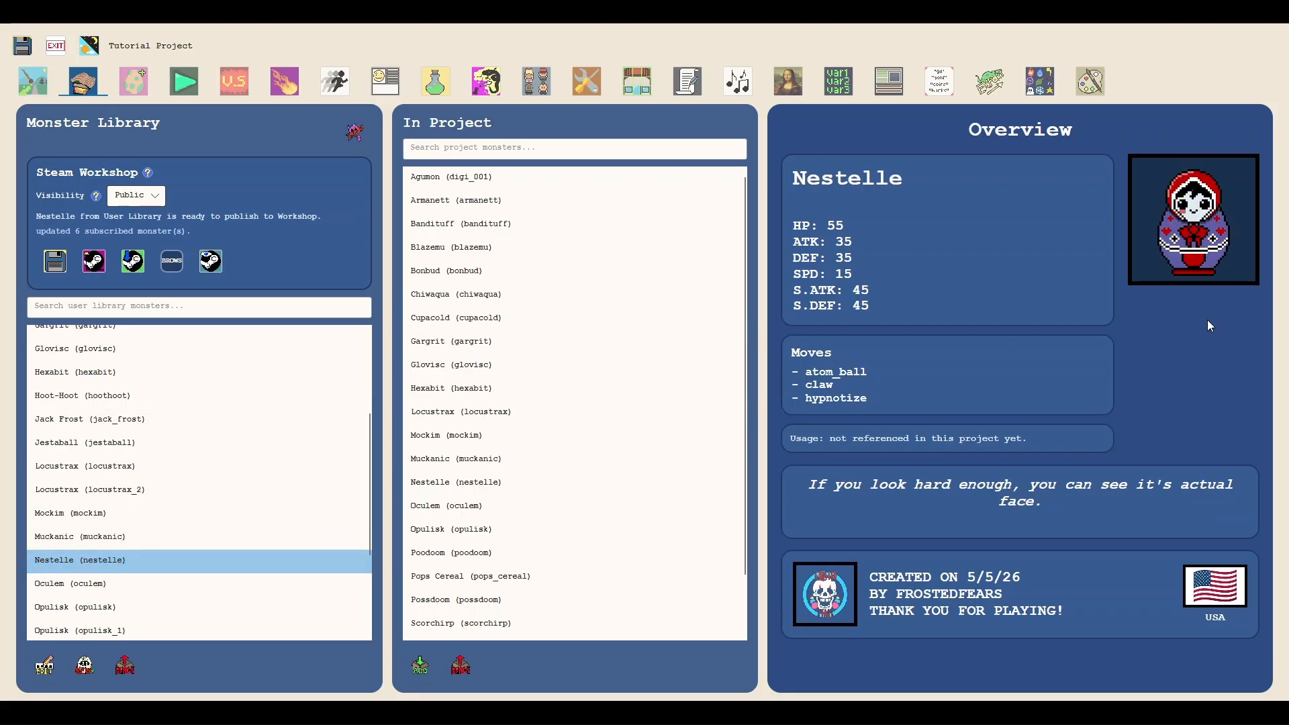
click(1162, 248)
Step: Load Nestelle from the user library into the monster editor, review its fields, and return to the monster library
click(46, 671)
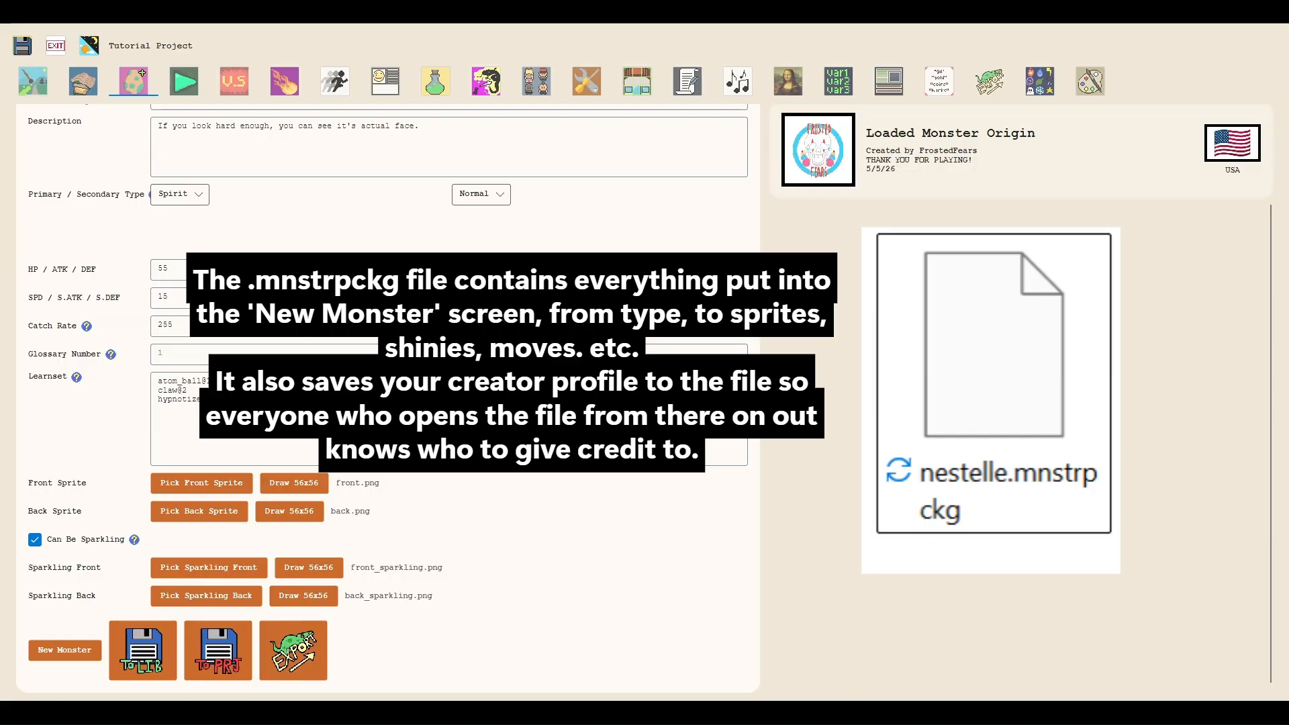
scroll(167, 295, up, 3)
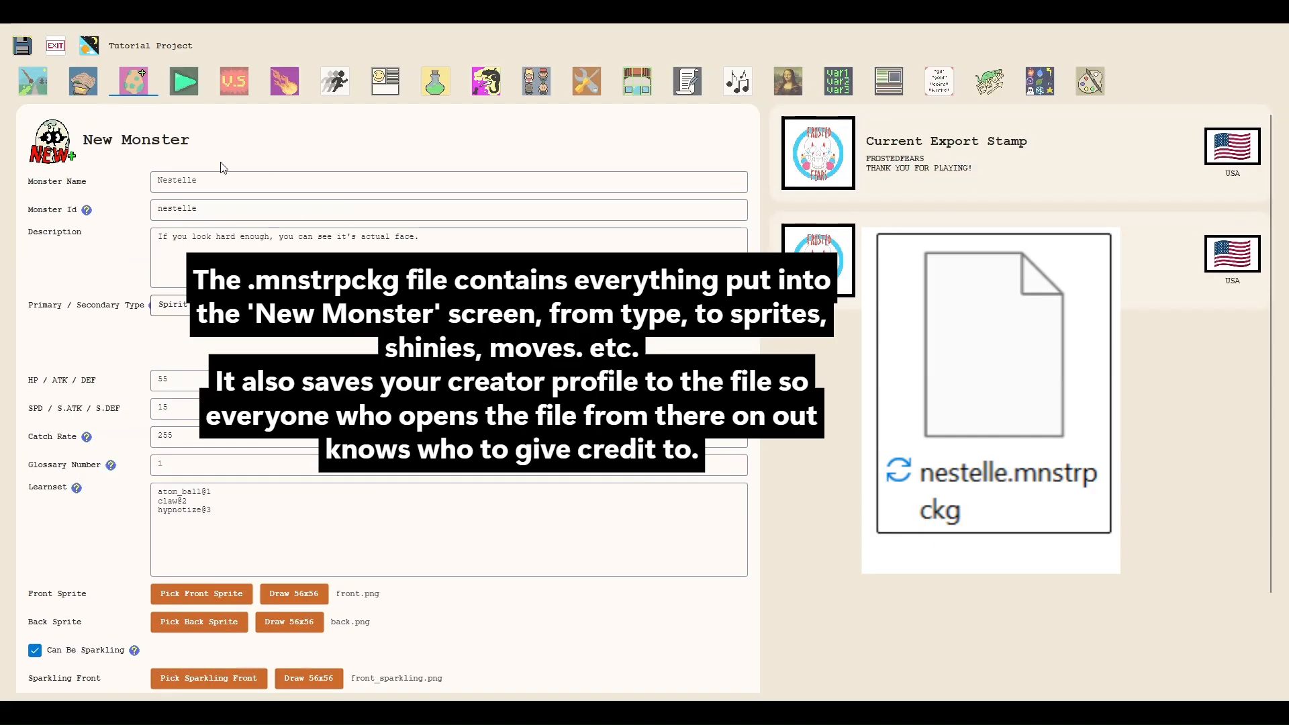
click(88, 83)
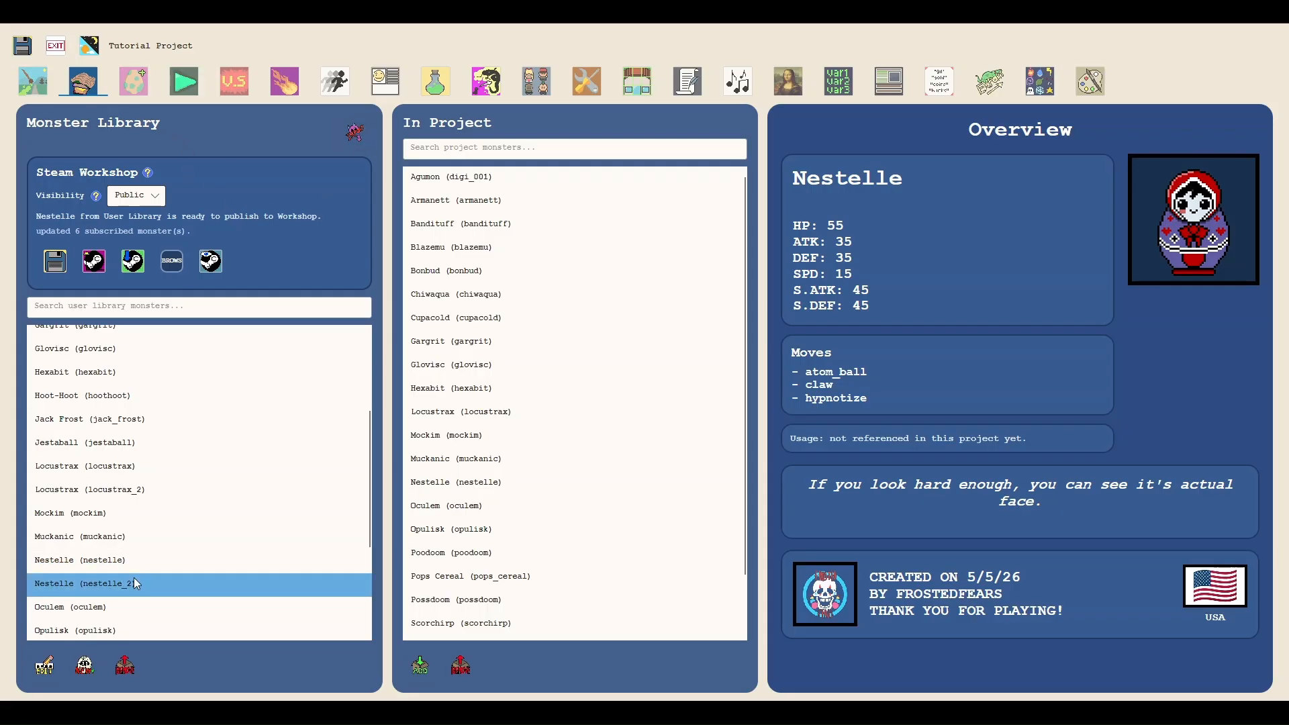
Step: Compare the overviews of the two Nestelle entries, nestelle and nestelle_2, in the user library
click(134, 563)
click(133, 586)
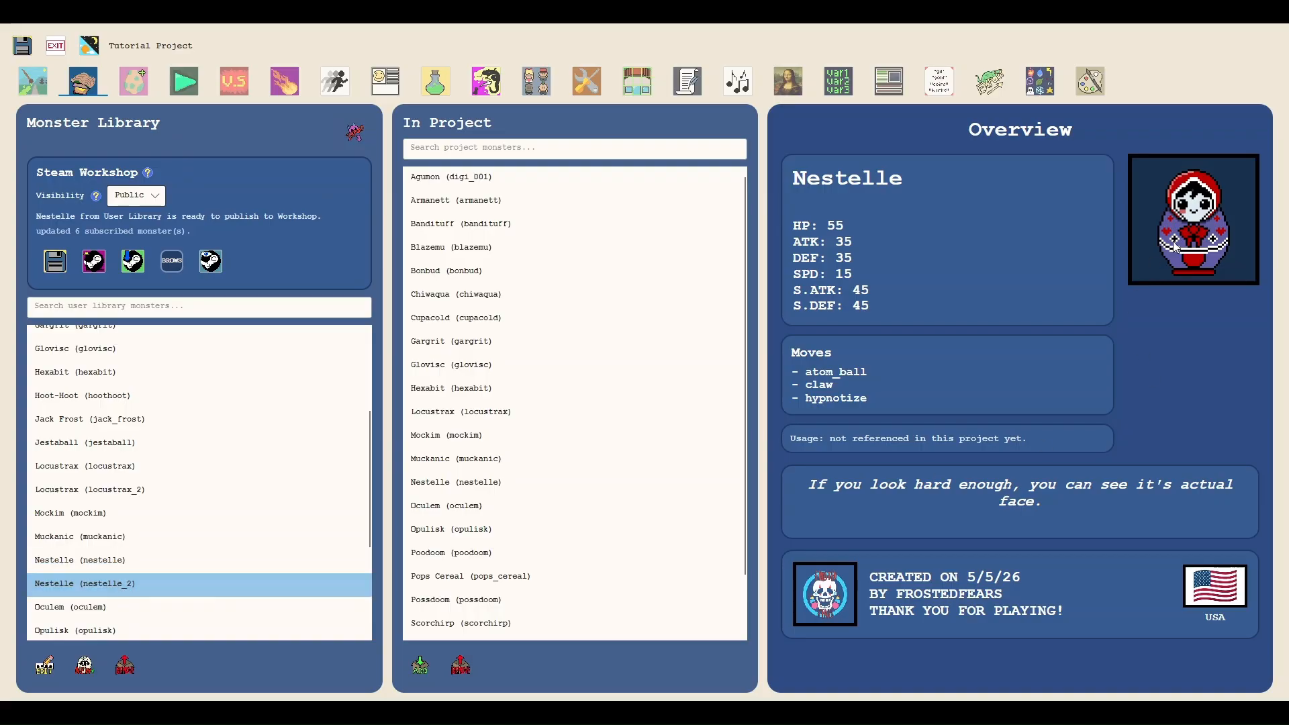
scroll(134, 585, down, 1)
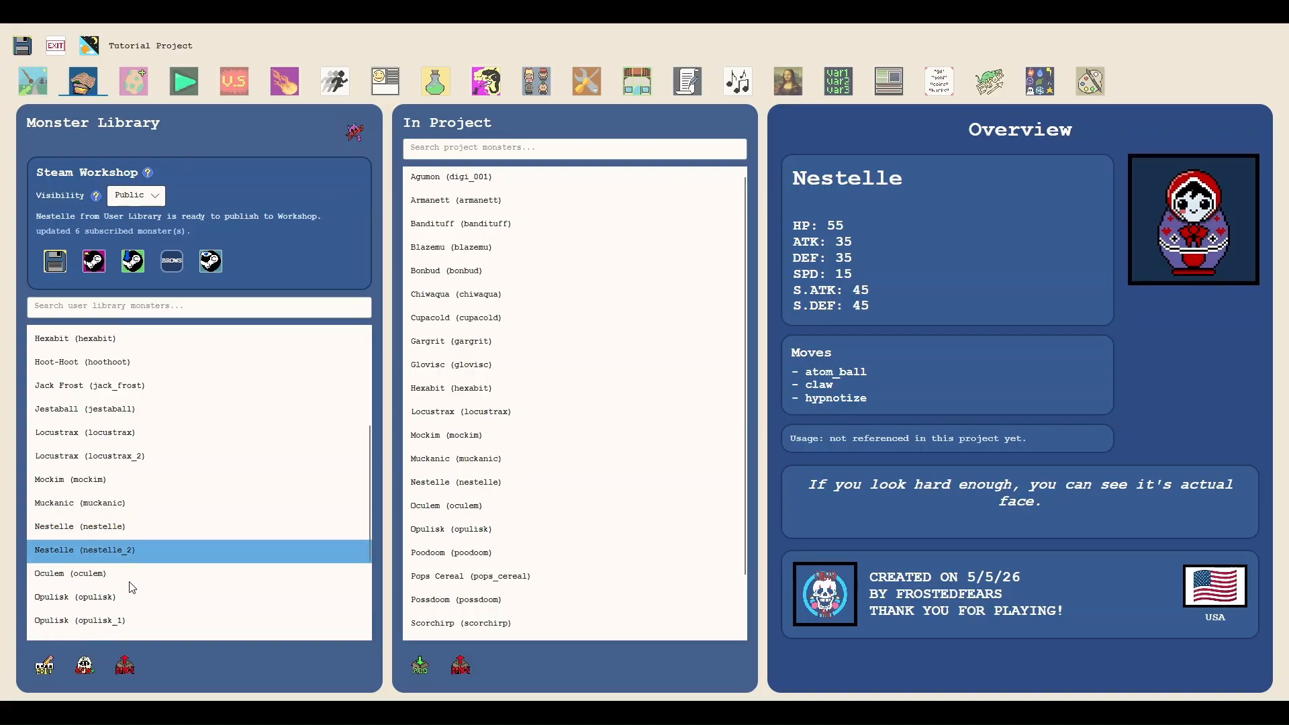
scroll(128, 549, down, 1)
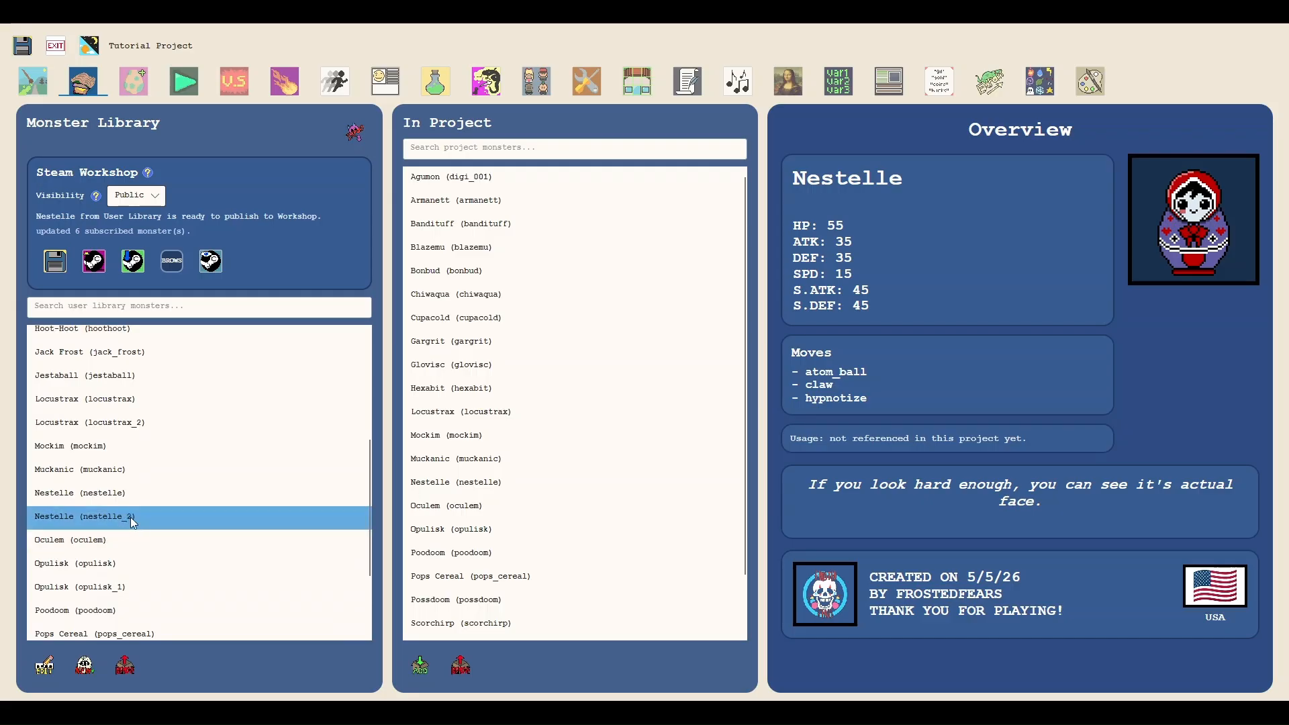
click(119, 497)
click(130, 518)
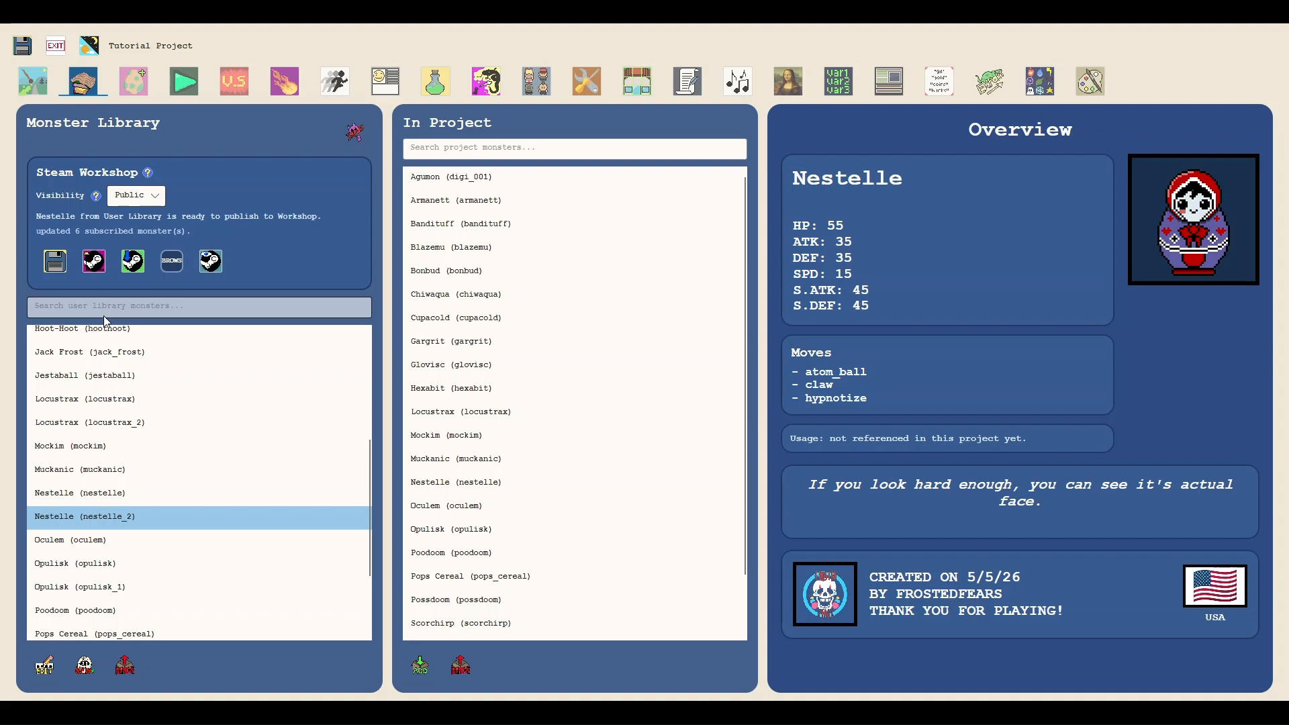
Step: Select the Nestelle entry with the ID nestelle in the user library and toggle its sparkling sprite preview
click(103, 495)
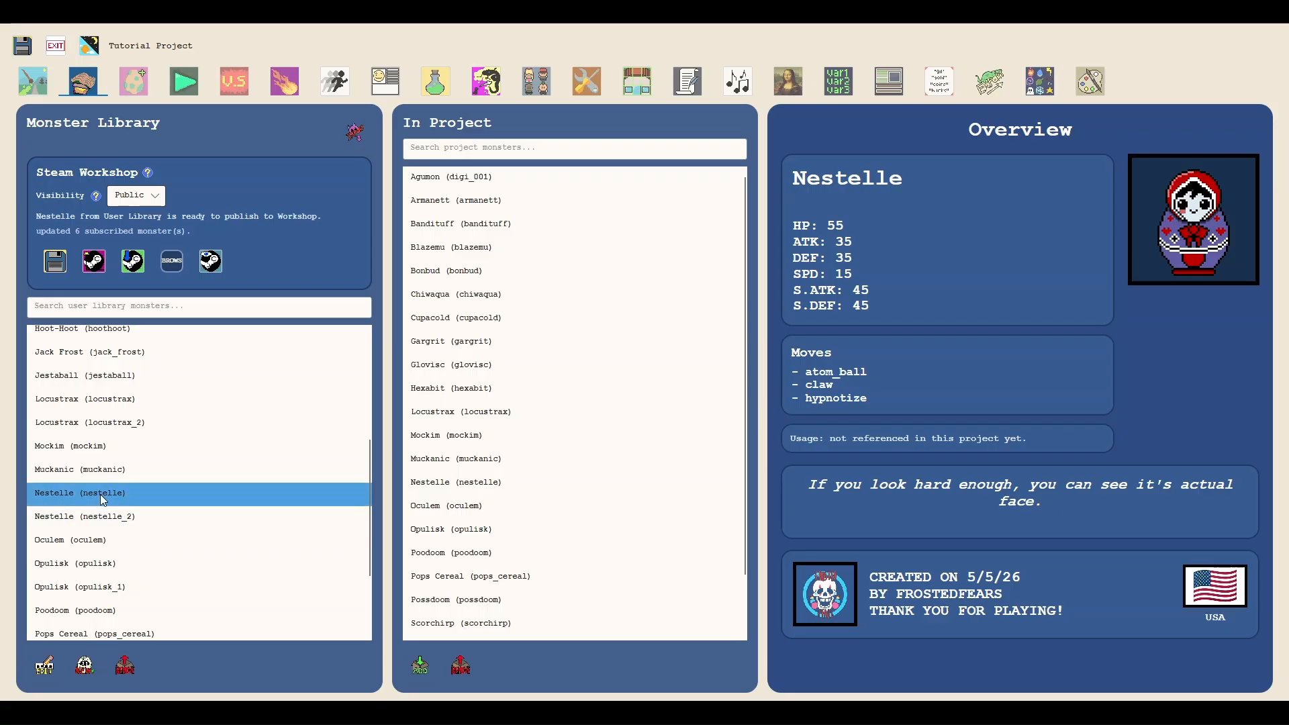
click(1180, 235)
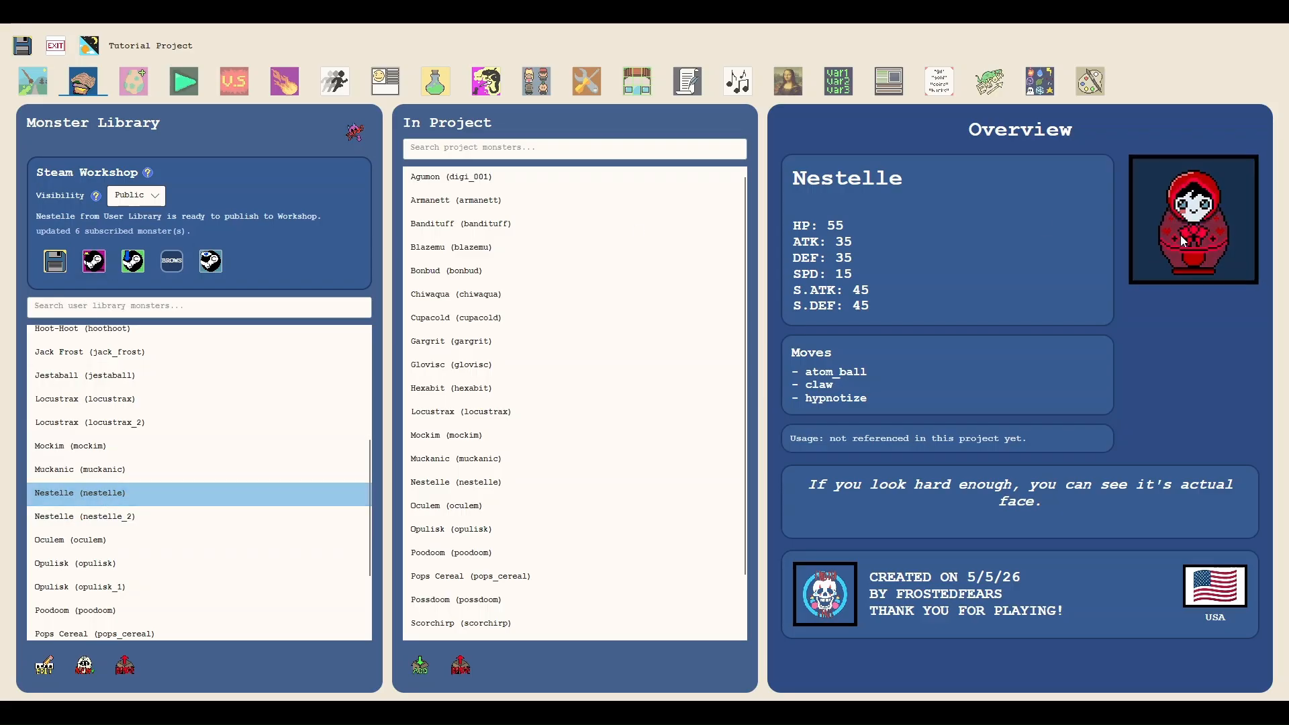
click(1180, 235)
click(1180, 235)
click(1180, 234)
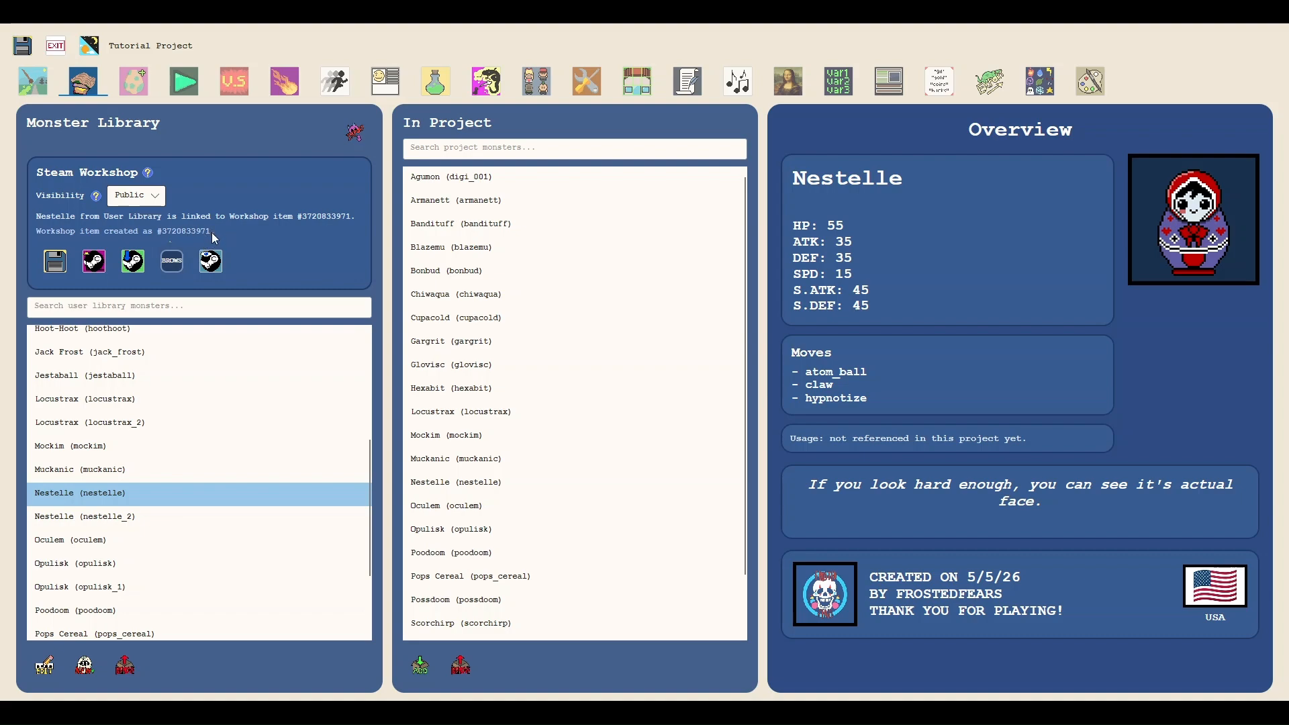
Step: Look at the Workshop visibility setting, then open the in-app Workshop monster browser and close it
click(156, 201)
click(177, 260)
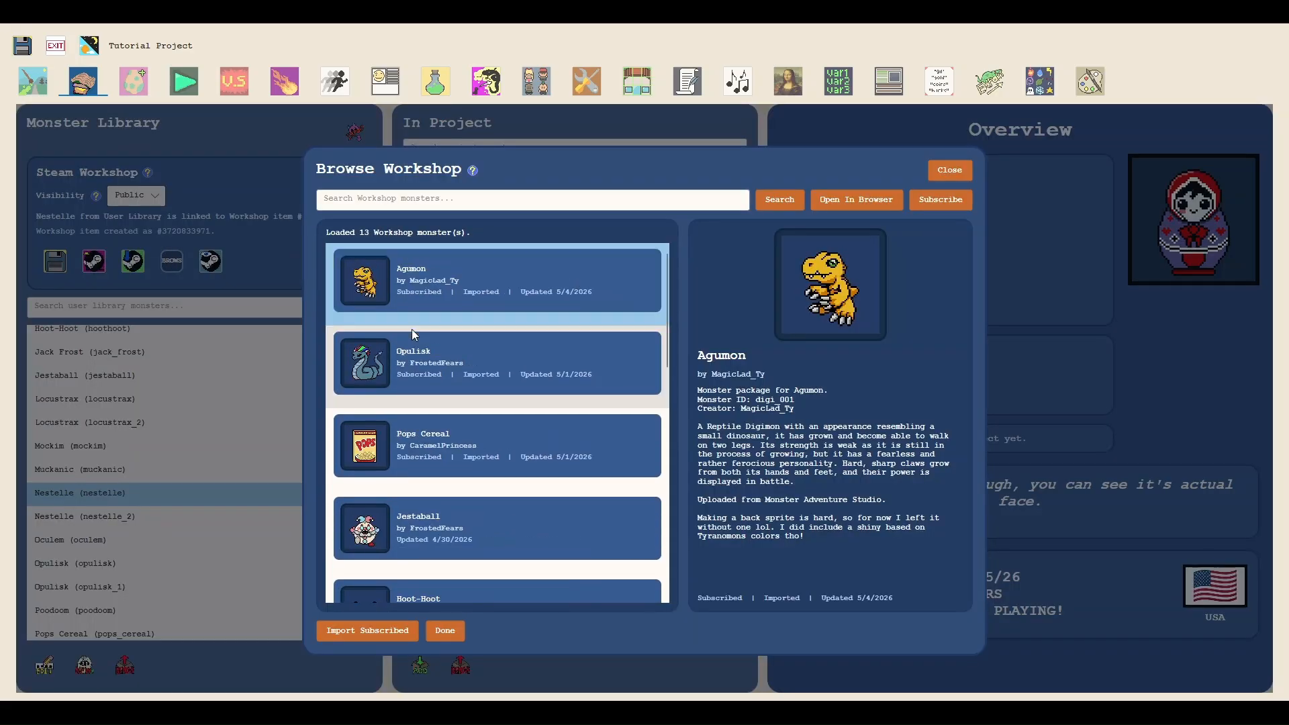
click(943, 176)
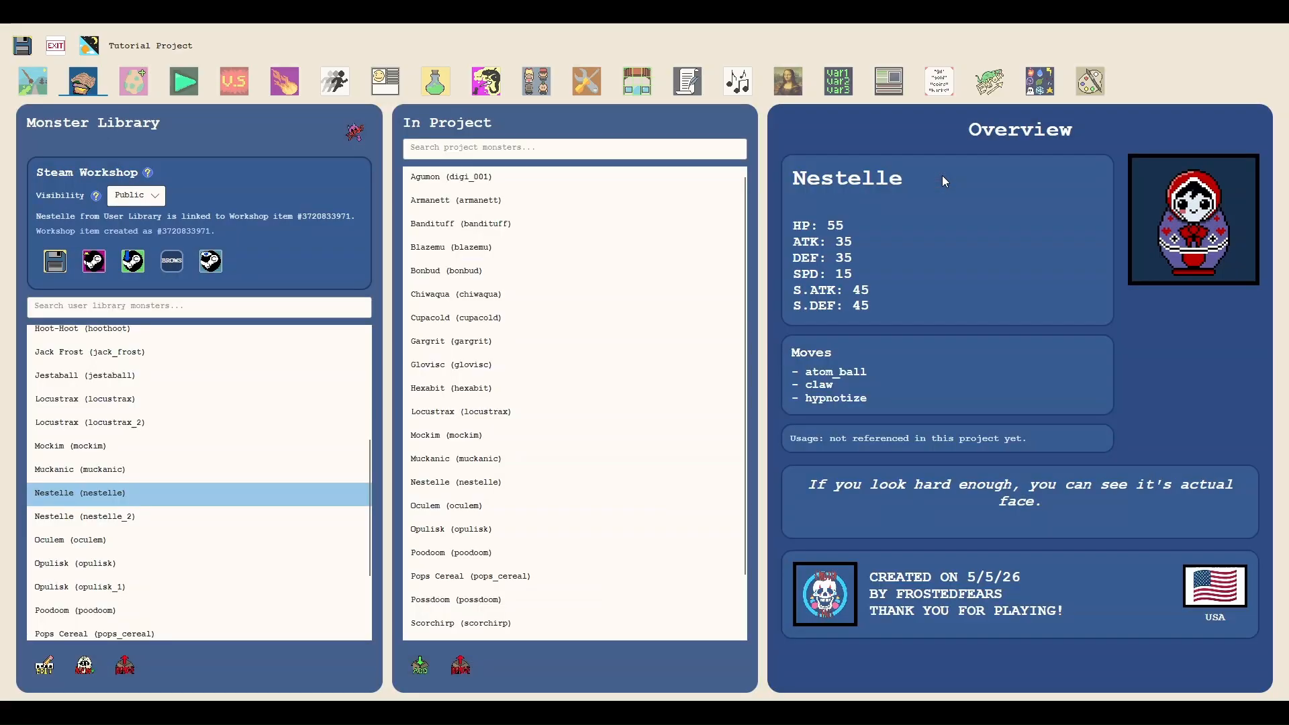
Step: Open Nestelle's Steam Workshop page in the web browser, review its details, and subscribe to the item
click(223, 263)
scroll(639, 391, up, 6)
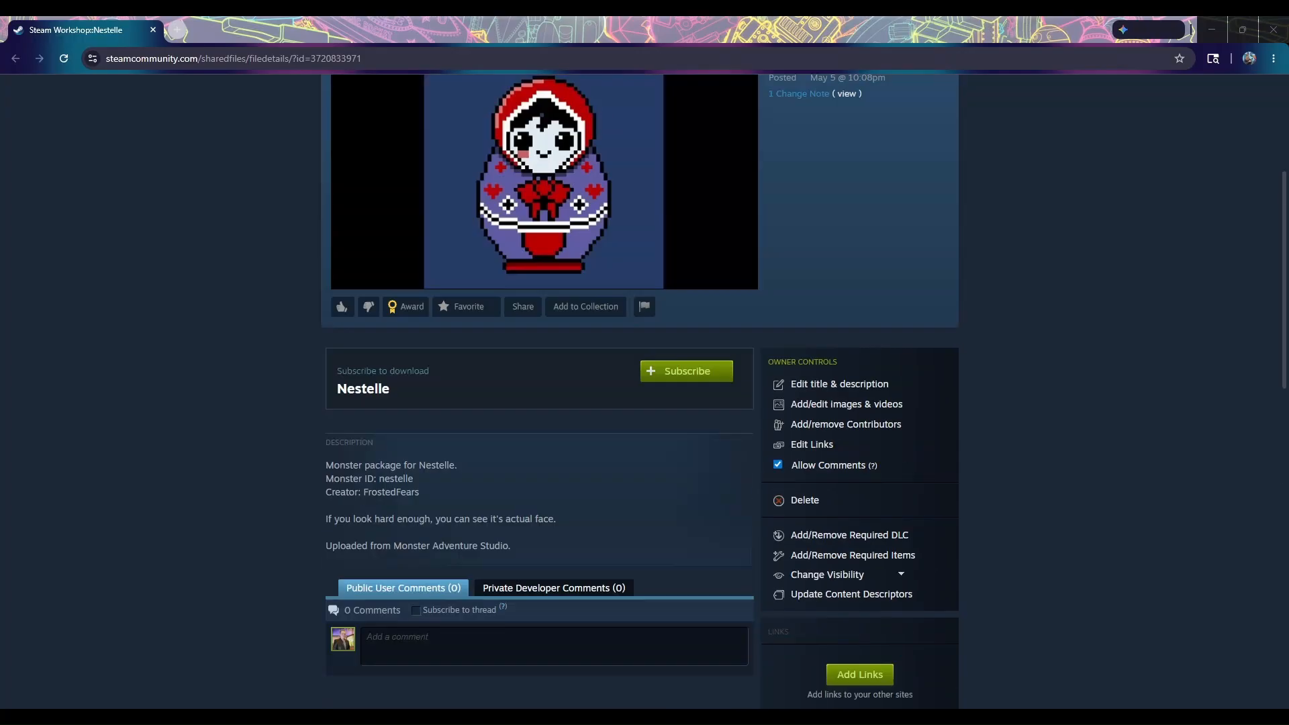
scroll(671, 510, down, 1)
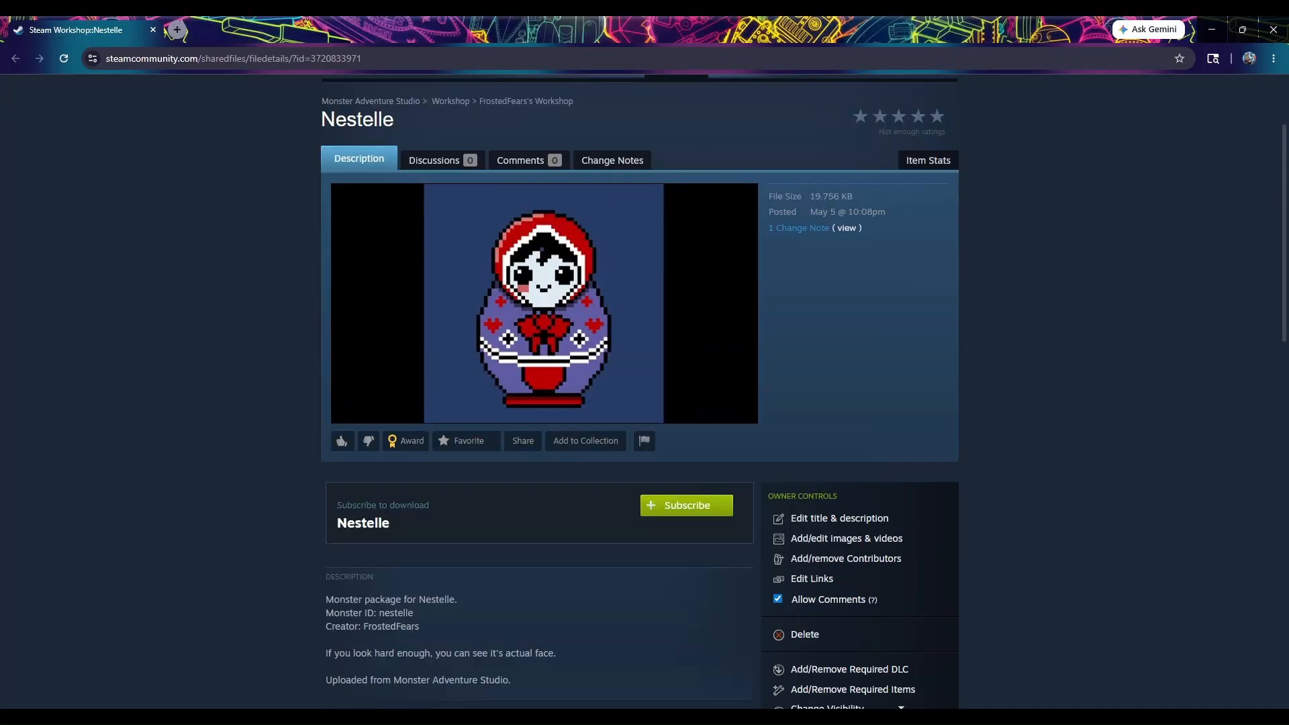
click(684, 505)
scroll(403, 521, down, 1)
scroll(403, 521, up, 2)
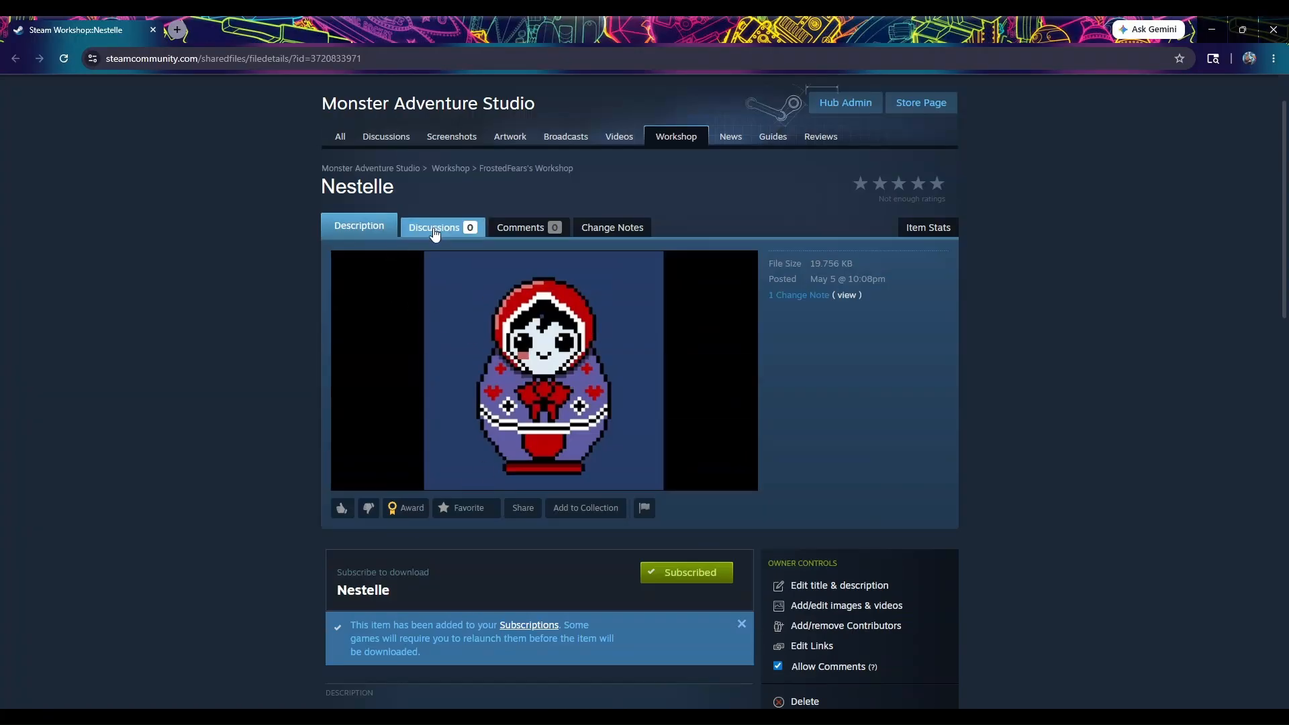
Step: Open the Monster Adventure Studio Workshop home page and look through the listed monsters
click(669, 141)
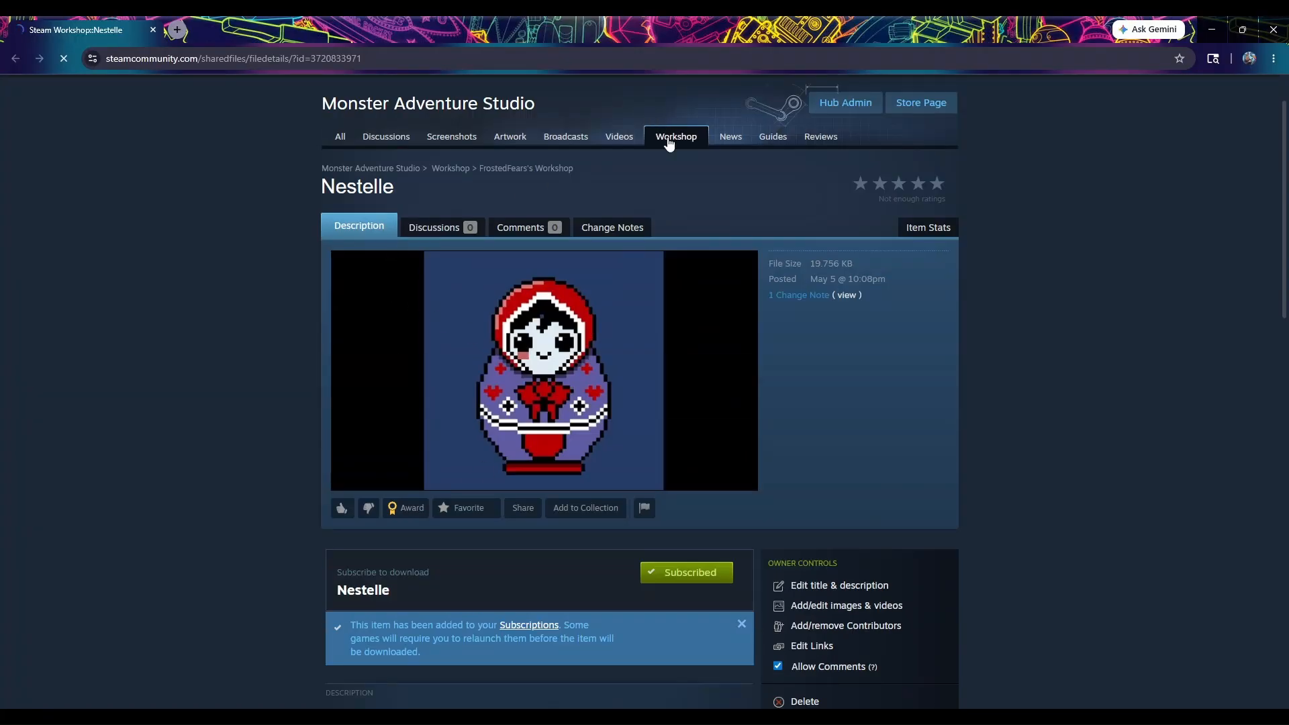
scroll(495, 380, down, 15)
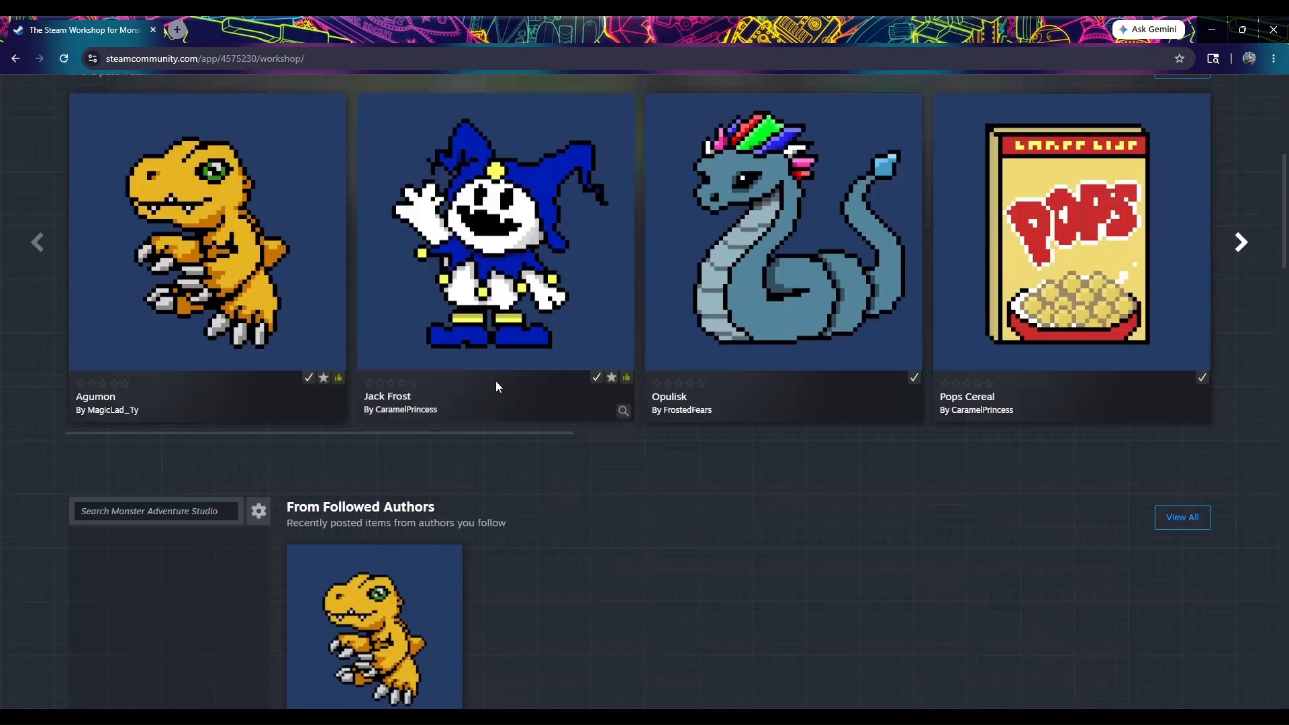
scroll(555, 384, up, 5)
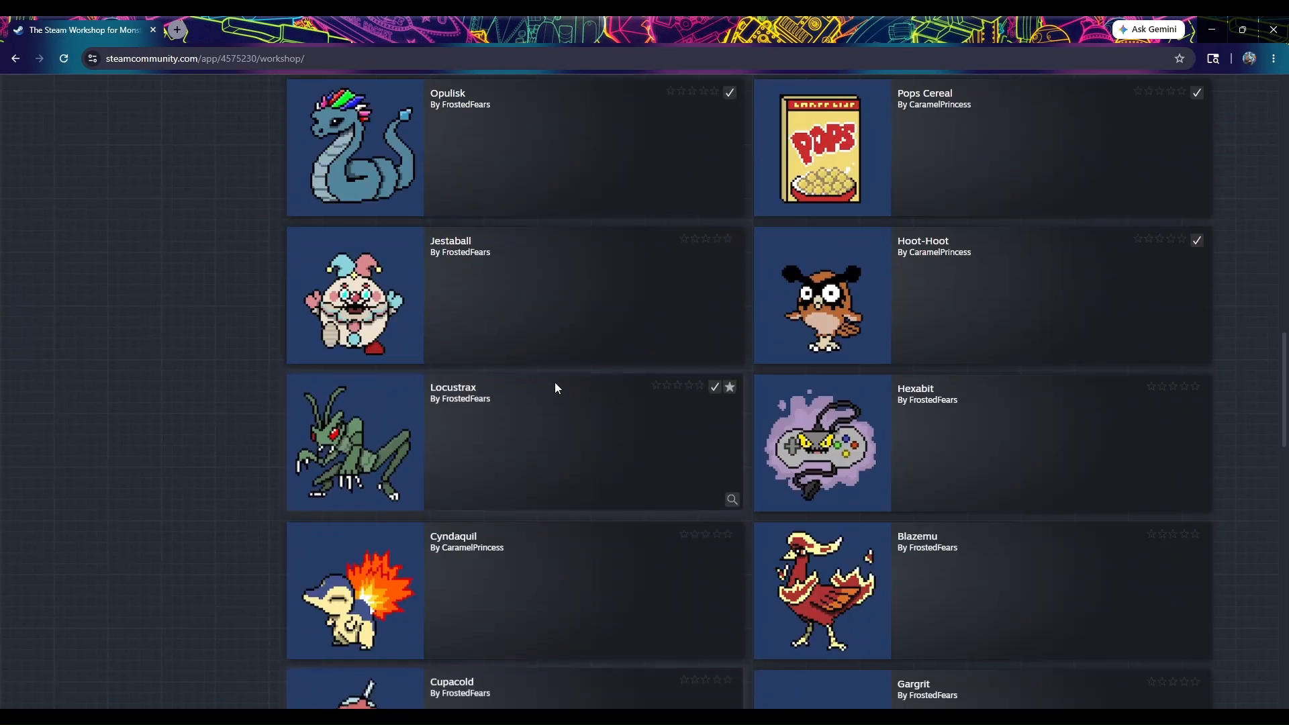
scroll(557, 383, down, 6)
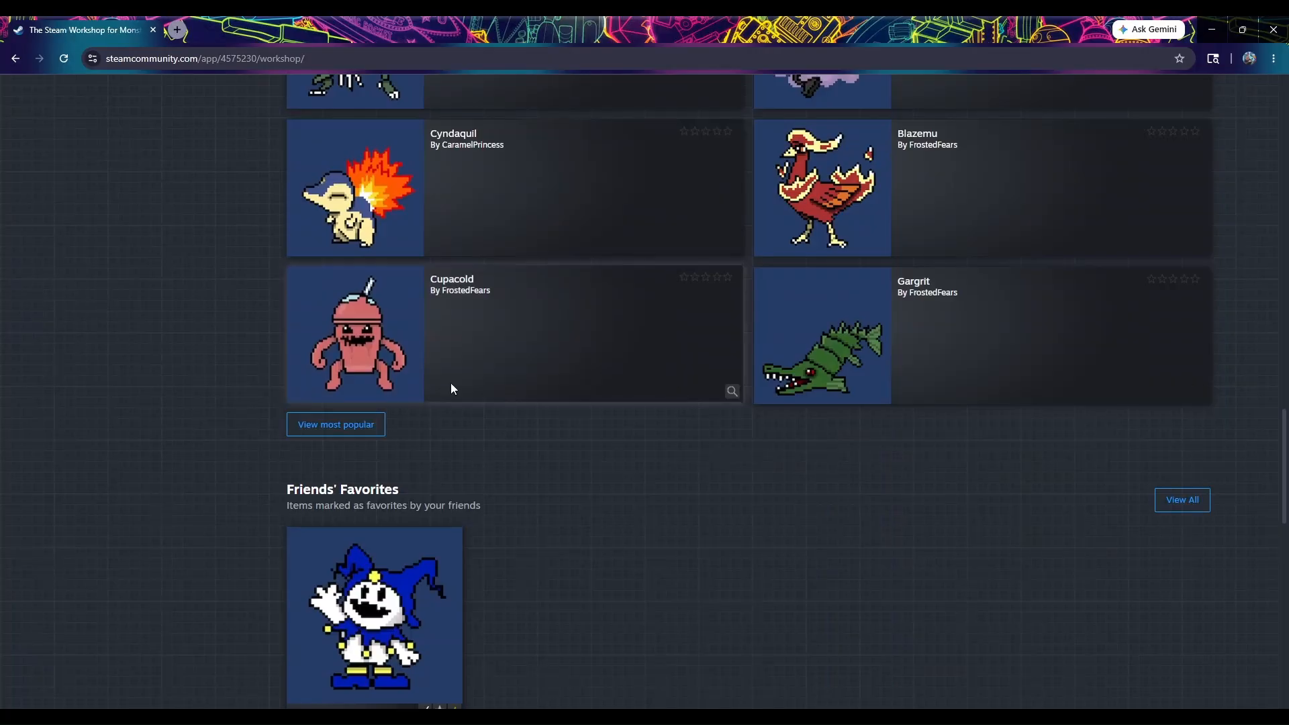
Step: Open the full list of most popular Workshop monsters, look through both pages, and return to the first page
click(365, 424)
scroll(498, 409, down, 7)
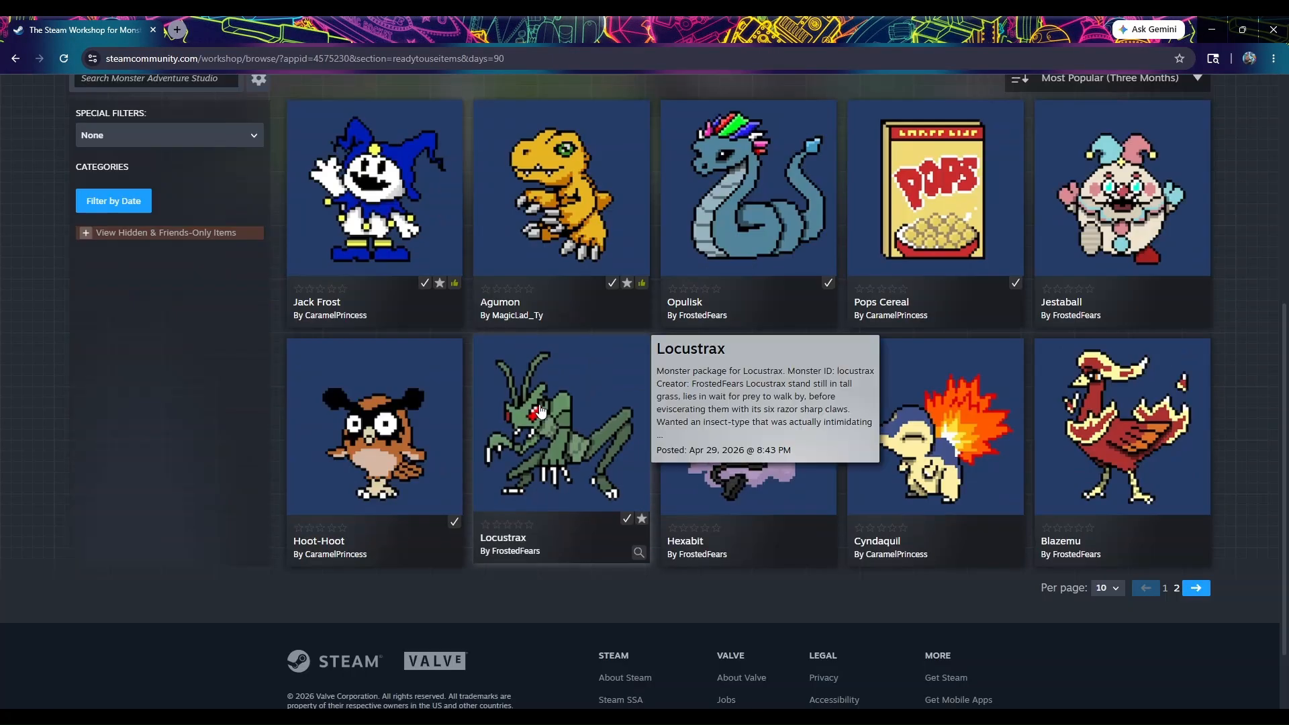
scroll(1141, 510, up, 3)
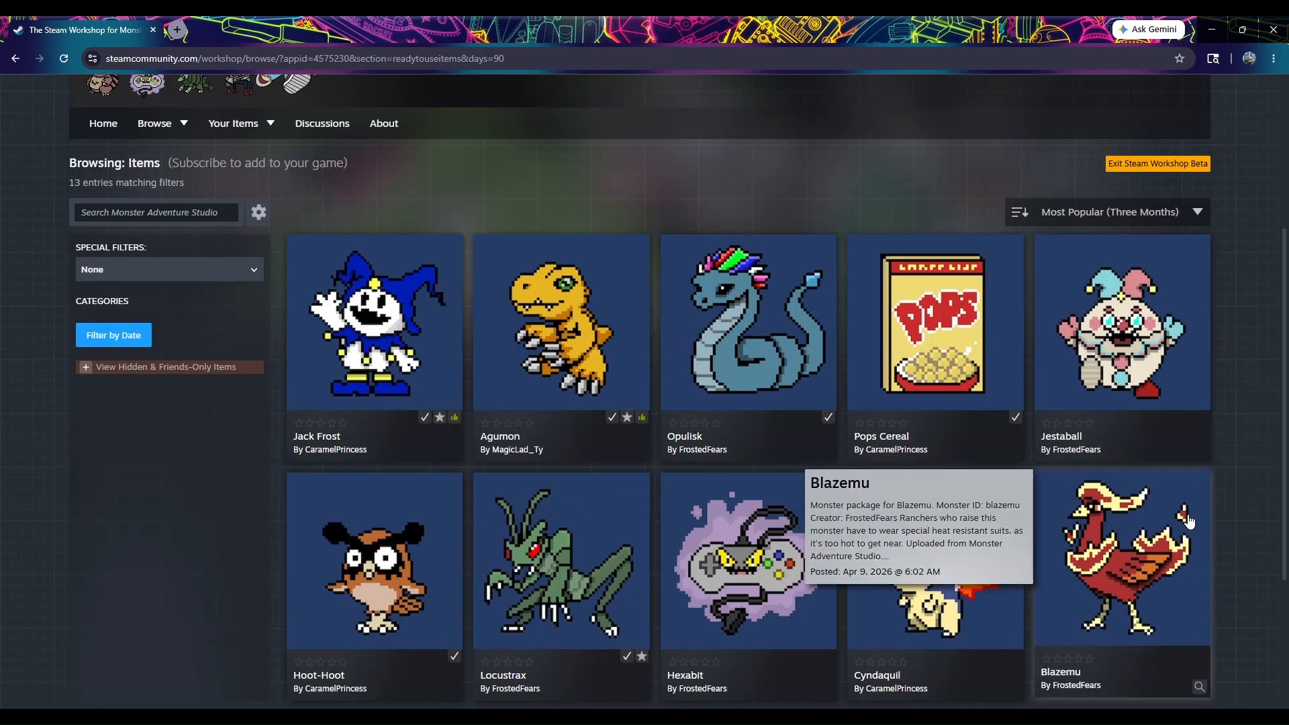
scroll(1121, 409, down, 2)
scroll(1142, 456, down, 1)
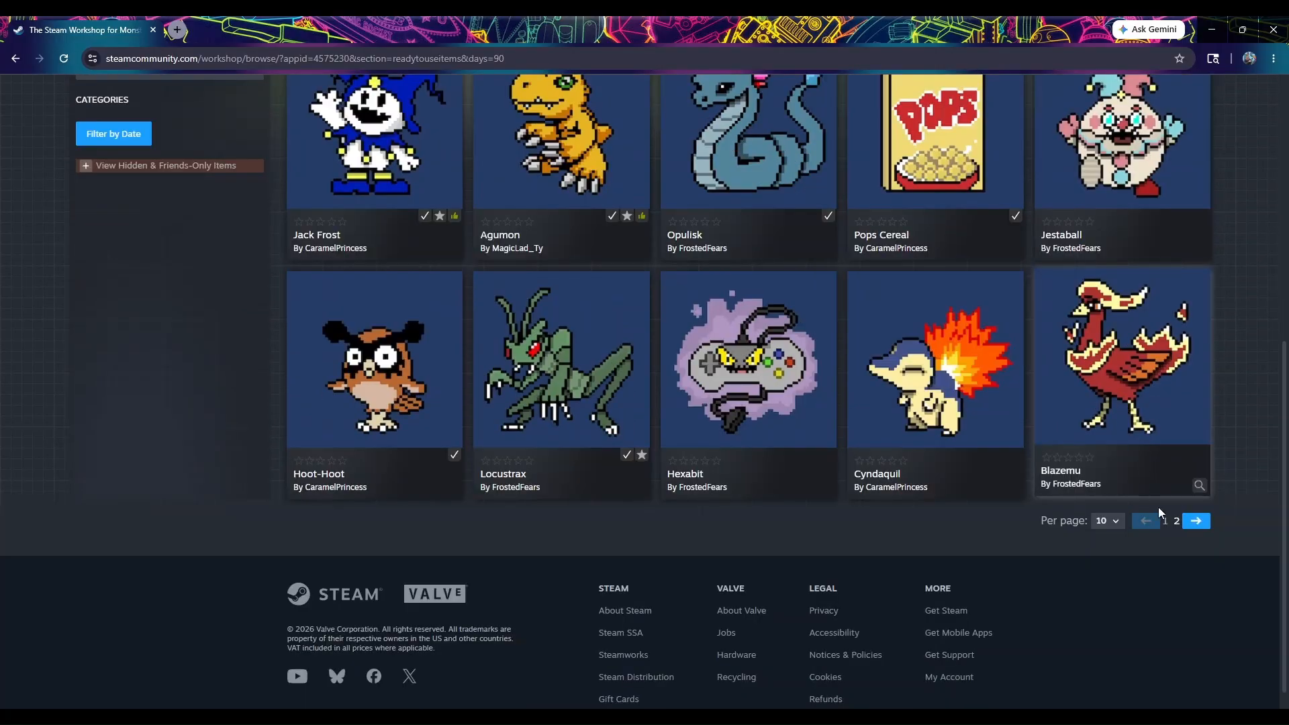
click(1196, 521)
scroll(1050, 527, down, 4)
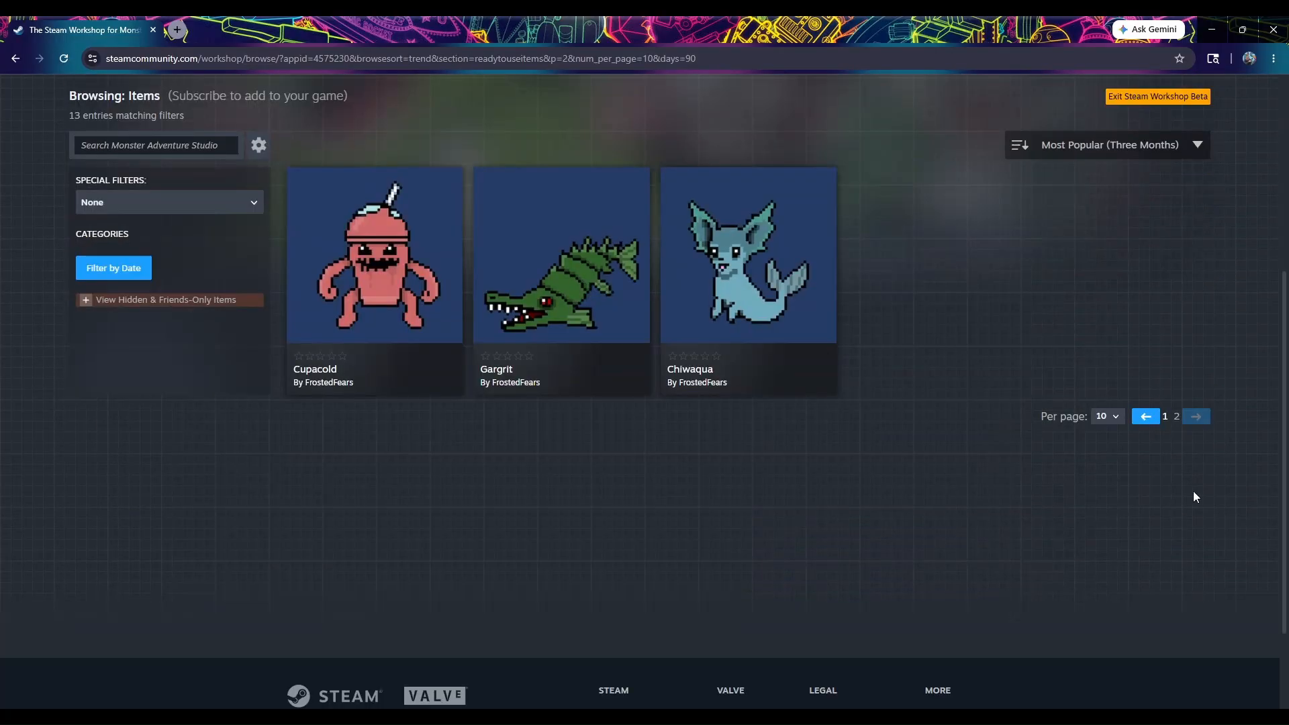
click(1156, 416)
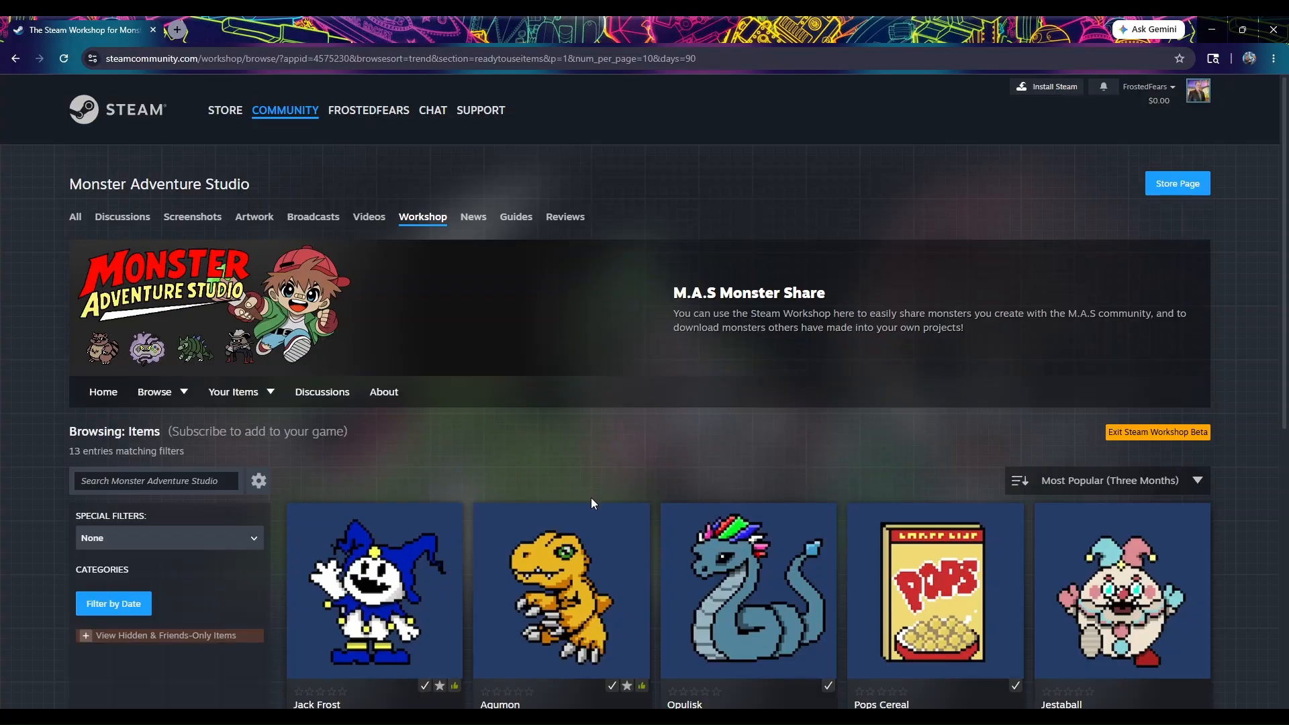
scroll(750, 592, down, 2)
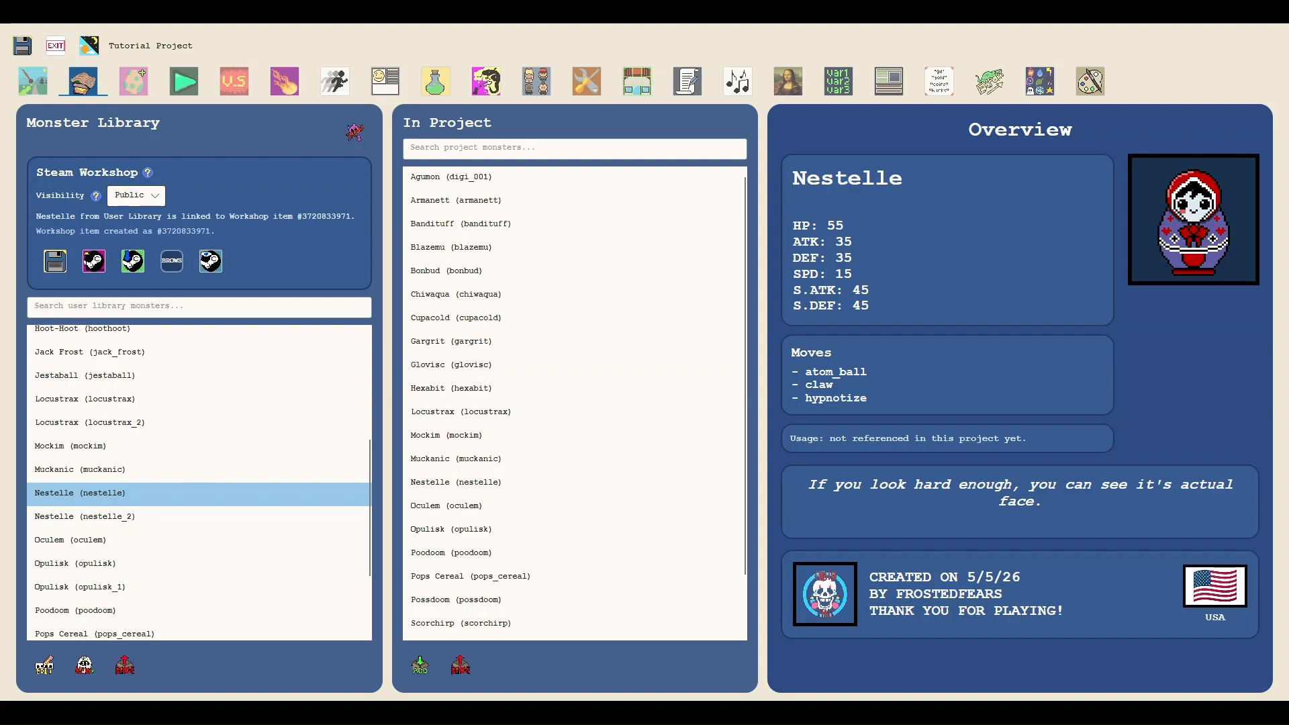
Step: Start a blank front sprite in the Monster Sprite Editor and outline a black (#FF000000) diamond in the canvas's upper middle with the Line tool
click(1092, 82)
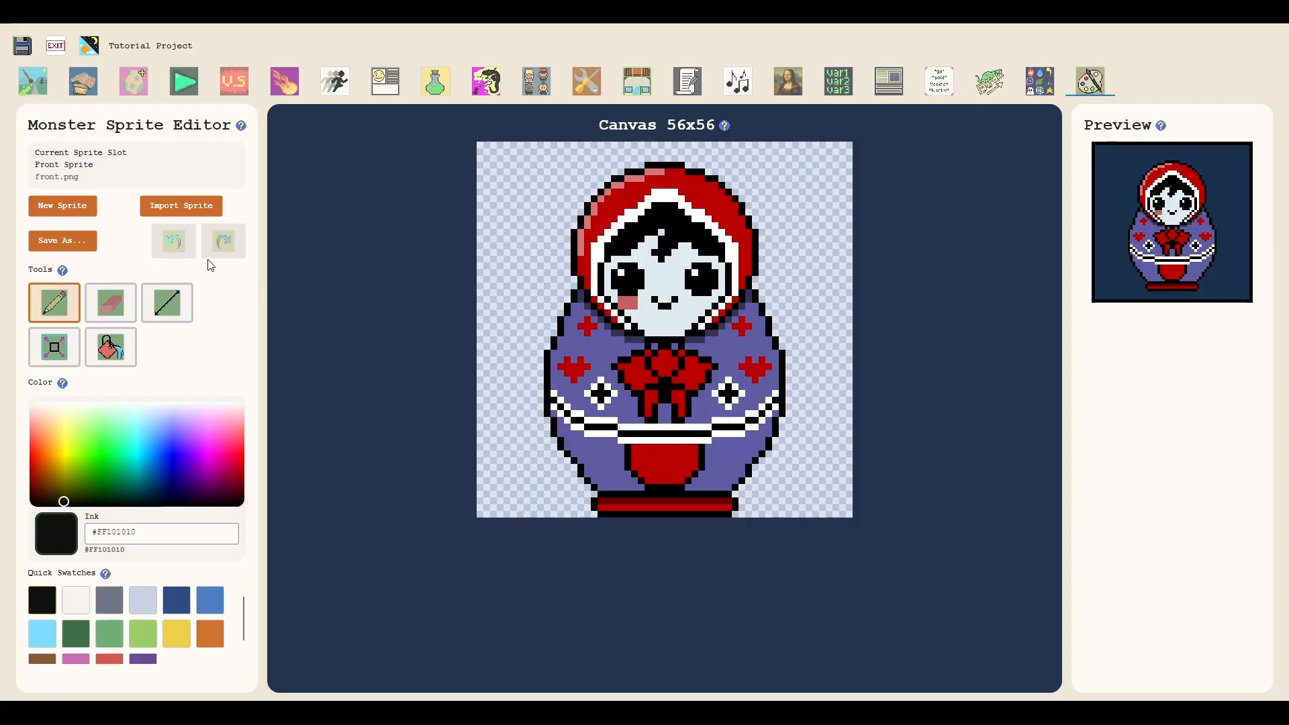
click(73, 206)
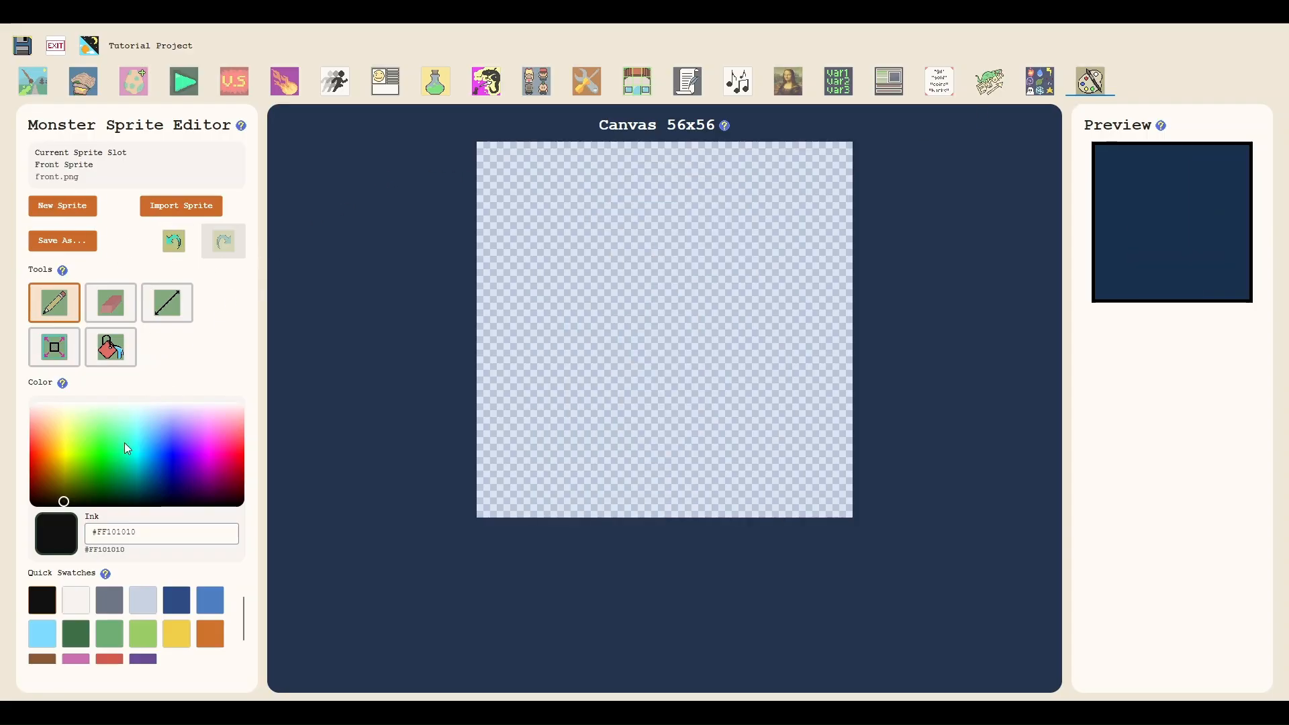
drag(126, 444, 422, 641)
click(177, 312)
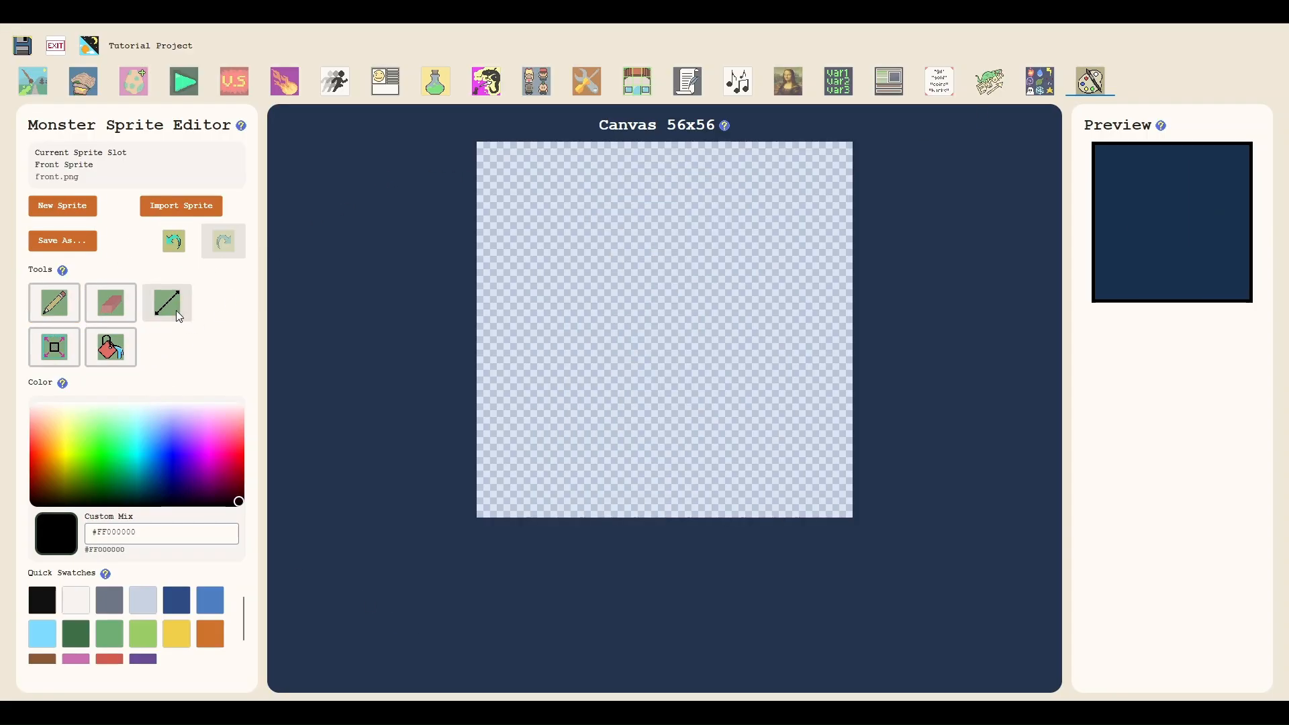
mouse_move(580, 278)
mouse_down()
mouse_move(638, 369)
mouse_move(711, 271)
mouse_move(641, 201)
mouse_move(580, 278)
mouse_up()
Step: Fill the inside of the diamond with green (#FF35B400)
click(108, 346)
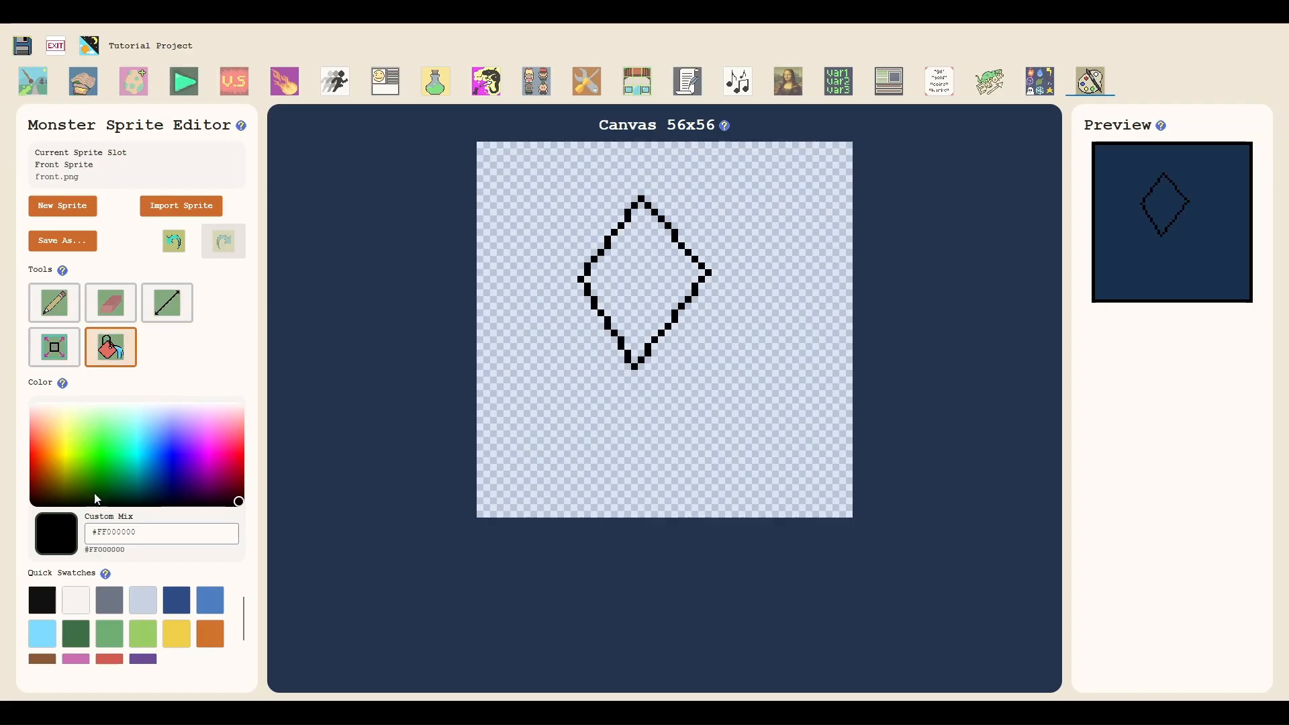
click(90, 469)
click(651, 269)
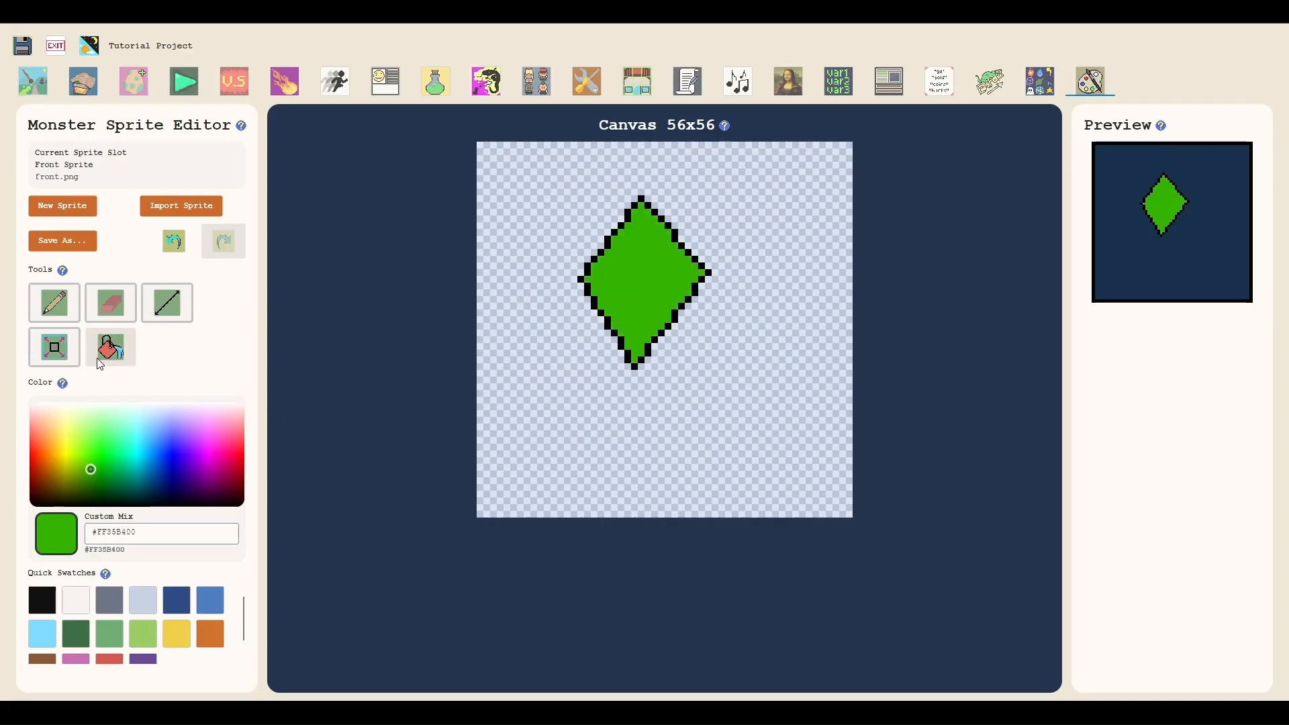
Step: Draw black (#FF000000) boxy eye outlines with dark pupils along both lower edges of the green diamond using the Line tool
click(167, 303)
click(179, 466)
click(238, 502)
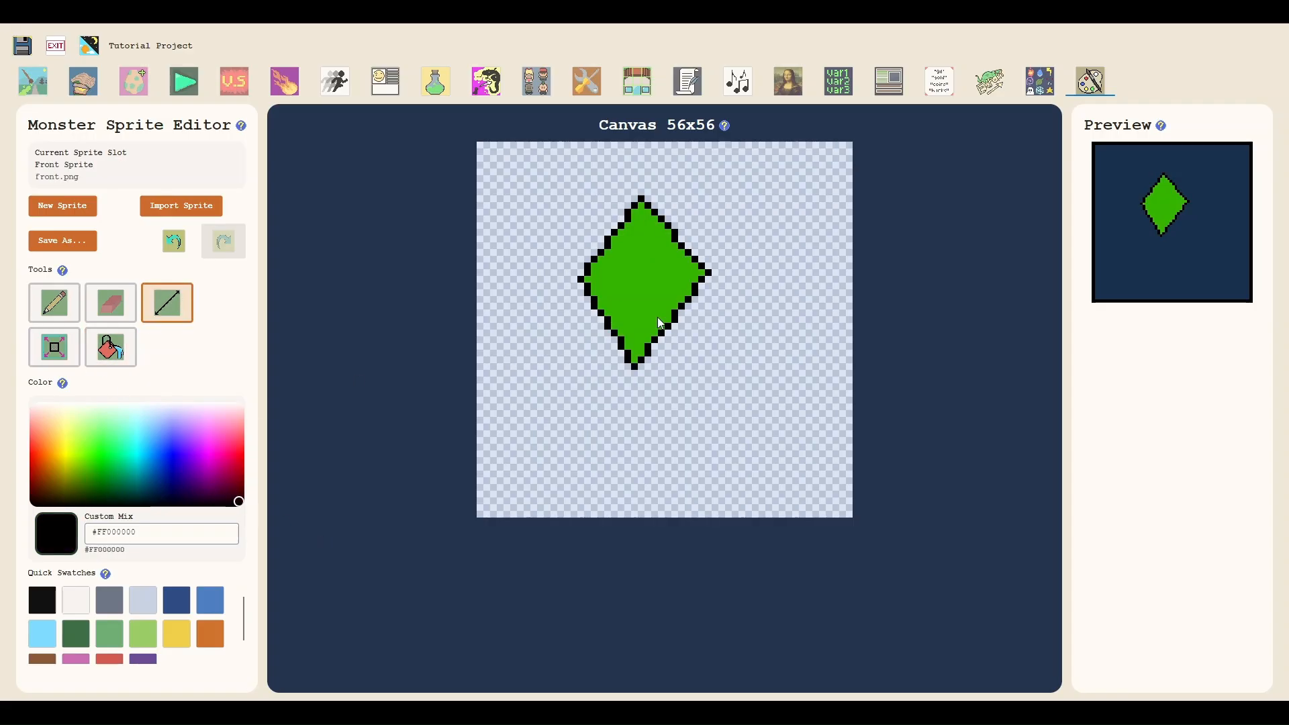
mouse_move(643, 363)
mouse_down()
mouse_move(695, 347)
mouse_move(705, 300)
mouse_move(672, 337)
mouse_move(618, 355)
mouse_move(585, 354)
mouse_move(586, 300)
mouse_up()
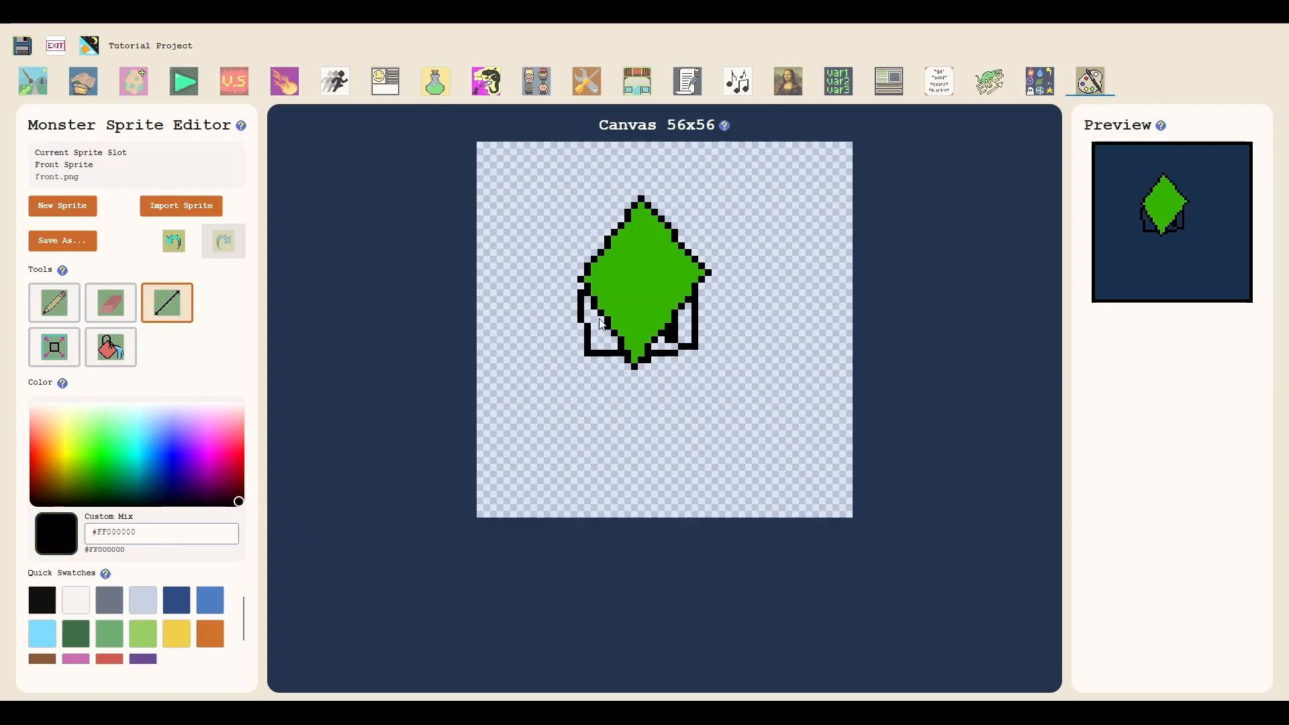
drag(599, 319, 610, 341)
Step: Fill the empty areas of both eyes with white (#FFFFFFFF)
click(127, 345)
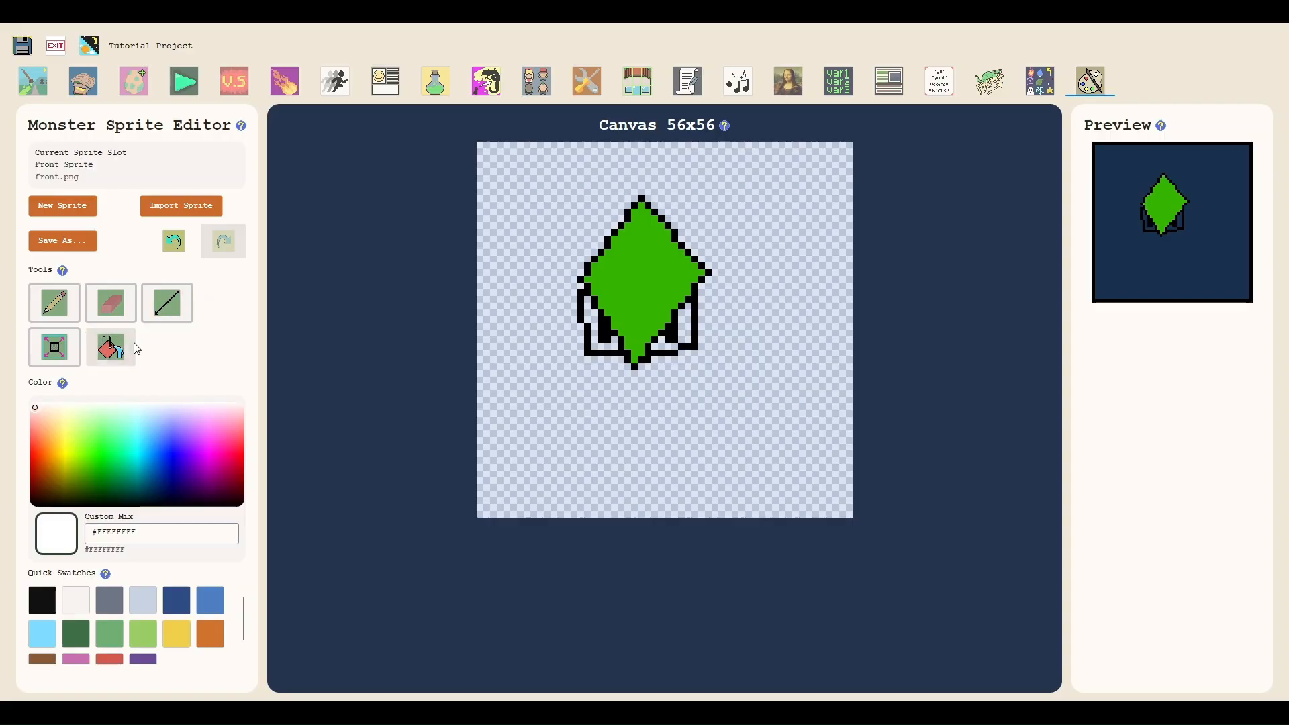
click(593, 319)
click(682, 329)
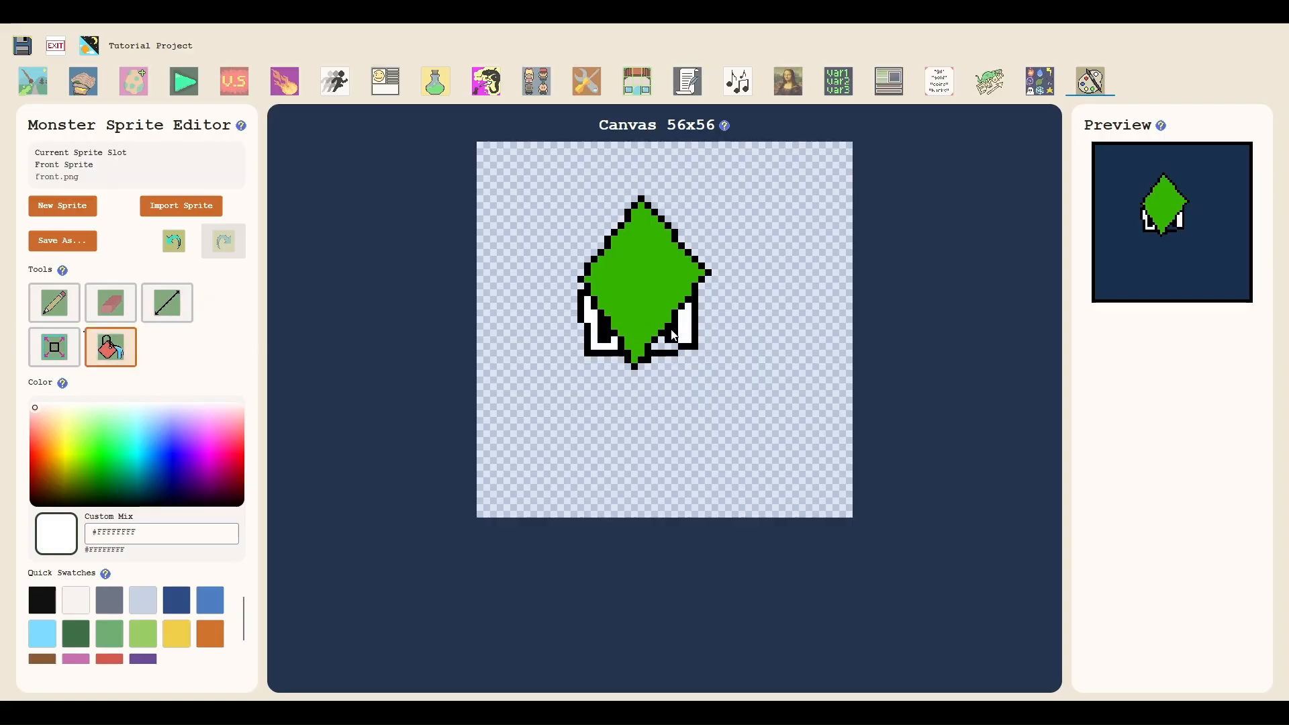
click(663, 347)
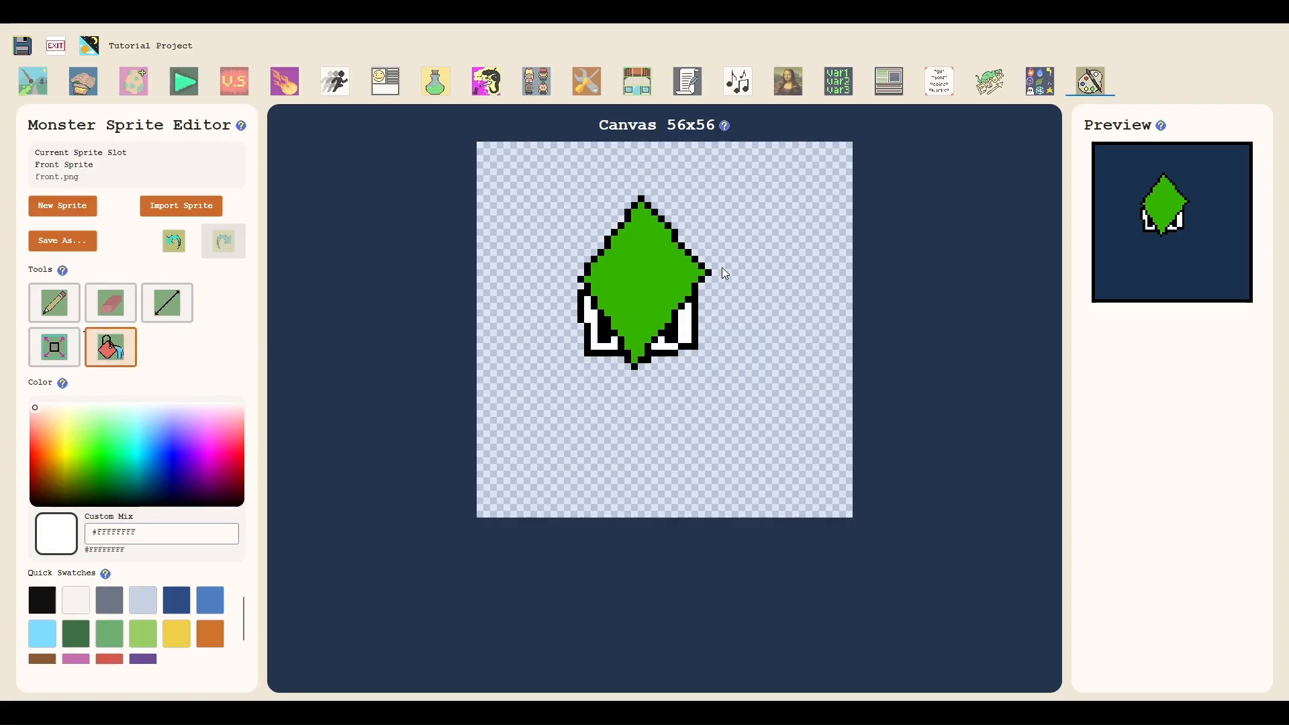